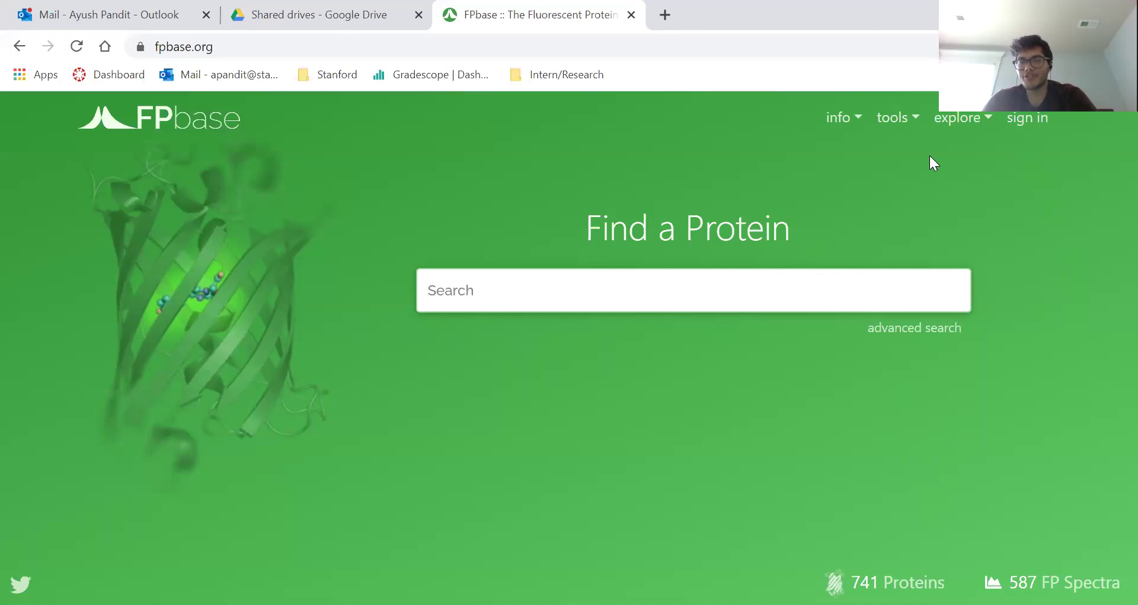
- Open the interactive chart of fluorescent protein properties and, from its data points, open the mOrange2 protein page
{"action": "left_click", "coordinate": [951, 123]}
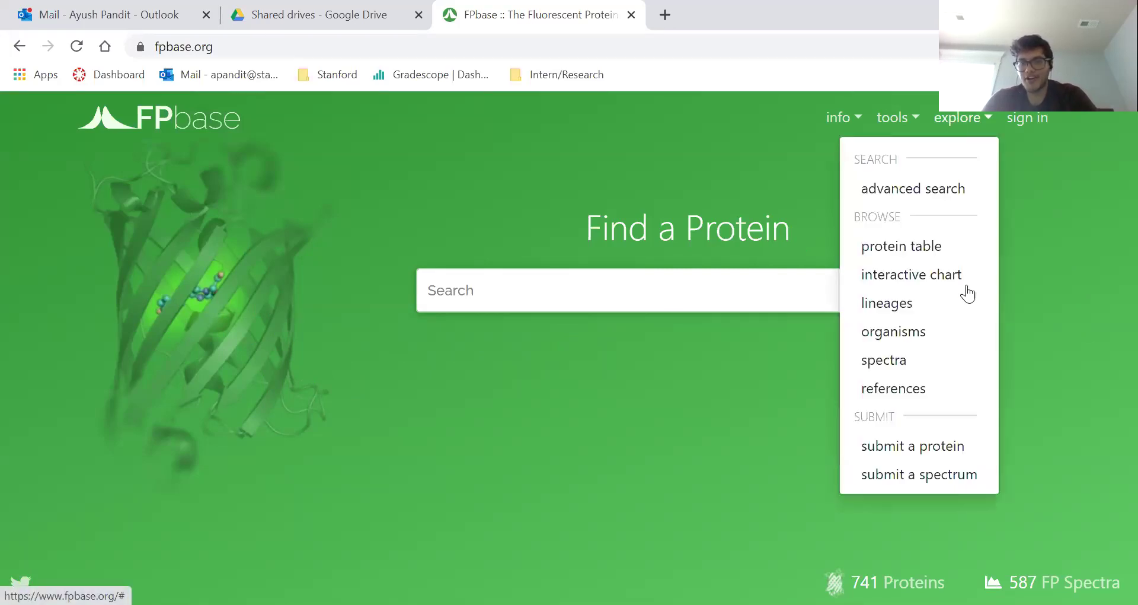
{"action": "left_click", "coordinate": [944, 279]}
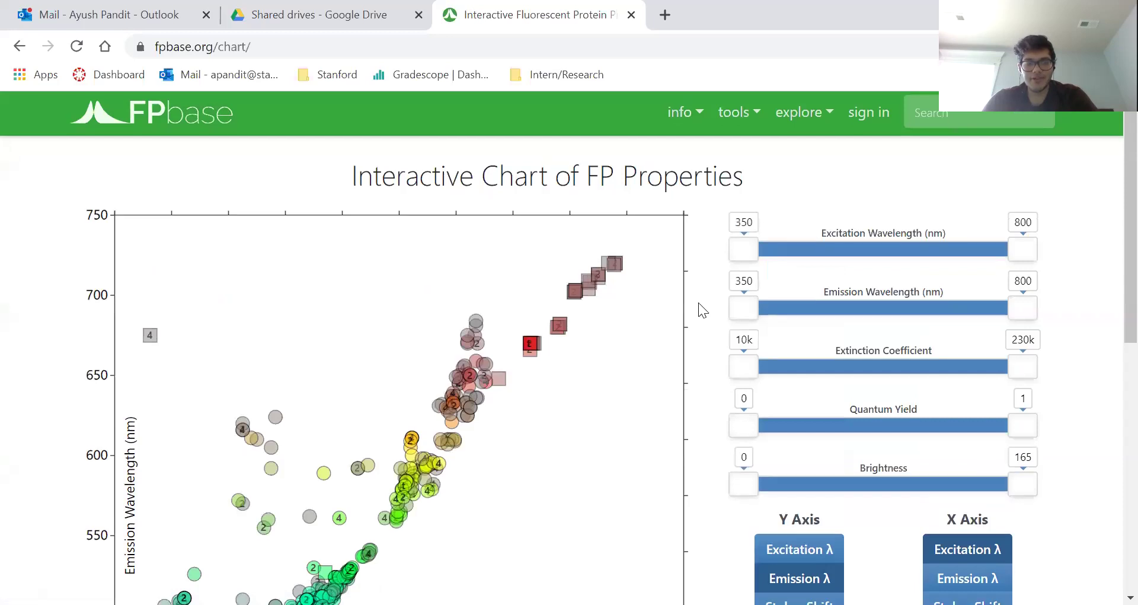
{"action": "scroll", "coordinate": [698, 302], "scroll_direction": "down", "scroll_amount": 5}
{"action": "scroll", "coordinate": [698, 302], "scroll_direction": "up", "scroll_amount": 3}
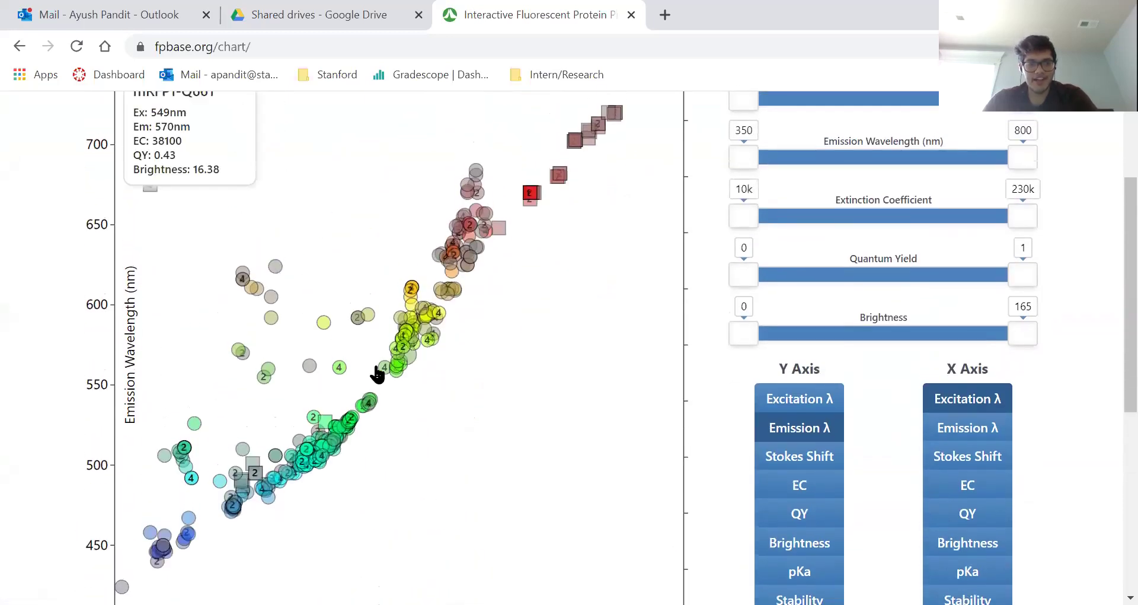
{"action": "scroll", "coordinate": [392, 378], "scroll_direction": "up", "scroll_amount": 1}
{"action": "scroll", "coordinate": [393, 378], "scroll_direction": "up", "scroll_amount": 1}
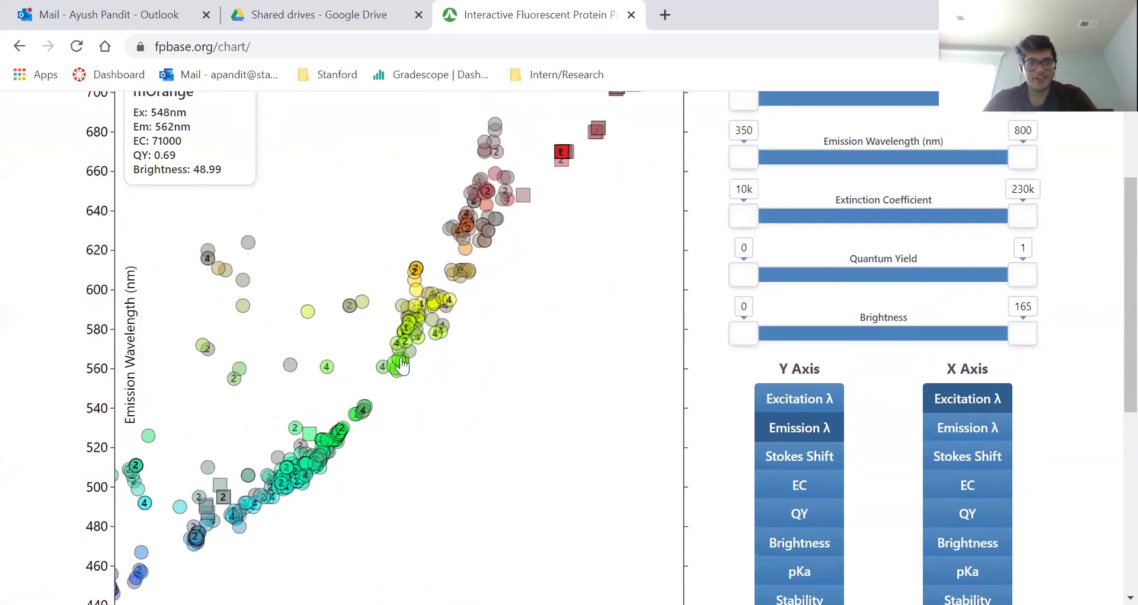
{"action": "scroll", "coordinate": [767, 372], "scroll_direction": "up", "scroll_amount": 2}
{"action": "scroll", "coordinate": [652, 403], "scroll_direction": "down", "scroll_amount": 1}
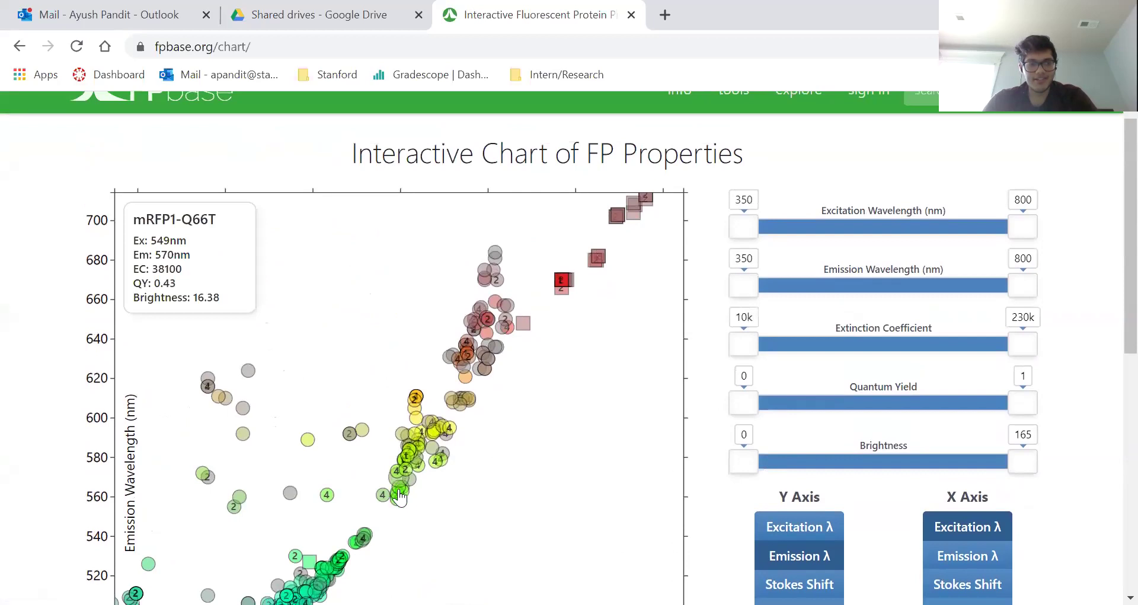
{"action": "mouse_move", "coordinate": [397, 506]}
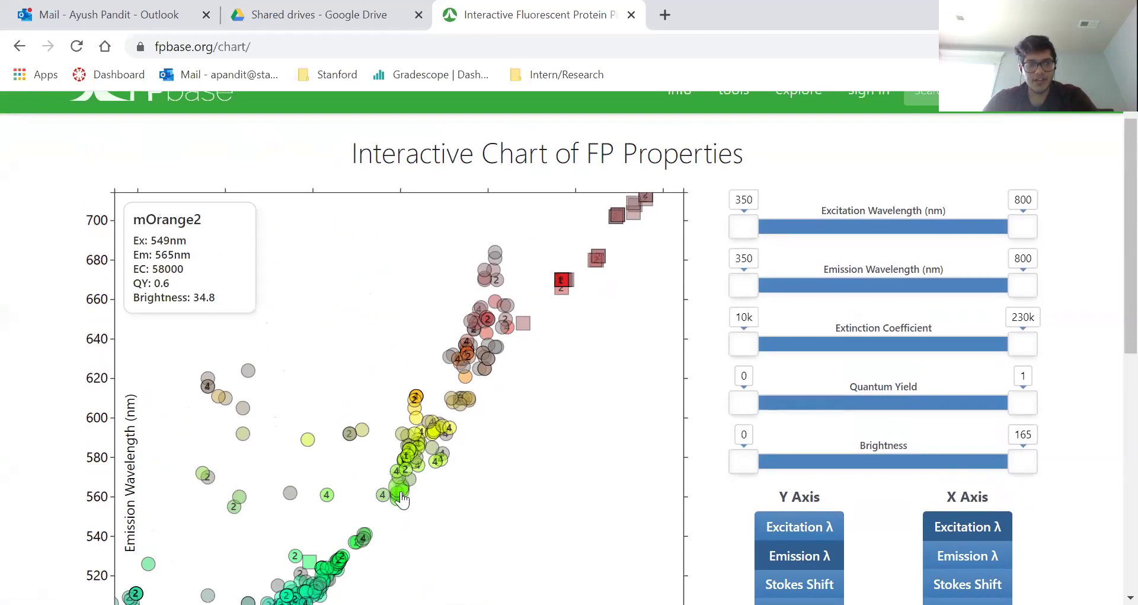
{"action": "left_click", "coordinate": [401, 499]}
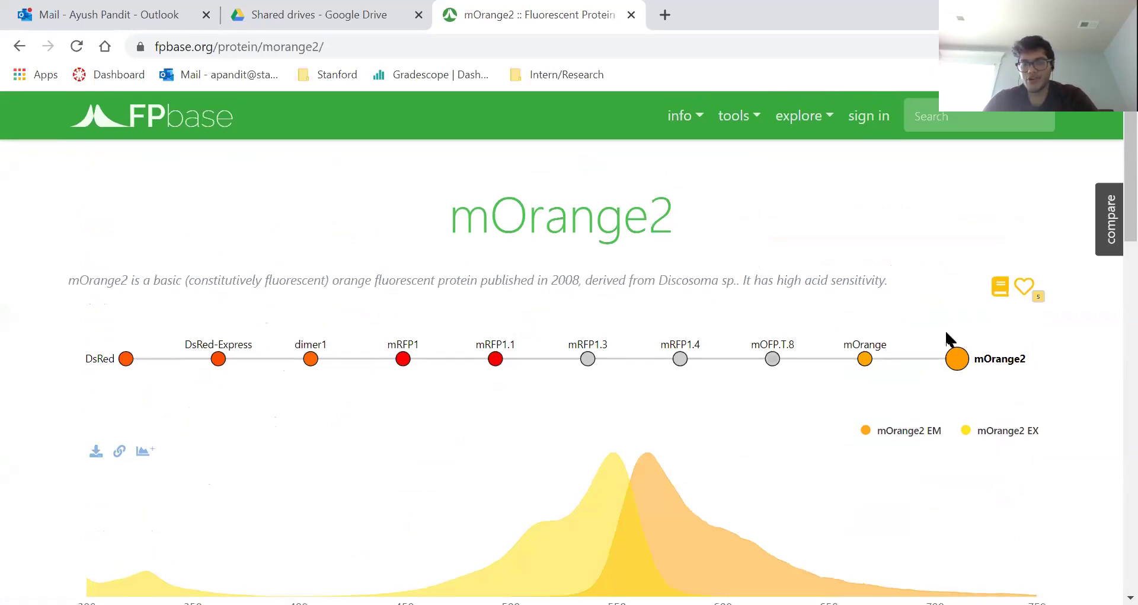
- Copy the complete amino acid sequence of mOrange2 from its sequence section
{"action": "scroll", "coordinate": [946, 333], "scroll_direction": "down", "scroll_amount": 2}
{"action": "scroll", "coordinate": [946, 335], "scroll_direction": "down", "scroll_amount": 2}
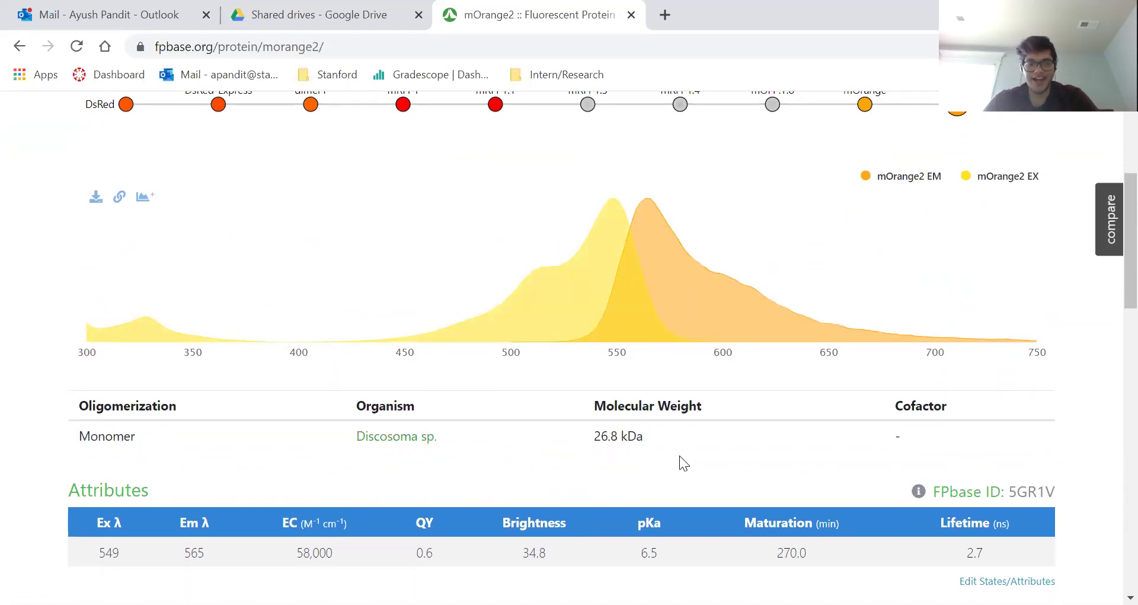
{"action": "scroll", "coordinate": [680, 458], "scroll_direction": "down", "scroll_amount": 6}
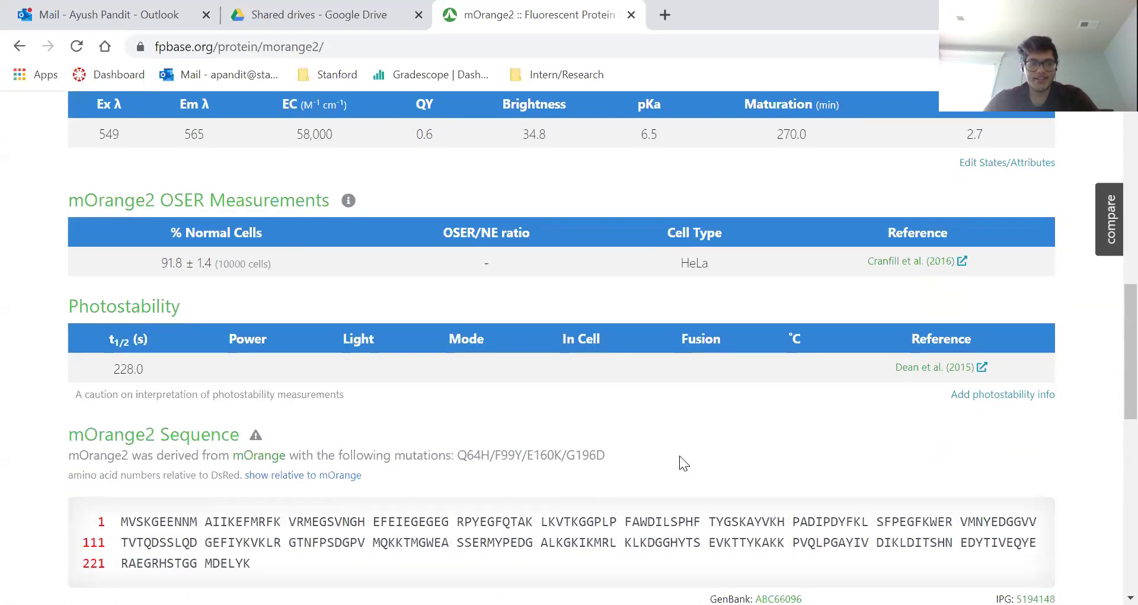
{"action": "scroll", "coordinate": [680, 456], "scroll_direction": "down", "scroll_amount": 3}
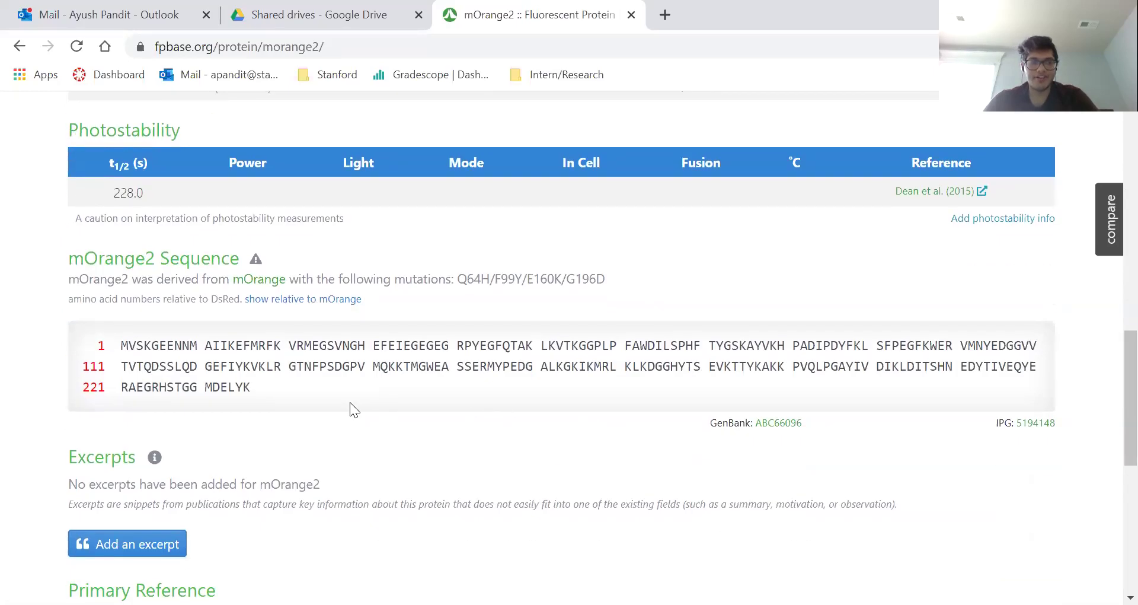
{"action": "left_click_drag", "start_coordinate": [281, 386], "coordinate": [124, 345]}
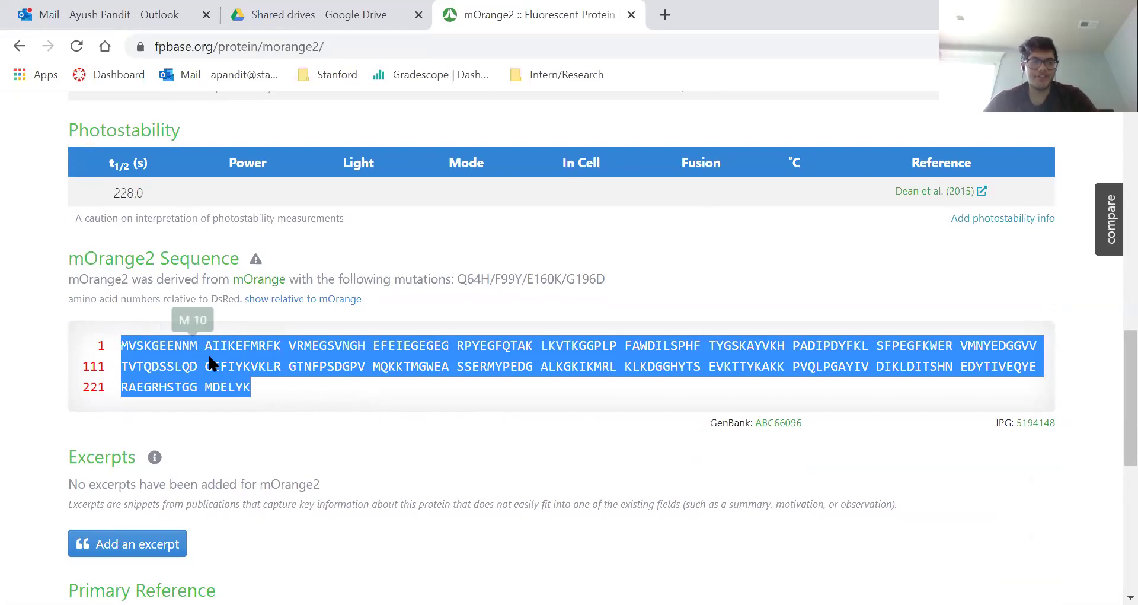
{"action": "left_click", "coordinate": [257, 386]}
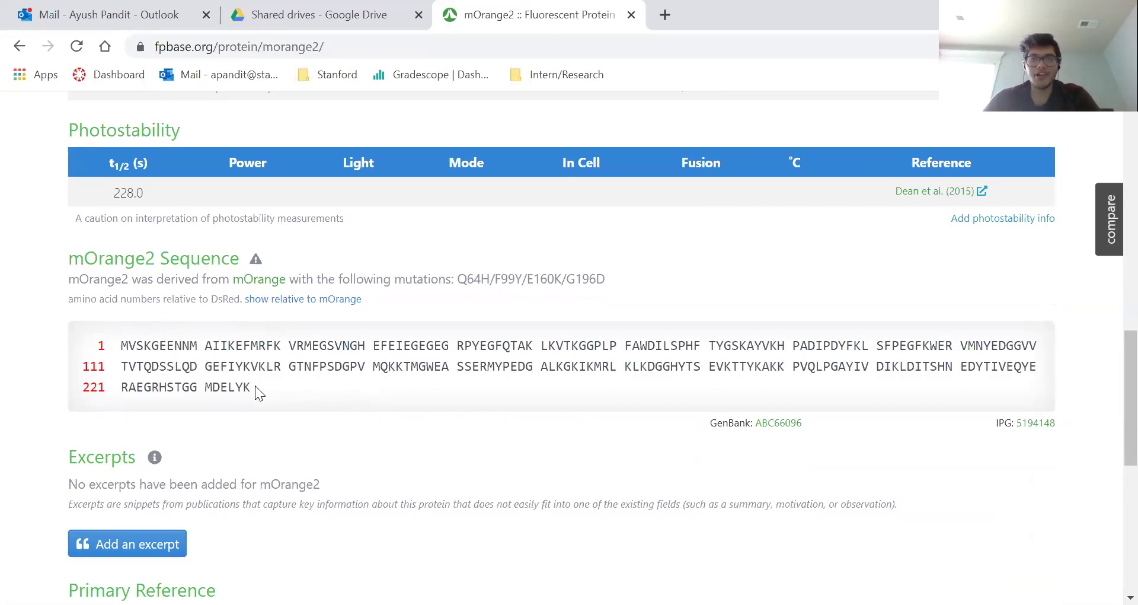
{"action": "mouse_move", "coordinate": [250, 389]}
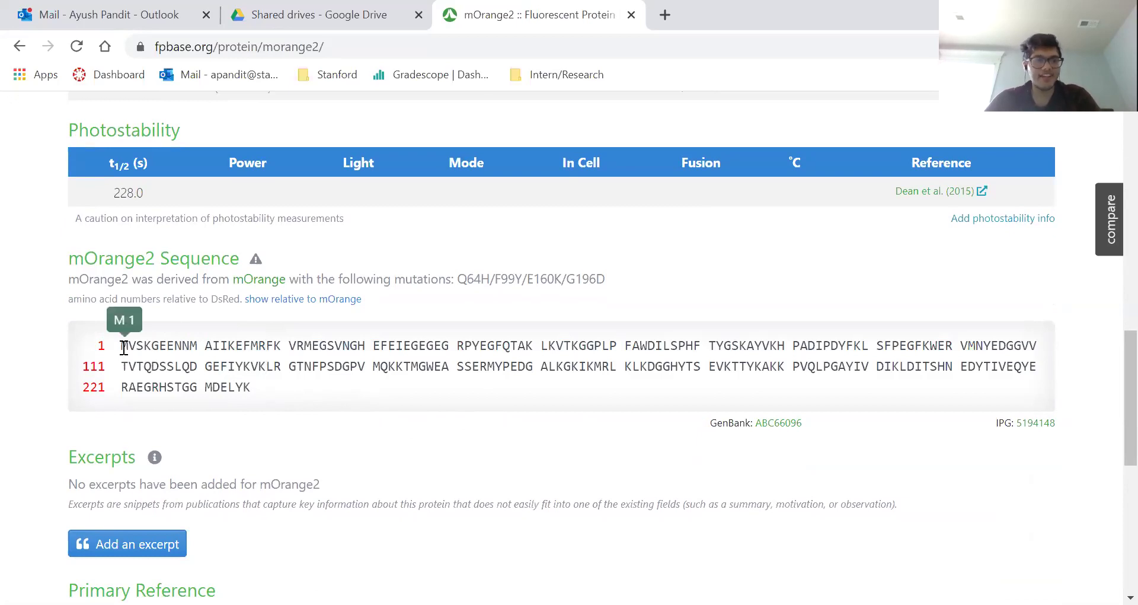
{"action": "left_click_drag", "start_coordinate": [271, 394], "coordinate": [125, 348]}
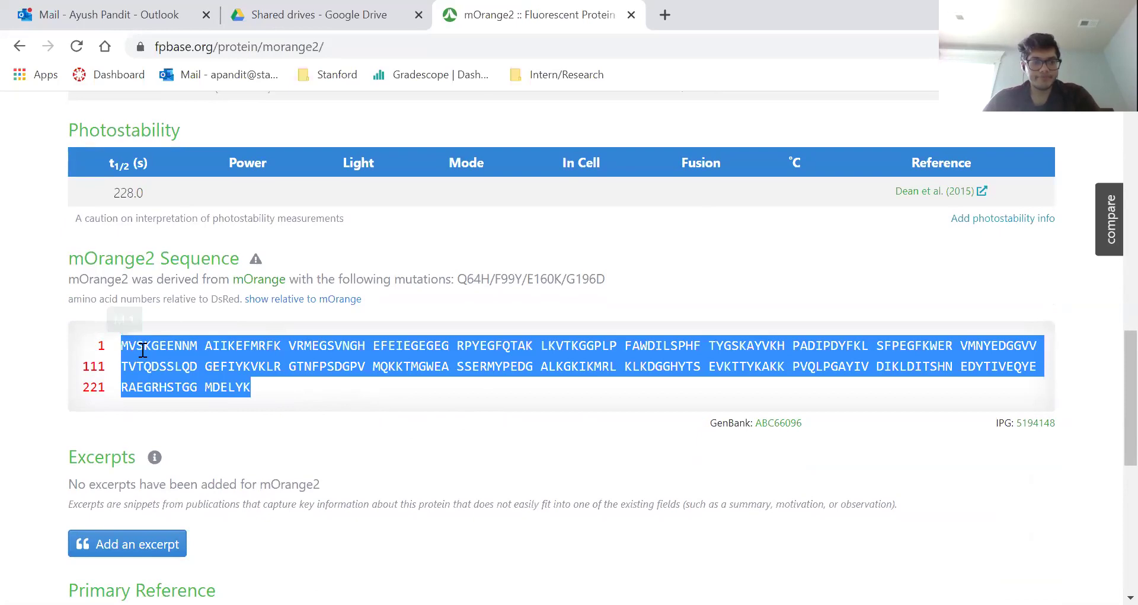
{"action": "right_click", "coordinate": [142, 349]}
{"action": "left_click", "coordinate": [160, 363]}
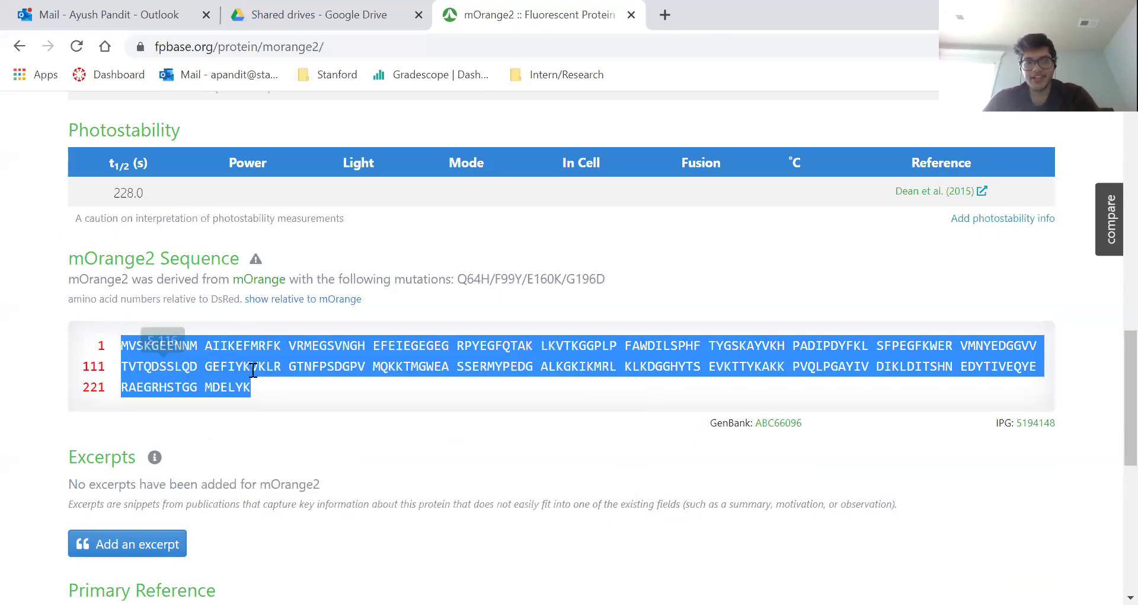
- Open the EMBL-EBI website (ebi.ac.uk) in a new browser tab
{"action": "scroll", "coordinate": [287, 385], "scroll_direction": "down", "scroll_amount": 1}
{"action": "scroll", "coordinate": [291, 396], "scroll_direction": "down", "scroll_amount": 2}
{"action": "scroll", "coordinate": [291, 394], "scroll_direction": "up", "scroll_amount": 5}
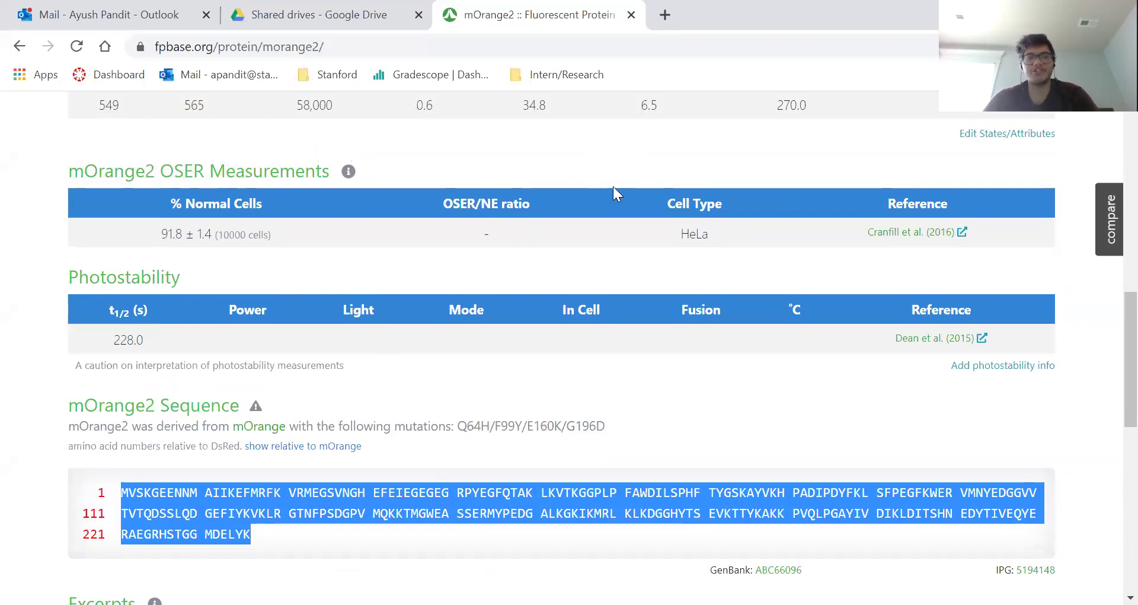
{"action": "left_click", "coordinate": [665, 13]}
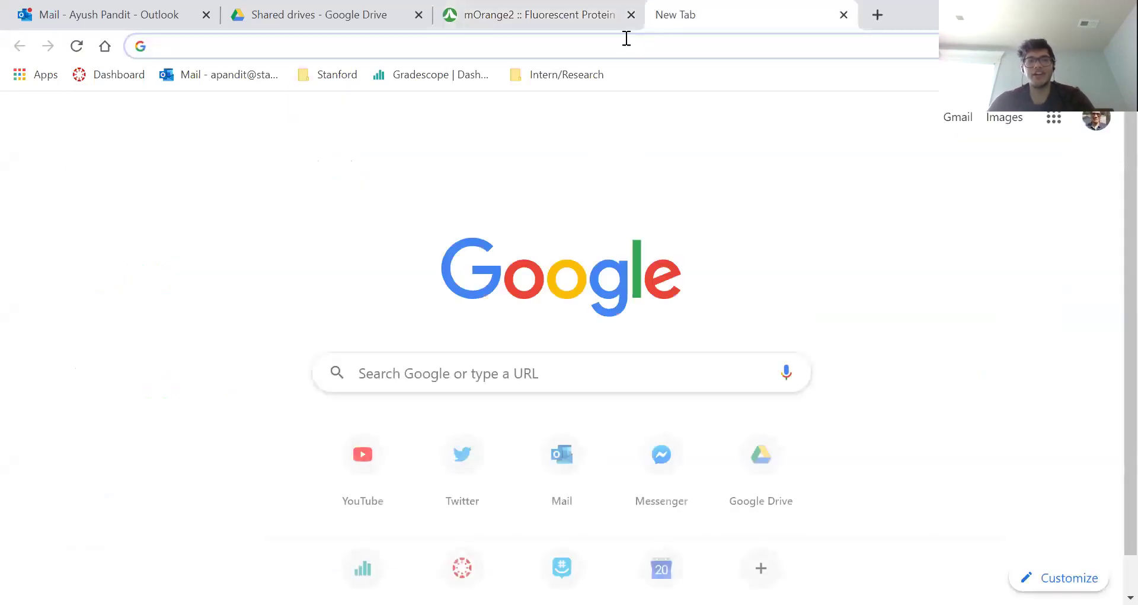
{"action": "left_click", "coordinate": [617, 42]}
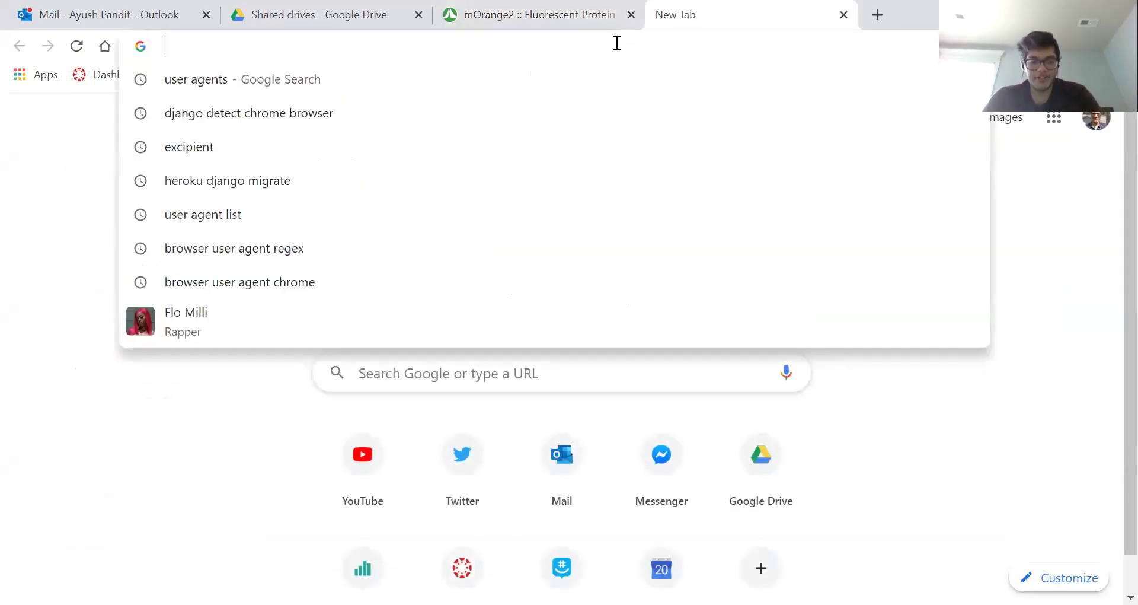
{"action": "type", "text": "ebi"}
{"action": "key", "text": "Return"}
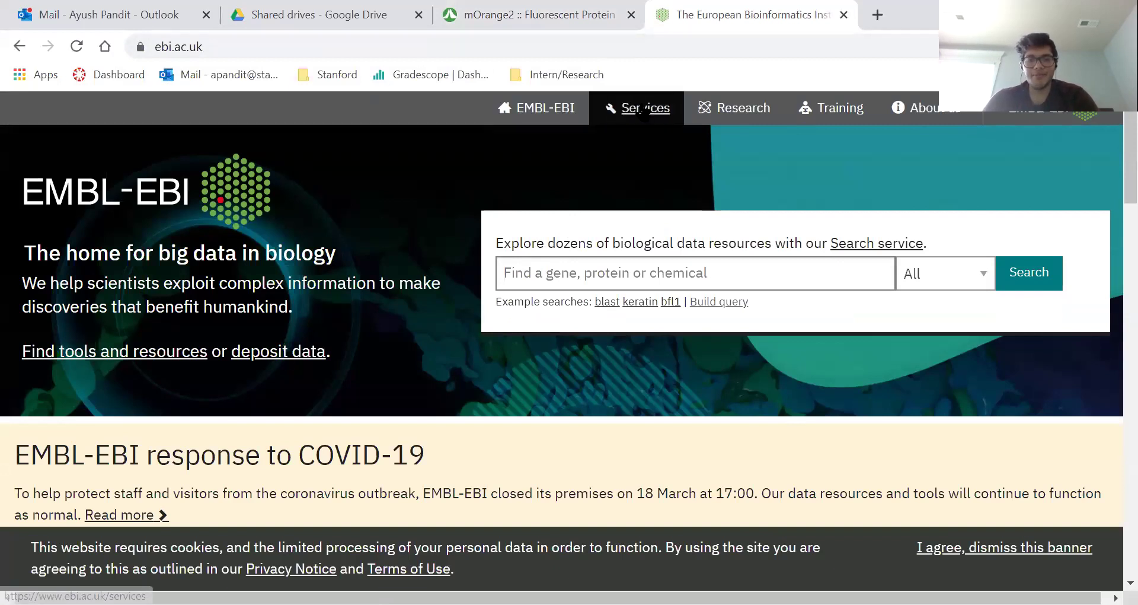
- Open the BLAST [protein] tool from EMBL-EBI's list of services
{"action": "left_click", "coordinate": [643, 112]}
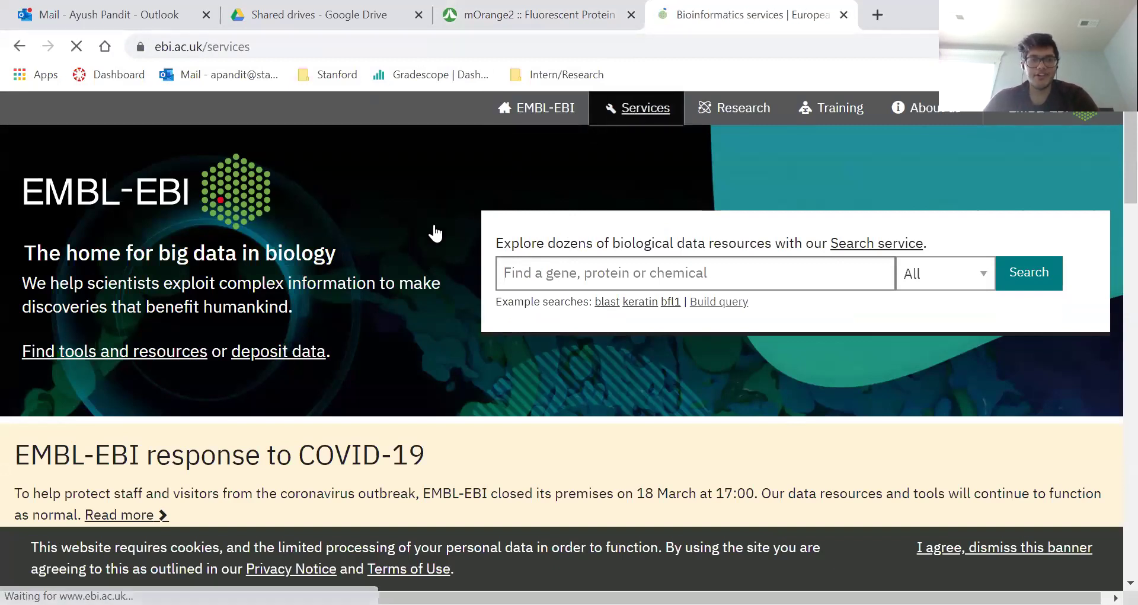
{"action": "scroll", "coordinate": [367, 276], "scroll_direction": "down", "scroll_amount": 6}
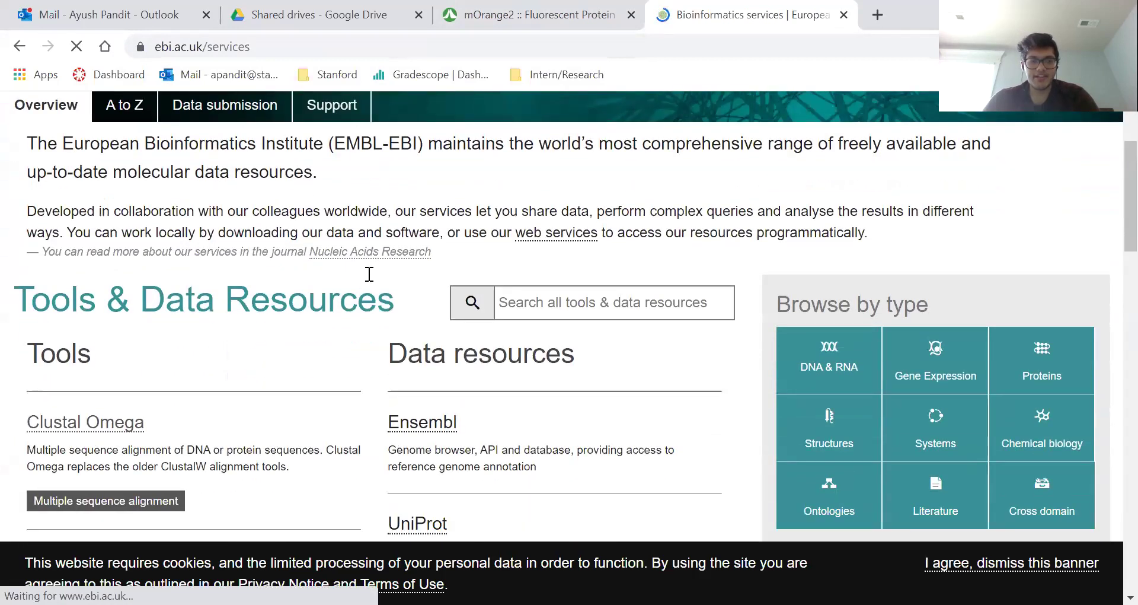
{"action": "scroll", "coordinate": [367, 274], "scroll_direction": "down", "scroll_amount": 3}
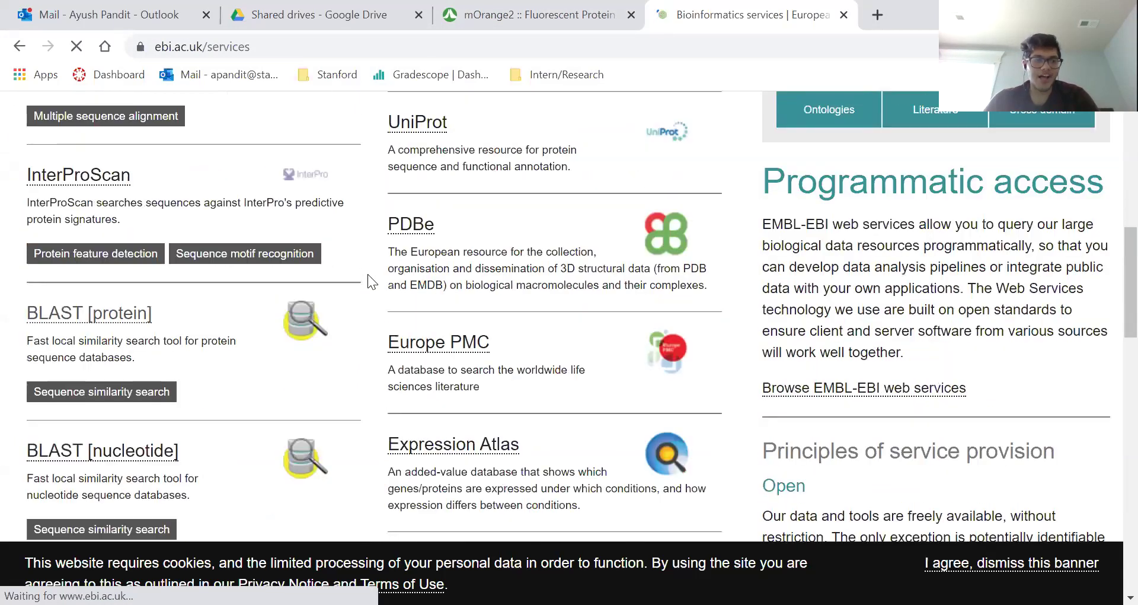
{"action": "left_click", "coordinate": [74, 320]}
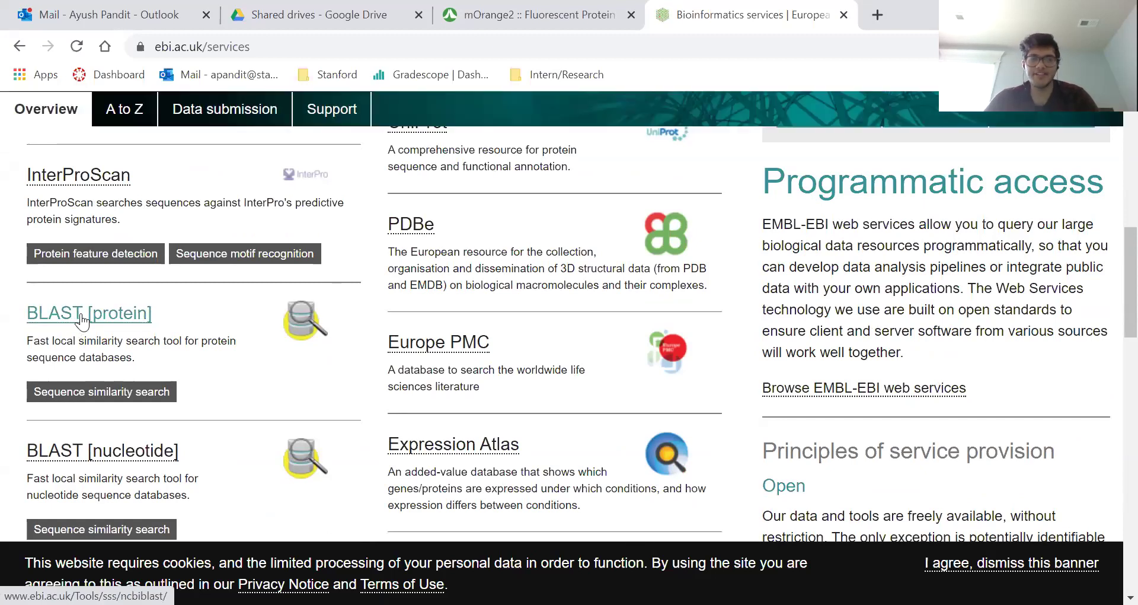
{"action": "left_click", "coordinate": [82, 321]}
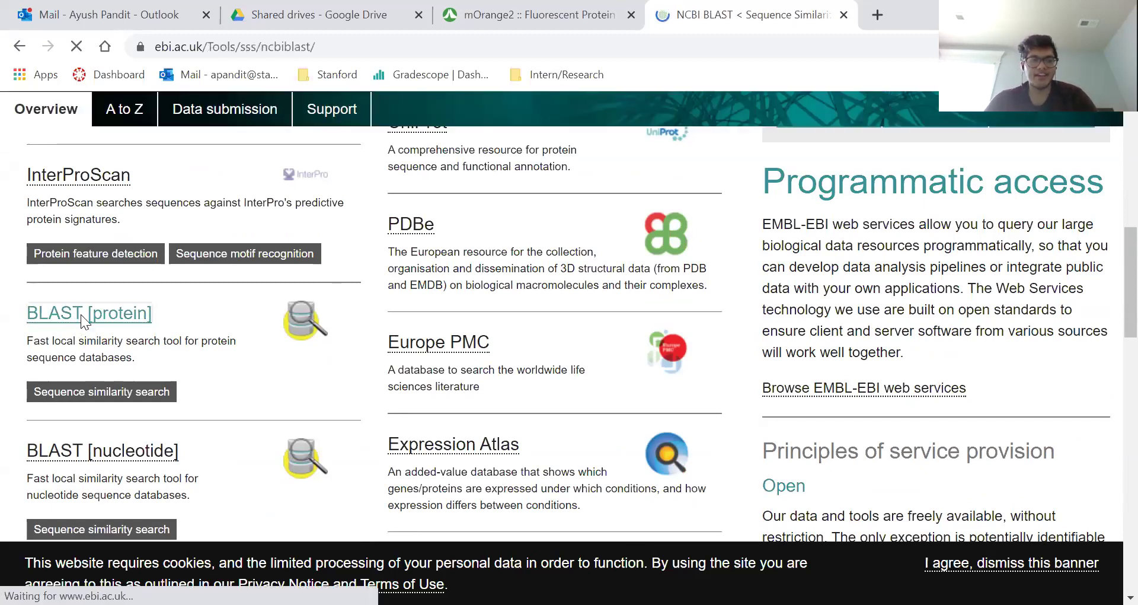
- Expand the Patents and UniProtKB Taxonomic Subsets groups and add USPTO Patent Protein Sequences to the databases searched, alongside UniProtKB/Swiss-Prot
{"action": "scroll", "coordinate": [275, 367], "scroll_direction": "down", "scroll_amount": 4}
{"action": "scroll", "coordinate": [275, 367], "scroll_direction": "down", "scroll_amount": 1}
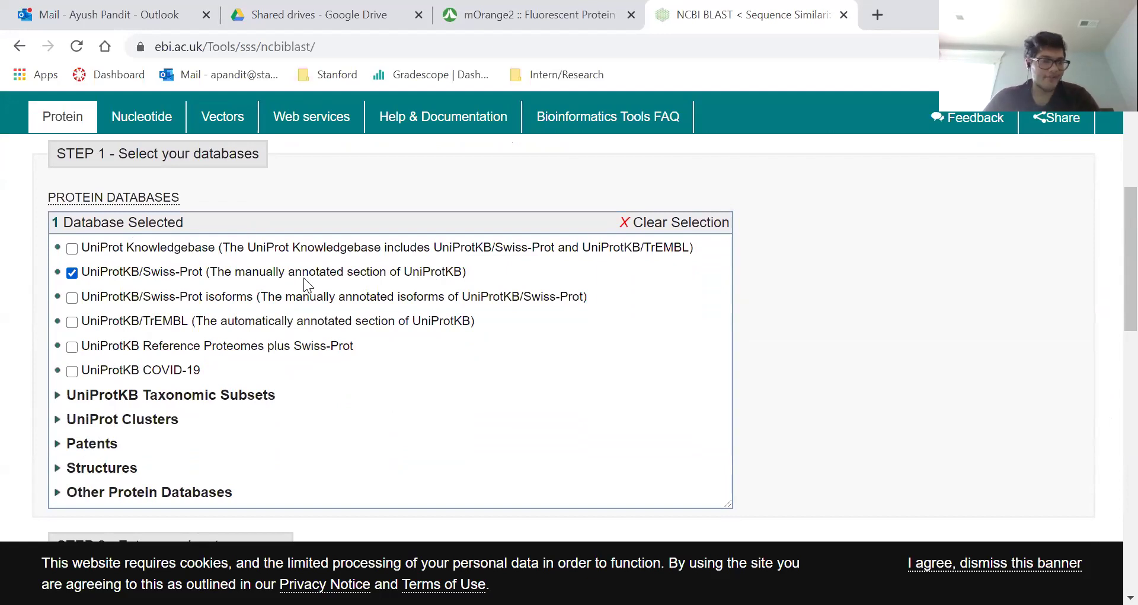
{"action": "scroll", "coordinate": [304, 279], "scroll_direction": "down", "scroll_amount": 1}
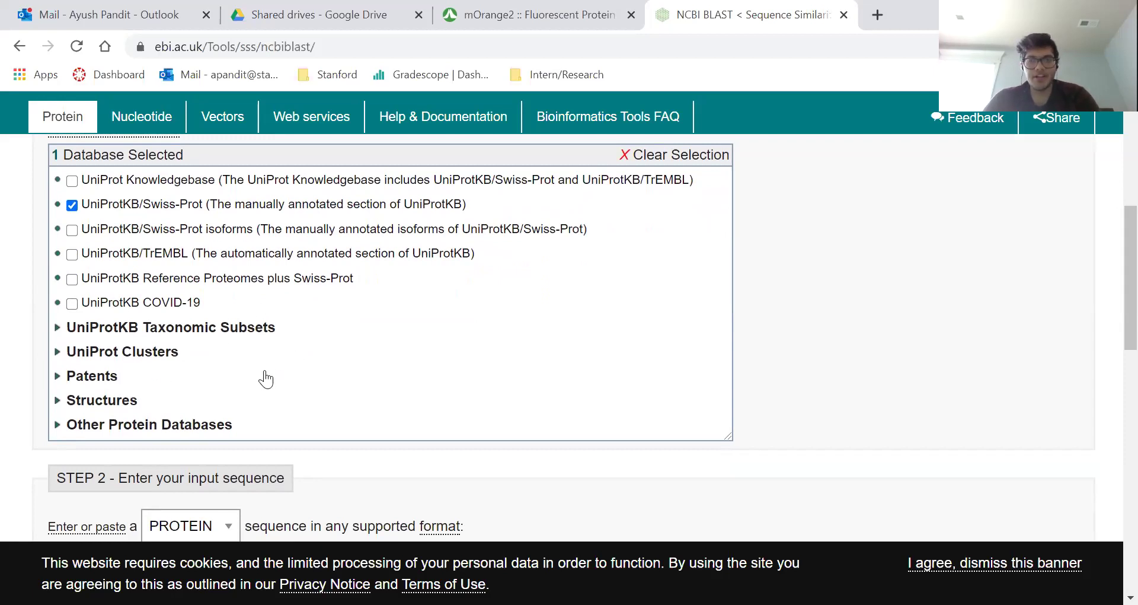
{"action": "left_click", "coordinate": [106, 384]}
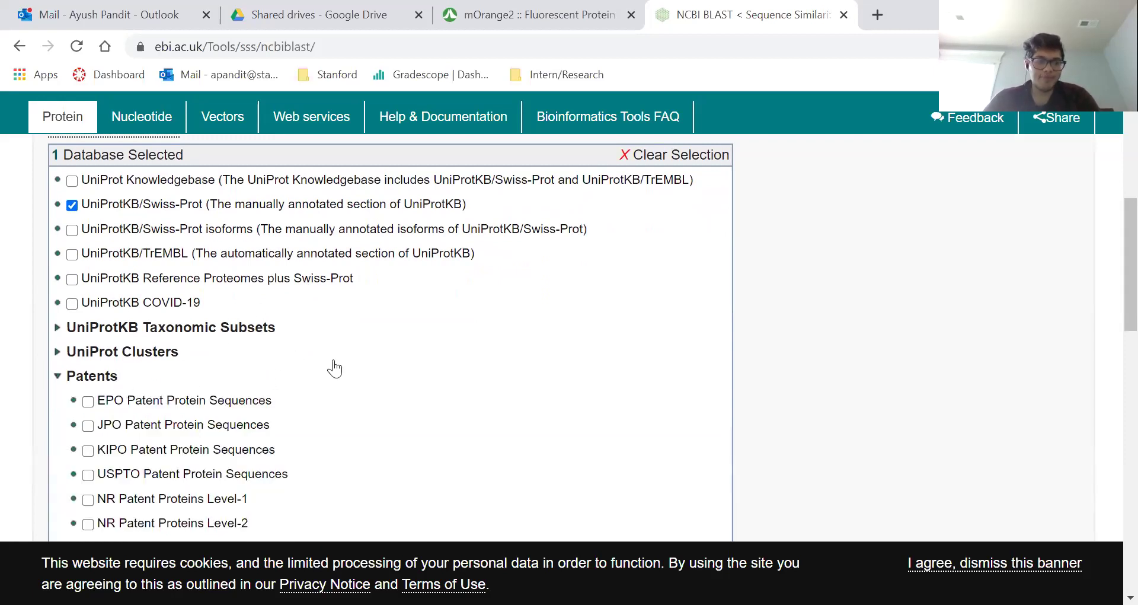
{"action": "scroll", "coordinate": [336, 365], "scroll_direction": "down", "scroll_amount": 1}
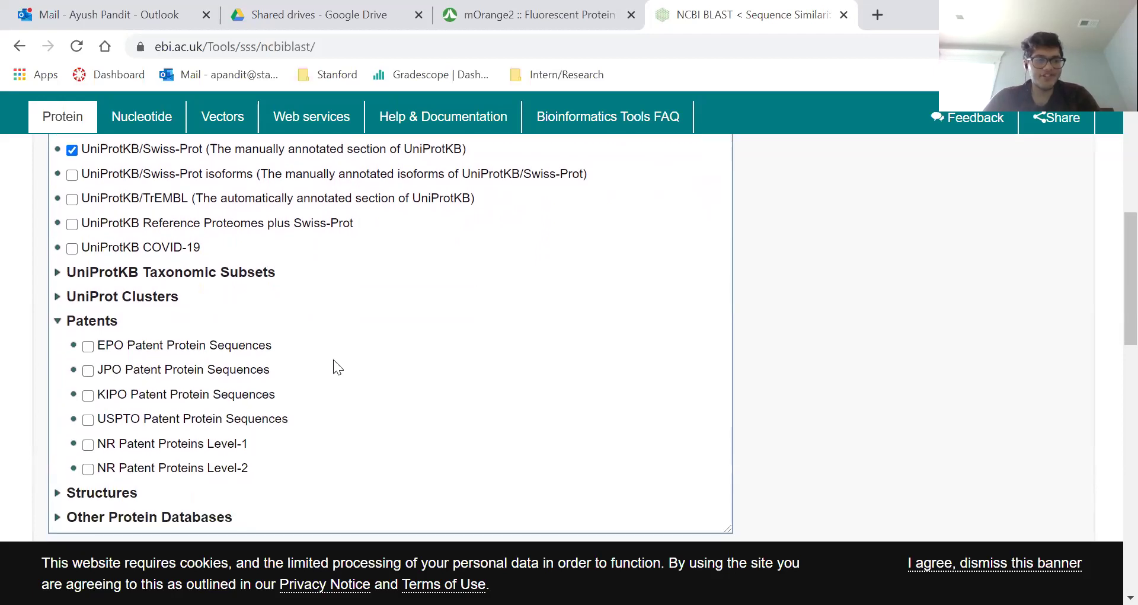
{"action": "left_click", "coordinate": [207, 273]}
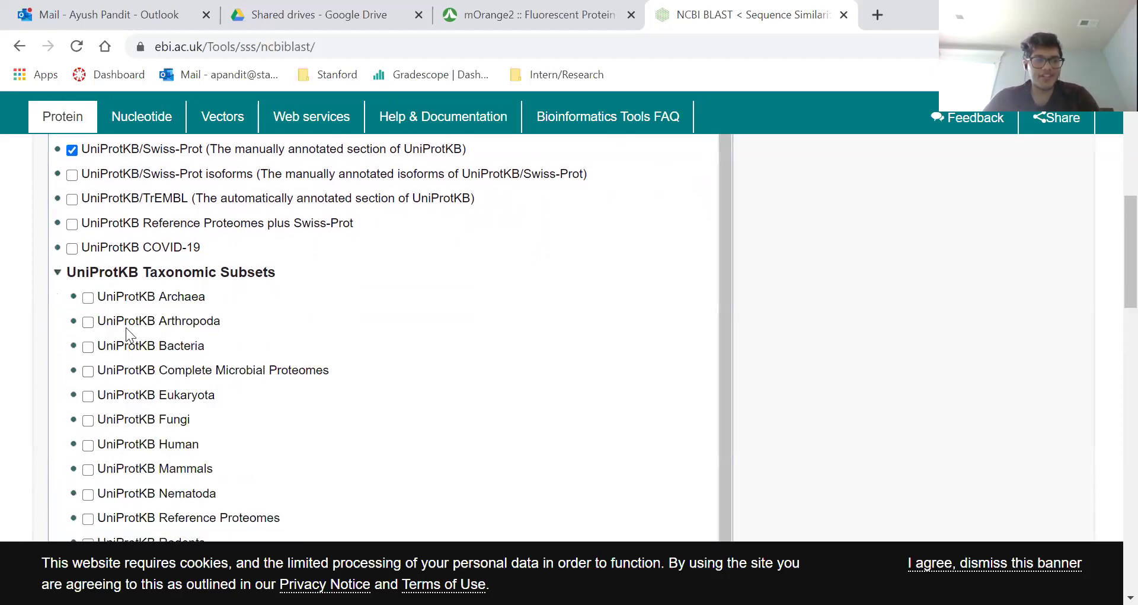
{"action": "scroll", "coordinate": [544, 332], "scroll_direction": "down", "scroll_amount": 1}
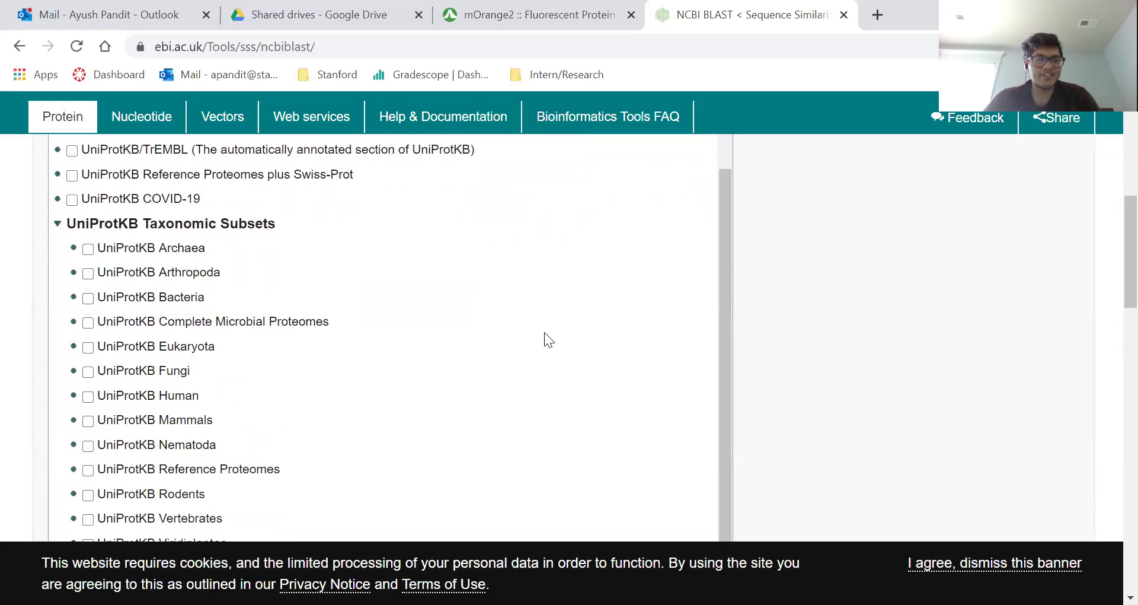
{"action": "scroll", "coordinate": [846, 293], "scroll_direction": "down", "scroll_amount": 7}
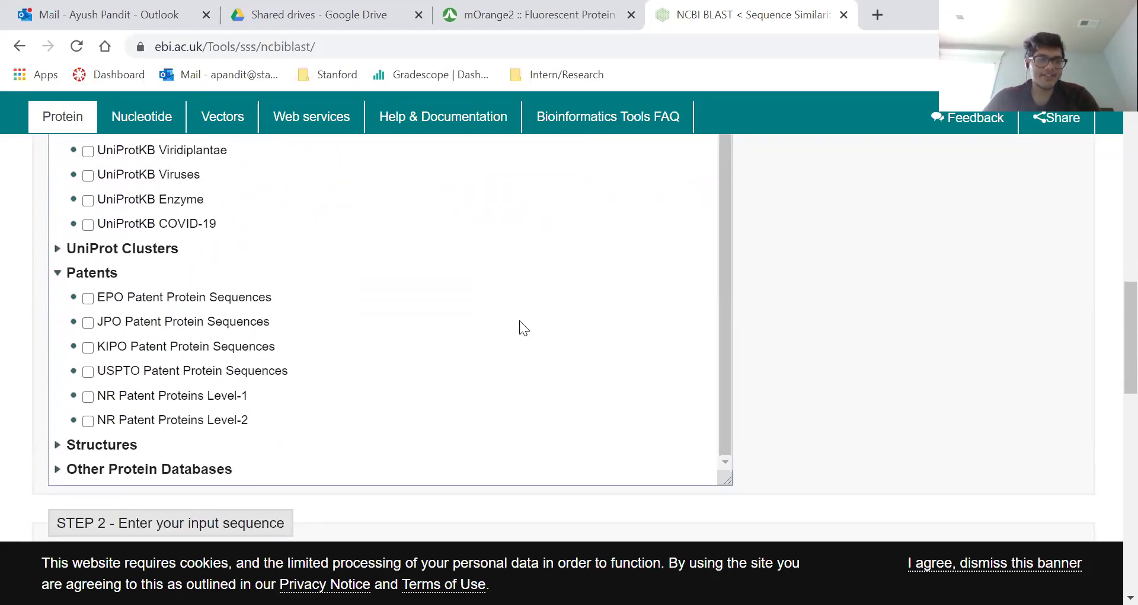
{"action": "left_click", "coordinate": [215, 370]}
{"action": "scroll", "coordinate": [770, 251], "scroll_direction": "up", "scroll_amount": 3}
{"action": "scroll", "coordinate": [808, 254], "scroll_direction": "up", "scroll_amount": 6}
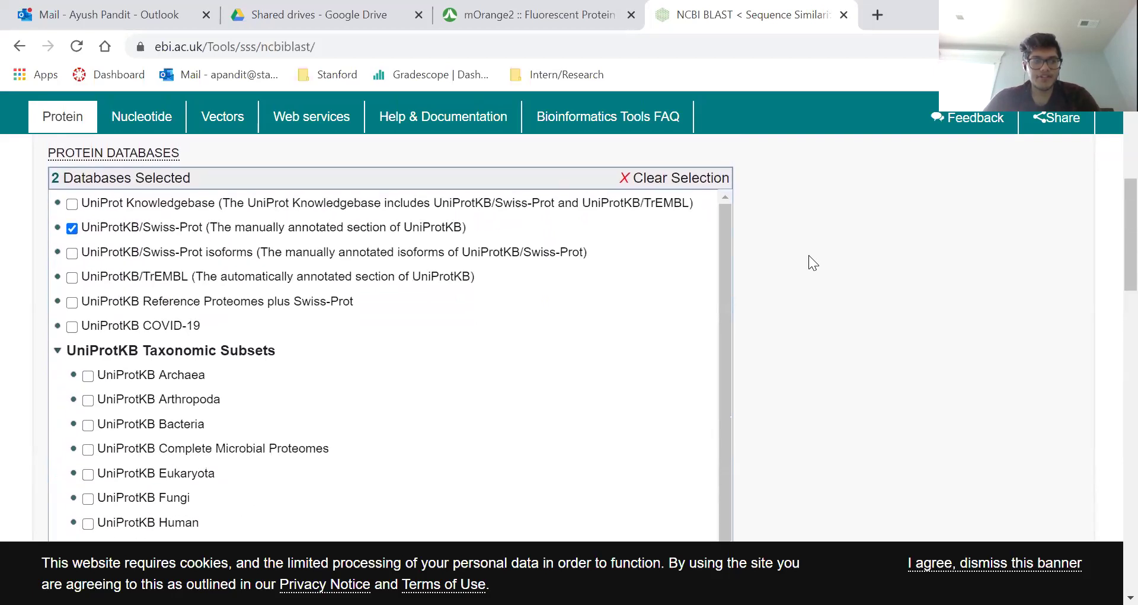
- Paste the copied mOrange2 amino acid sequence as the protein input sequence of the BLAST job
{"action": "scroll", "coordinate": [809, 255], "scroll_direction": "down", "scroll_amount": 2}
{"action": "scroll", "coordinate": [810, 250], "scroll_direction": "down", "scroll_amount": 6}
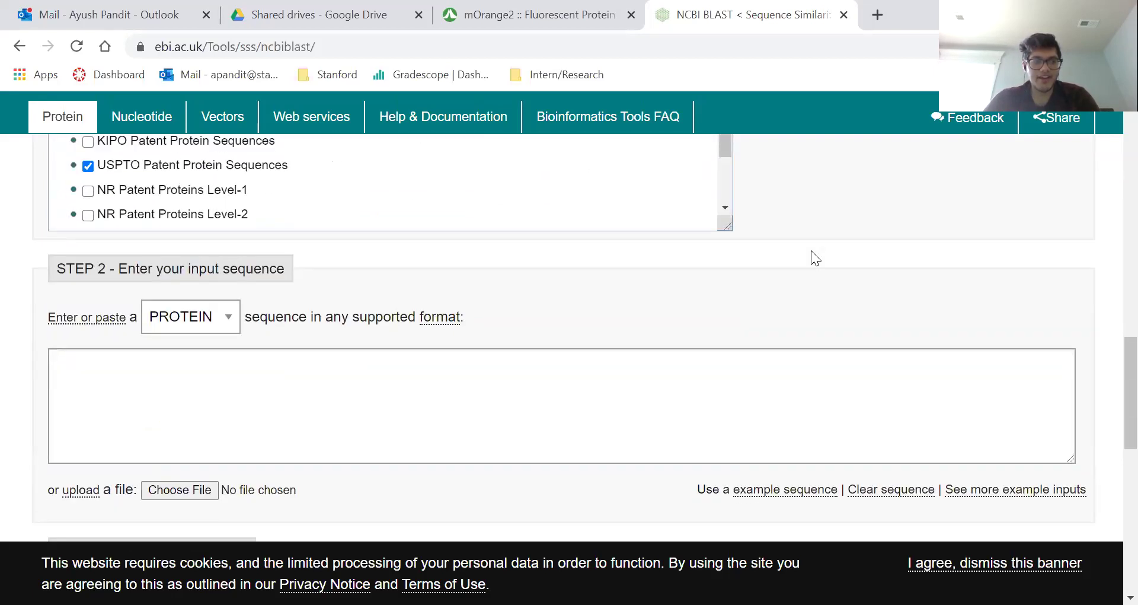
{"action": "left_click", "coordinate": [514, 413]}
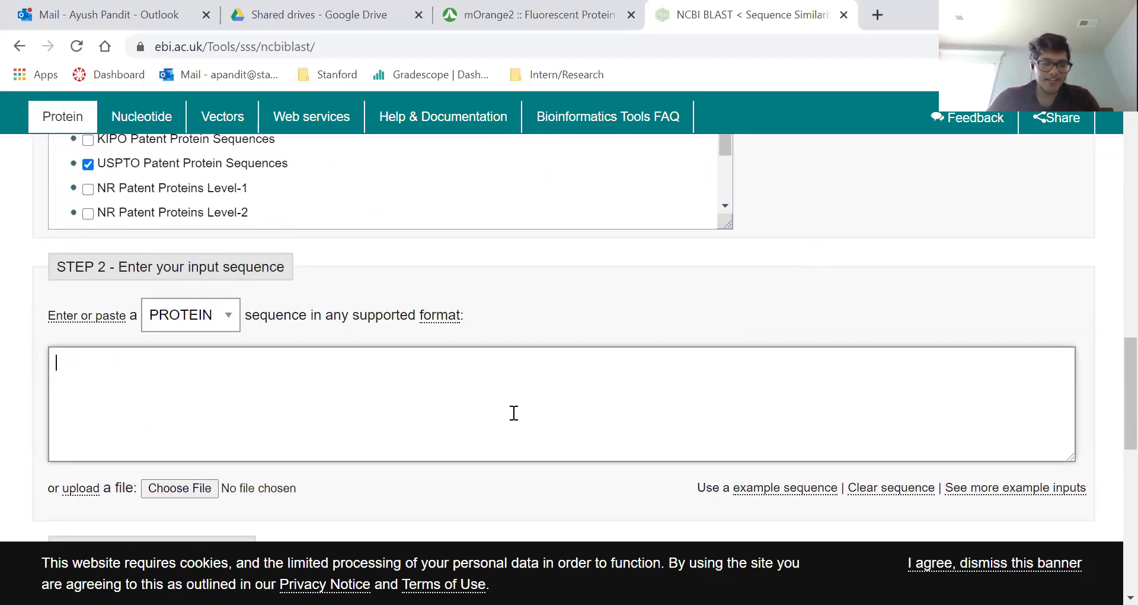
{"action": "type", "text": "MVSKGEENNM AIIKEFMRFK VRMEGSVNGH EFEIEGEGEG RPYEGFQTAK LKVTKGGPLP FAWDILSPHF TYGSKAYVKH PADIPDYFKL SFPEGFKWER VMNYEDGGVV TVTQDSSLQD GEFIYKVKLR GTNFPSDGPV MQKKTMGWEA SSERMYPEDG ALKGKIKMRL KLKDGGHYTS EVKTTYKAKK PVQLPGAYIV DIKLDITSHN EDYTIVEQYE RAEGRHSTGG MDELYK"}
{"action": "scroll", "coordinate": [514, 413], "scroll_direction": "down", "scroll_amount": 9}
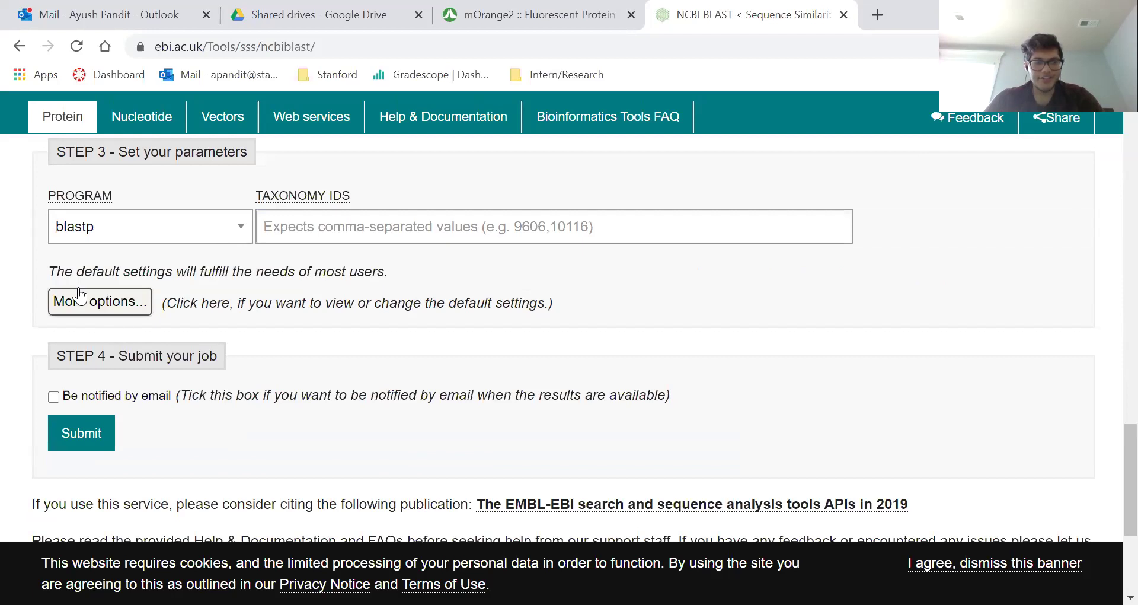
- Submit the protein BLAST job with its default parameters
{"action": "left_click", "coordinate": [81, 439]}
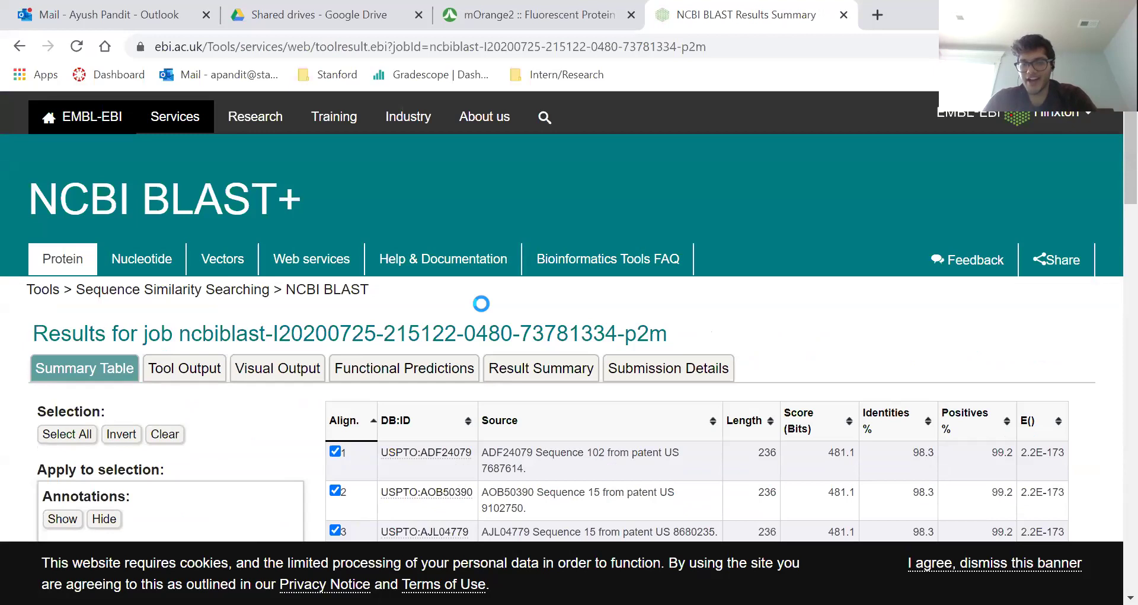
- Look through the BLAST summary table of matching patent sequences, including their scores, identities and E-values
{"action": "scroll", "coordinate": [481, 300], "scroll_direction": "down", "scroll_amount": 3}
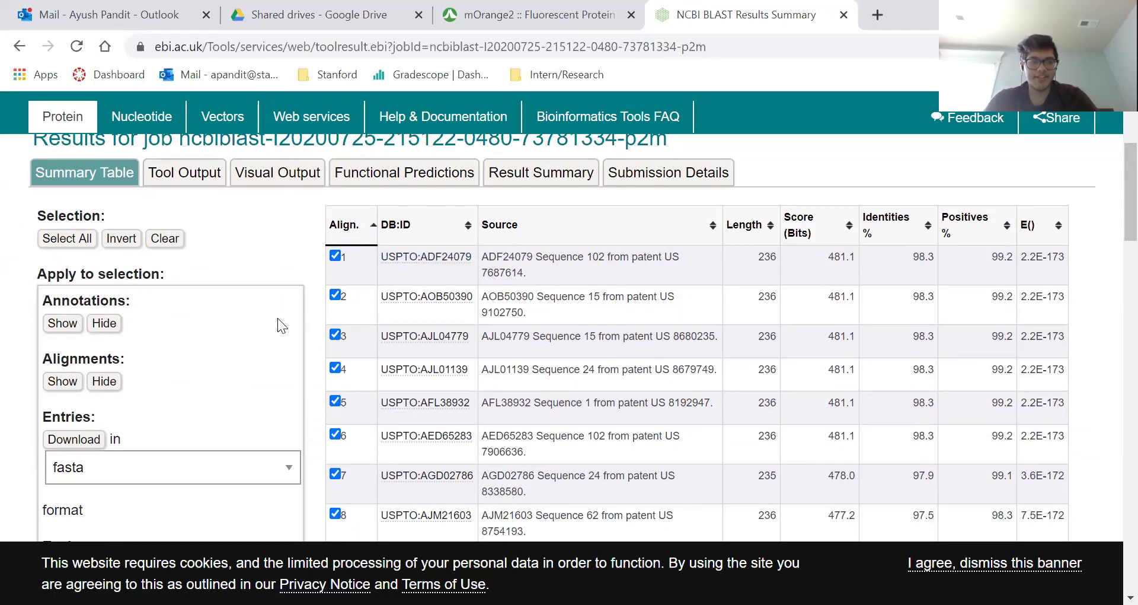
{"action": "scroll", "coordinate": [277, 318], "scroll_direction": "down", "scroll_amount": 3}
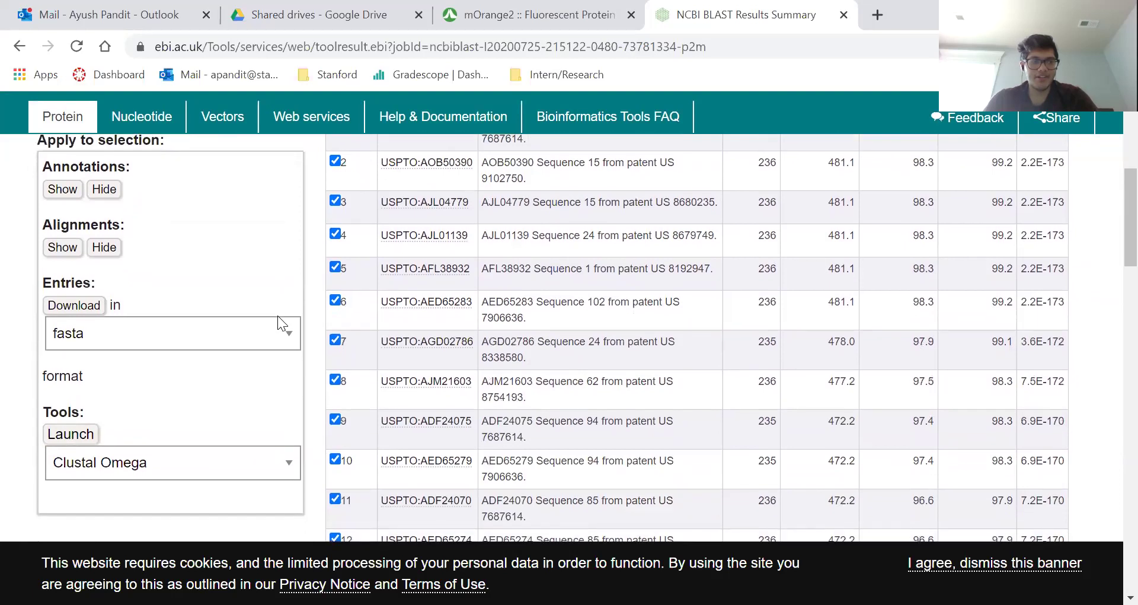
{"action": "scroll", "coordinate": [277, 323], "scroll_direction": "down", "scroll_amount": 1}
{"action": "scroll", "coordinate": [278, 323], "scroll_direction": "up", "scroll_amount": 6}
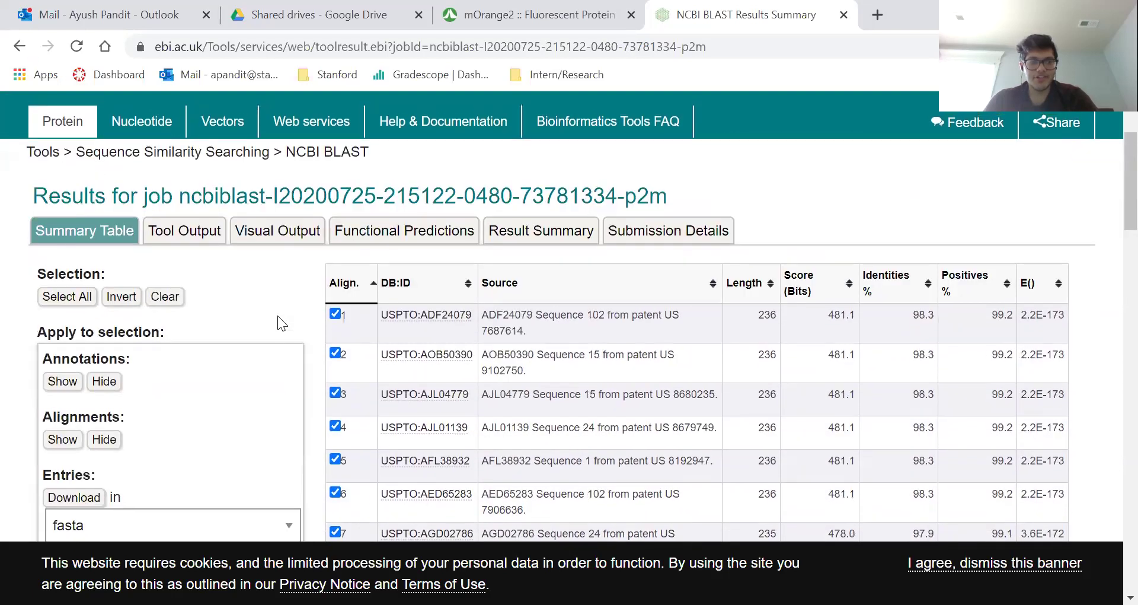
{"action": "scroll", "coordinate": [297, 385], "scroll_direction": "down", "scroll_amount": 20}
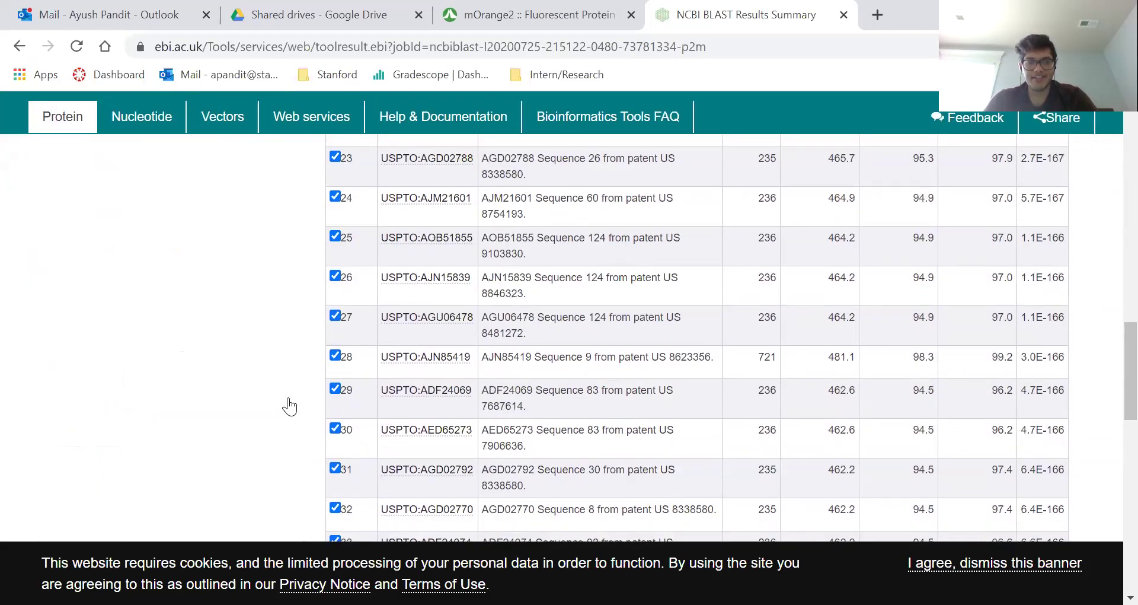
{"action": "scroll", "coordinate": [289, 407], "scroll_direction": "down", "scroll_amount": 8}
{"action": "scroll", "coordinate": [289, 406], "scroll_direction": "up", "scroll_amount": 20}
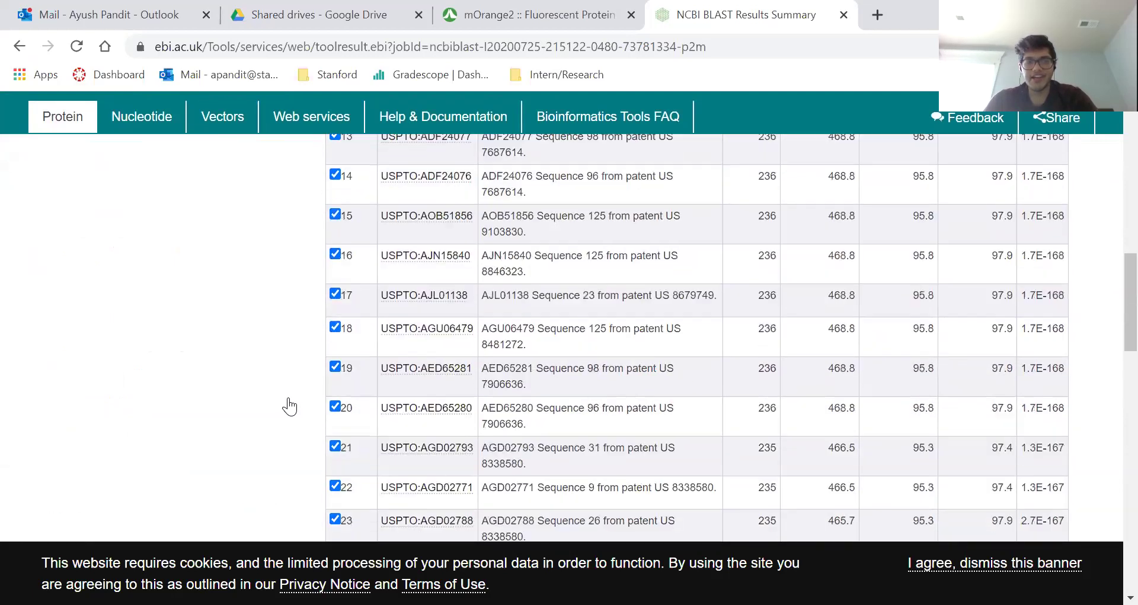
{"action": "scroll", "coordinate": [288, 405], "scroll_direction": "up", "scroll_amount": 2}
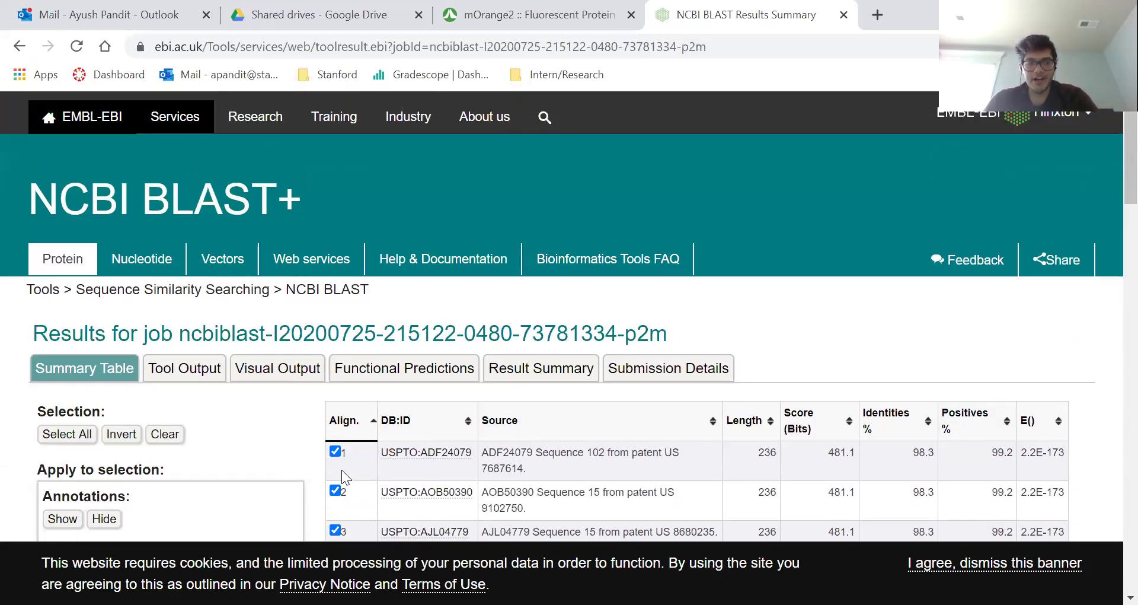
{"action": "scroll", "coordinate": [274, 478], "scroll_direction": "down", "scroll_amount": 5}
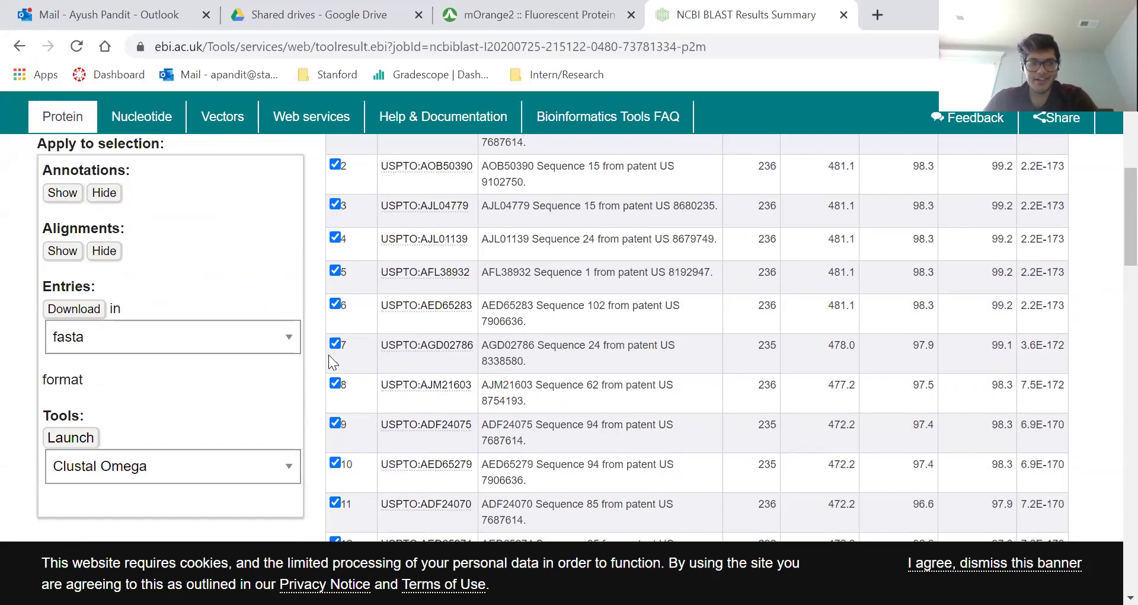
{"action": "scroll", "coordinate": [348, 252], "scroll_direction": "up", "scroll_amount": 3}
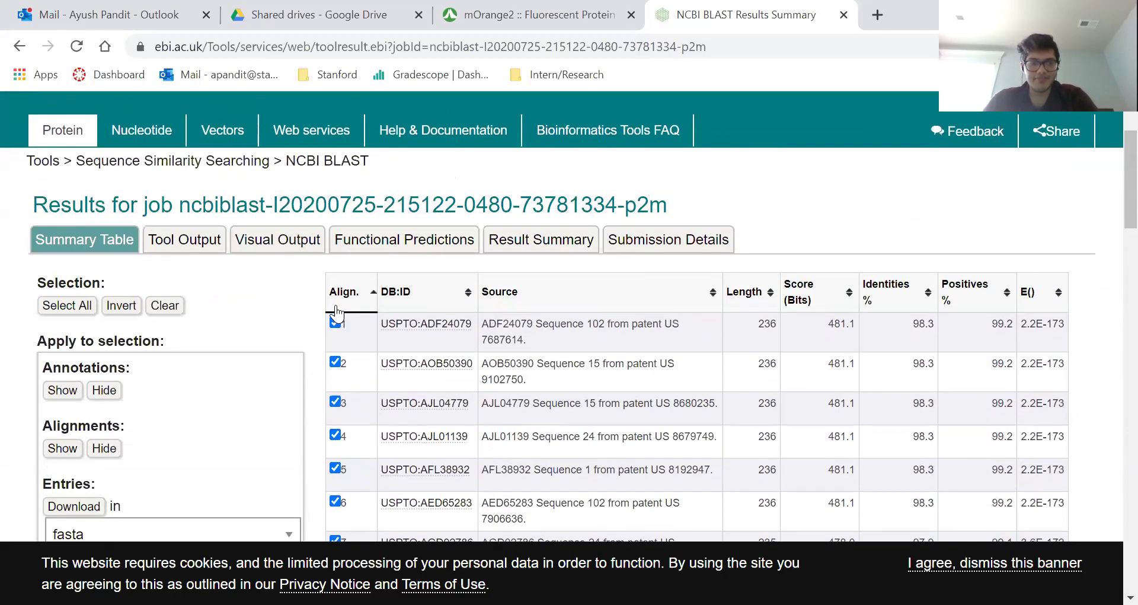
- Clear the selection of all hits in the BLAST summary table
{"action": "left_click", "coordinate": [336, 308]}
{"action": "left_click", "coordinate": [336, 308]}
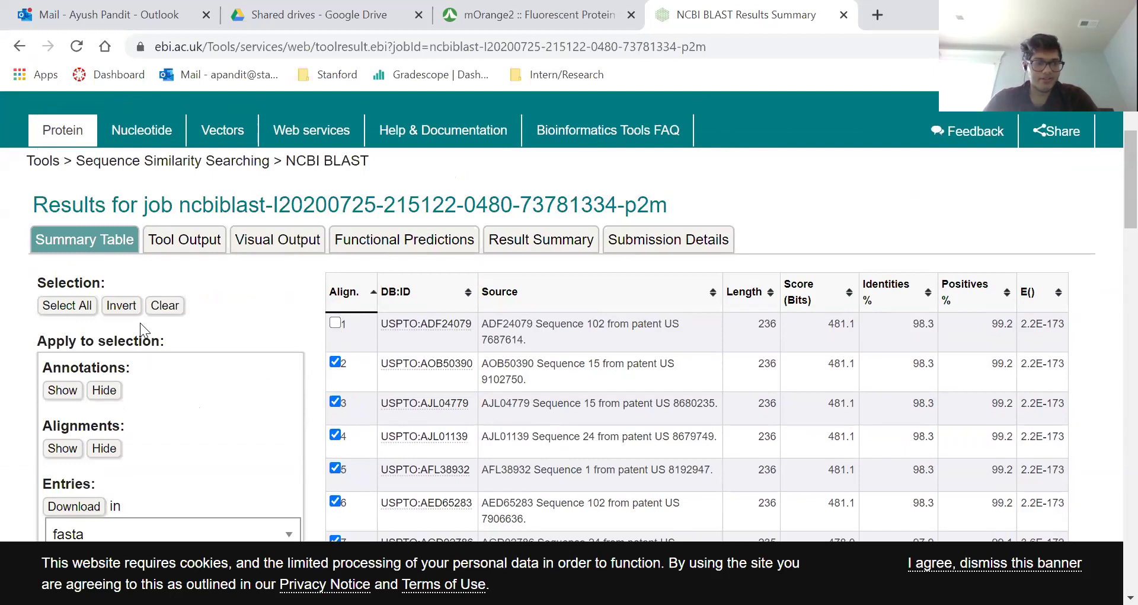
{"action": "left_click", "coordinate": [162, 308]}
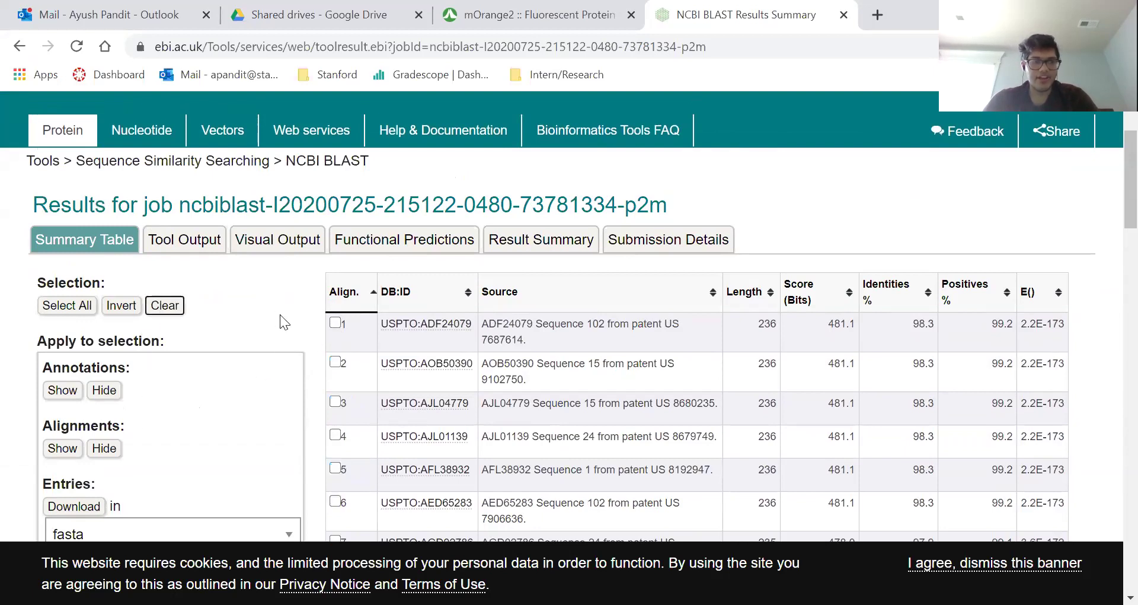
- Select hits 1, 3, 10, 24, 38 and 48 in the BLAST summary table for alignment
{"action": "scroll", "coordinate": [279, 317], "scroll_direction": "down", "scroll_amount": 1}
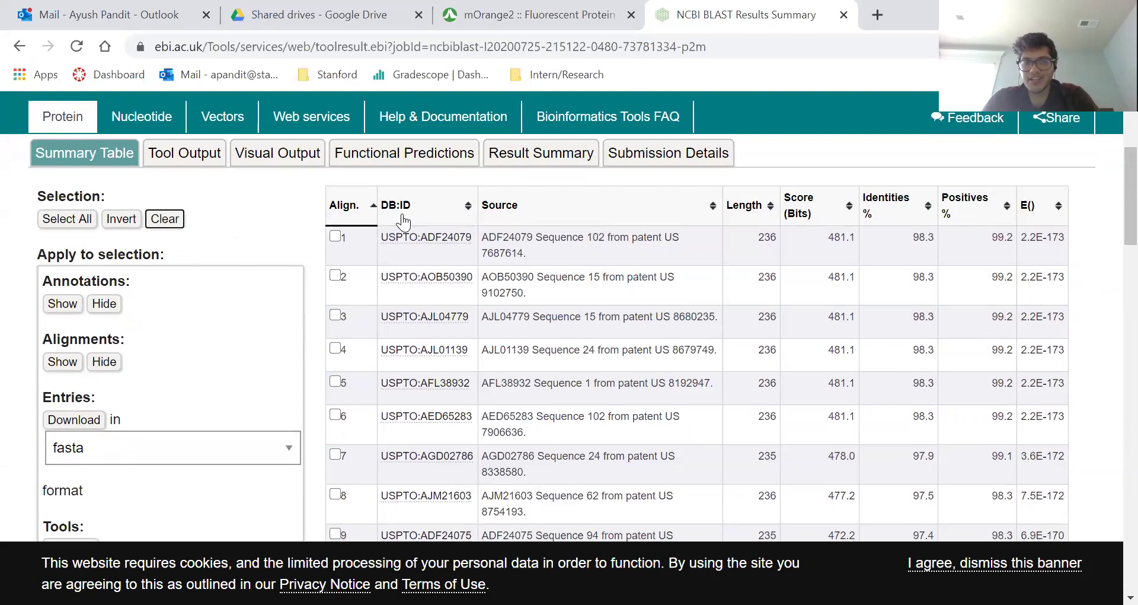
{"action": "left_click", "coordinate": [336, 237]}
{"action": "left_click", "coordinate": [337, 311]}
{"action": "scroll", "coordinate": [336, 309], "scroll_direction": "down", "scroll_amount": 1}
{"action": "scroll", "coordinate": [337, 309], "scroll_direction": "down", "scroll_amount": 1}
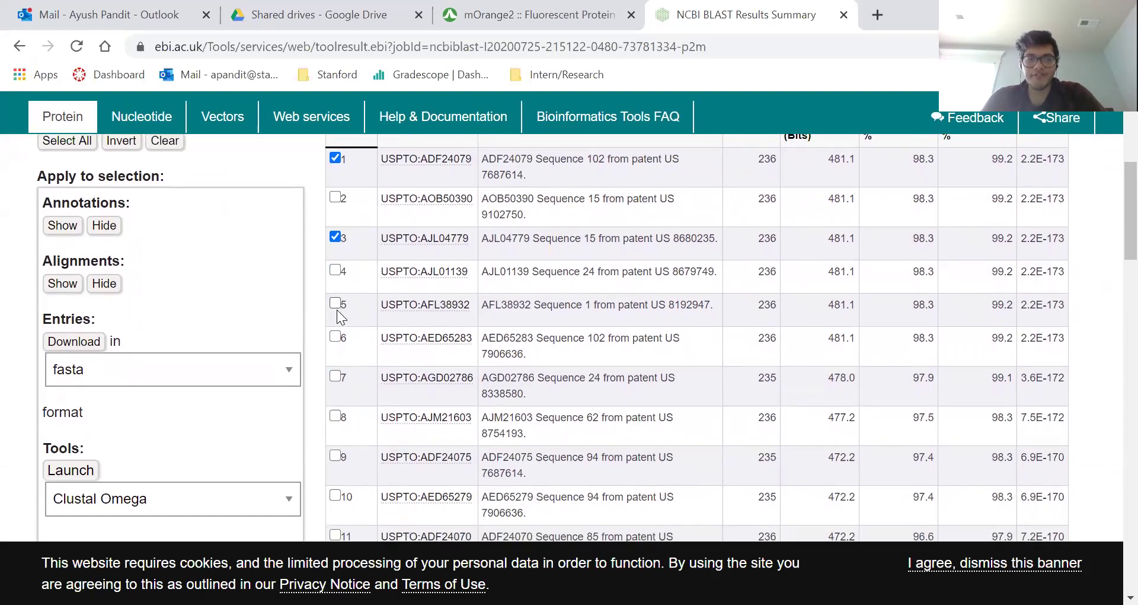
{"action": "scroll", "coordinate": [337, 309], "scroll_direction": "down", "scroll_amount": 1}
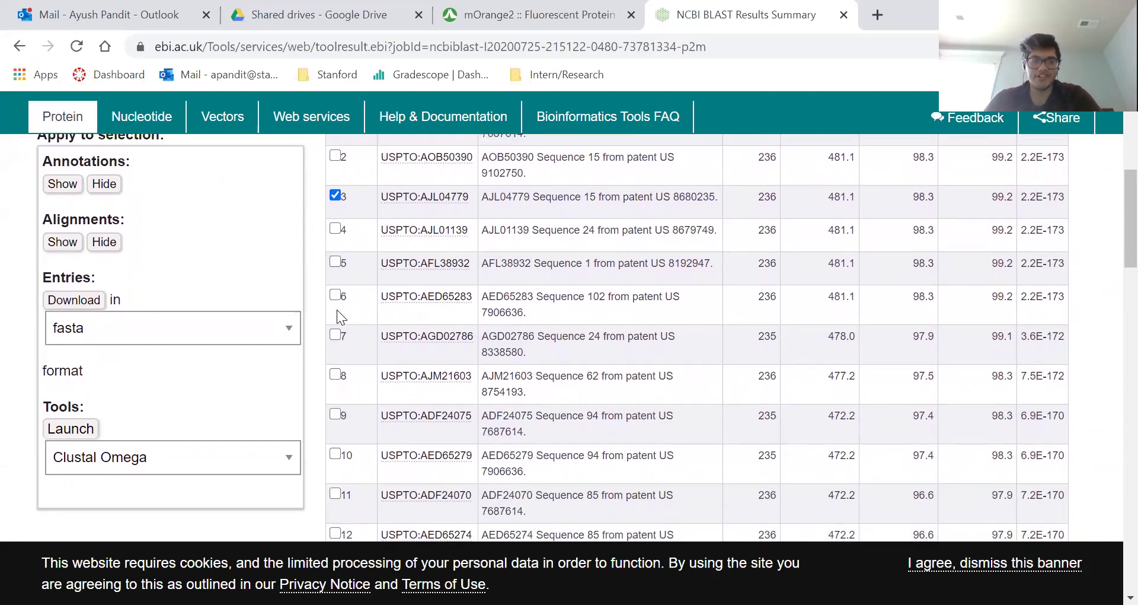
{"action": "scroll", "coordinate": [336, 309], "scroll_direction": "down", "scroll_amount": 3}
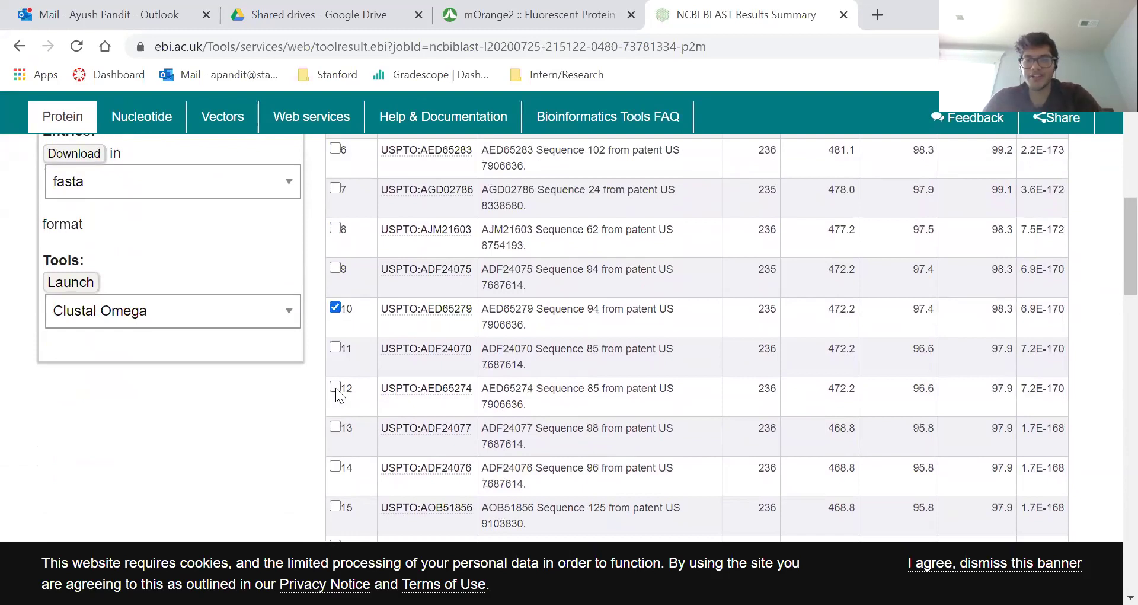
{"action": "scroll", "coordinate": [336, 388], "scroll_direction": "down", "scroll_amount": 8}
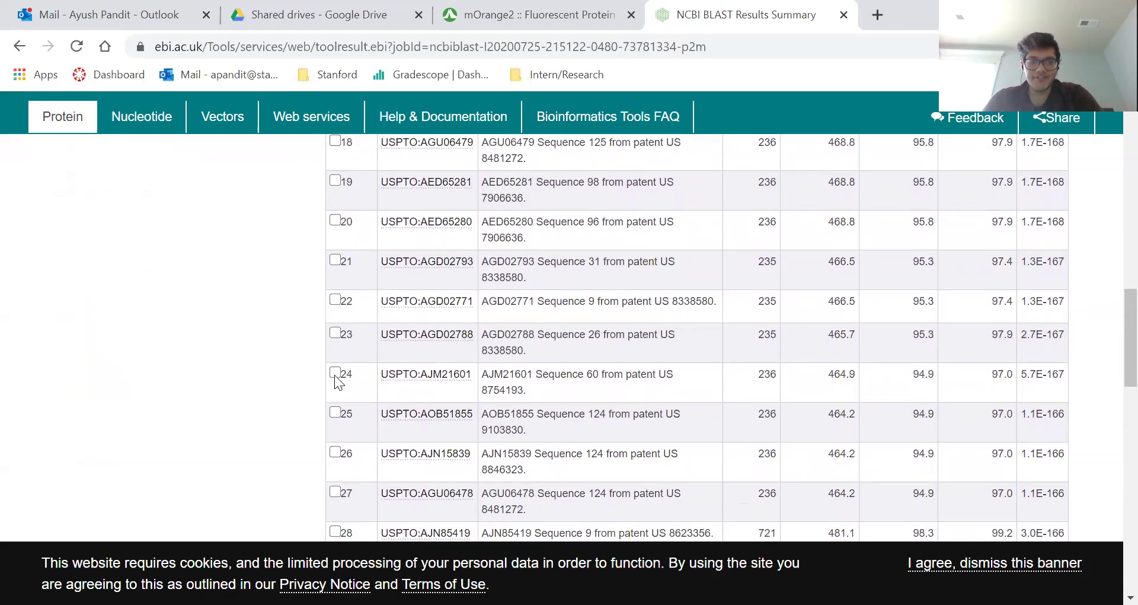
{"action": "left_click", "coordinate": [334, 374]}
{"action": "scroll", "coordinate": [334, 375], "scroll_direction": "down", "scroll_amount": 10}
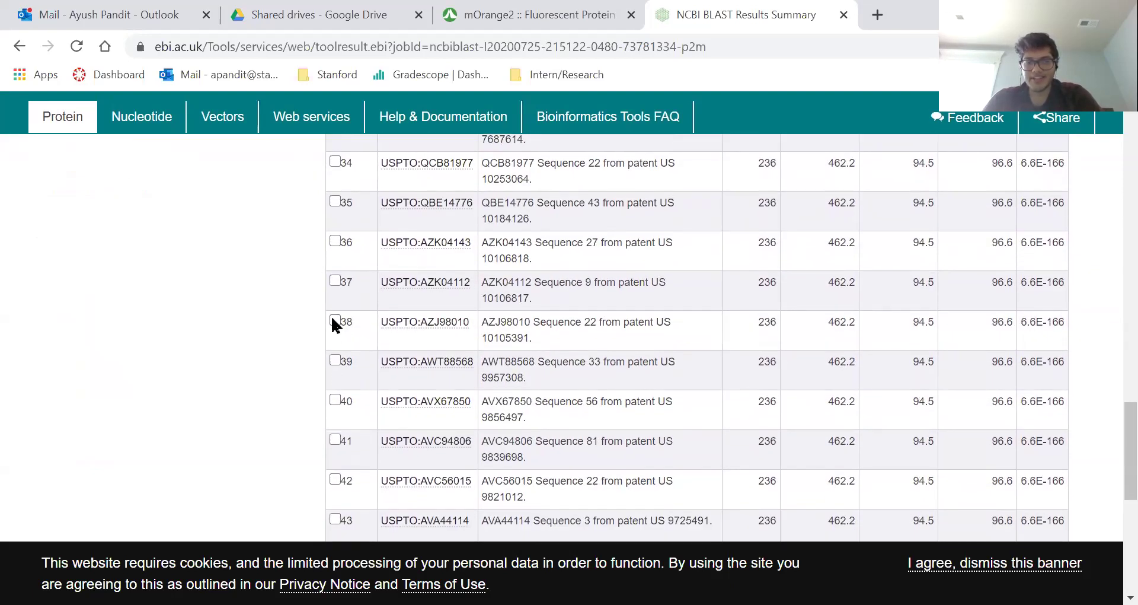
{"action": "scroll", "coordinate": [330, 318], "scroll_direction": "down", "scroll_amount": 8}
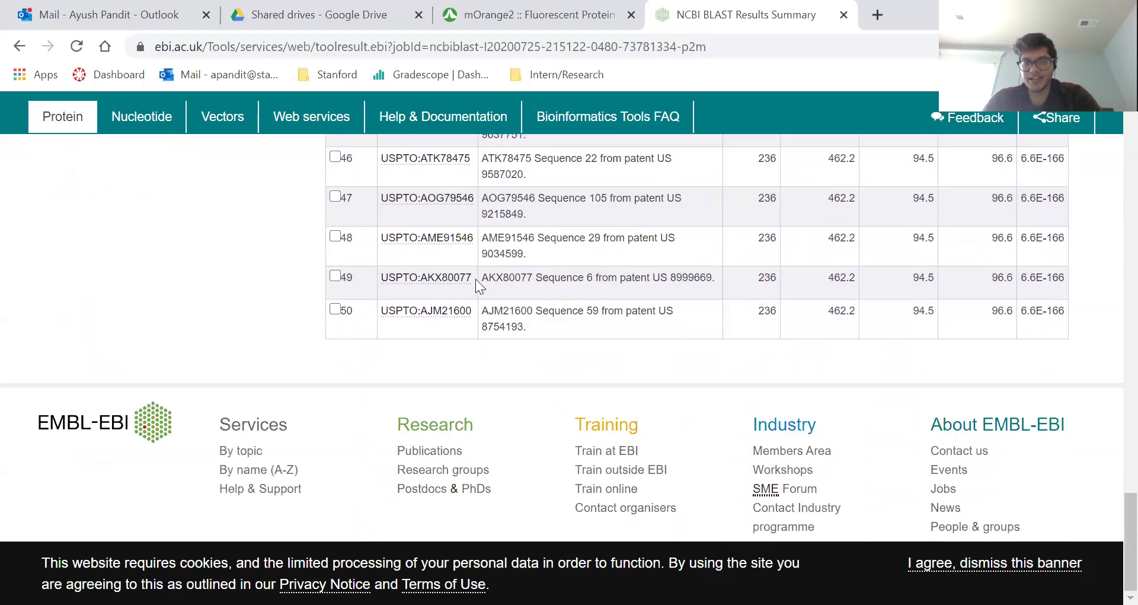
{"action": "scroll", "coordinate": [346, 312], "scroll_direction": "up", "scroll_amount": 2}
{"action": "left_click", "coordinate": [335, 326]}
{"action": "scroll", "coordinate": [334, 323], "scroll_direction": "up", "scroll_amount": 20}
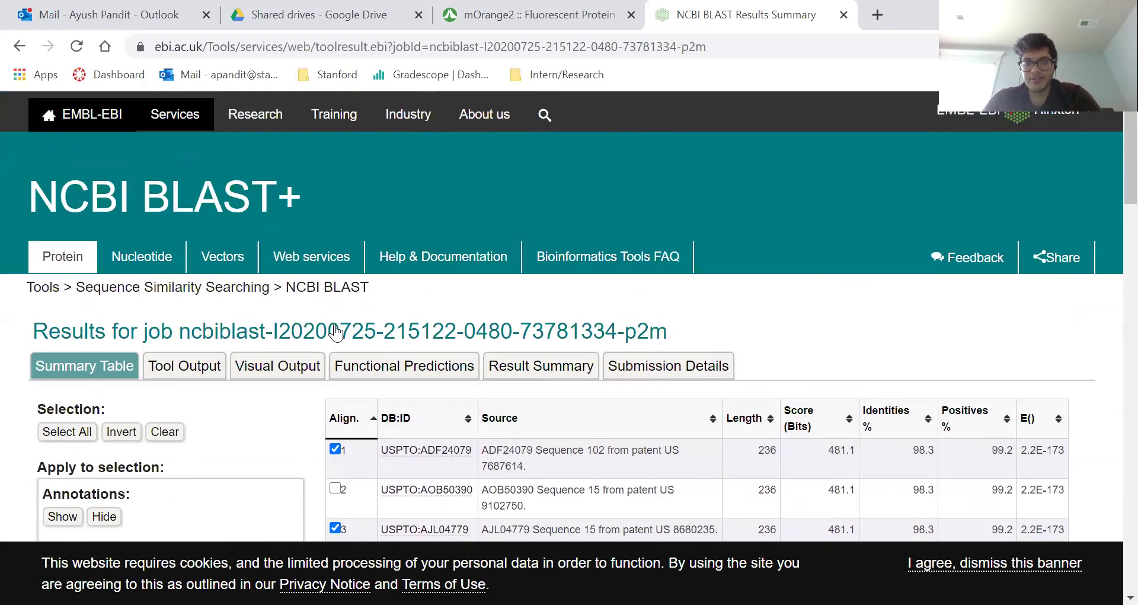
- Launch Clustal Omega on the selected BLAST hits
{"action": "scroll", "coordinate": [336, 332], "scroll_direction": "down", "scroll_amount": 1}
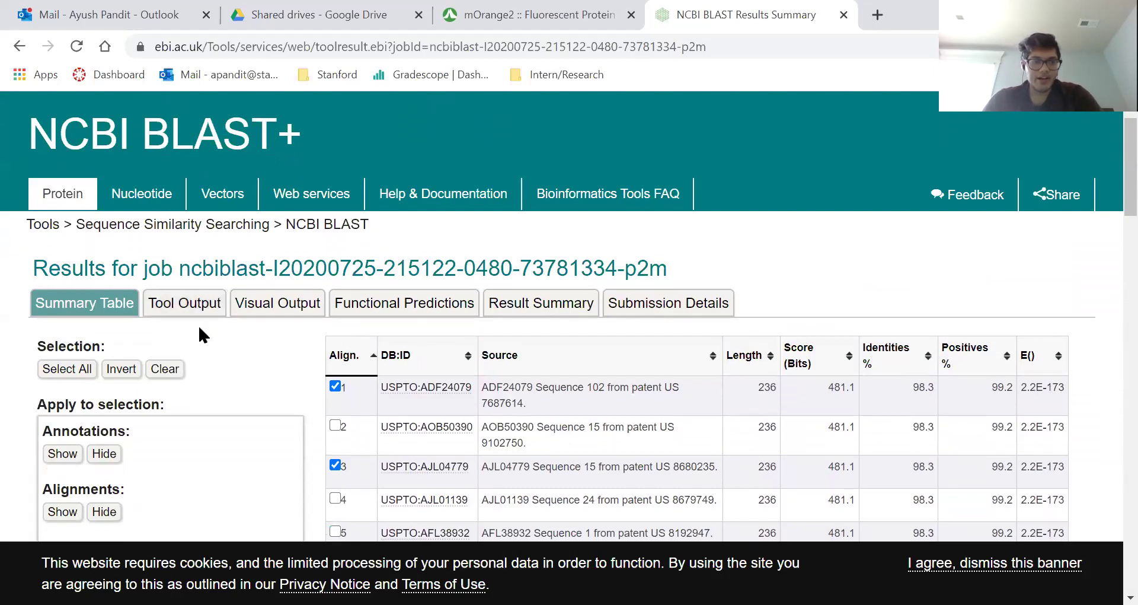
{"action": "scroll", "coordinate": [198, 323], "scroll_direction": "down", "scroll_amount": 3}
{"action": "scroll", "coordinate": [210, 321], "scroll_direction": "down", "scroll_amount": 10}
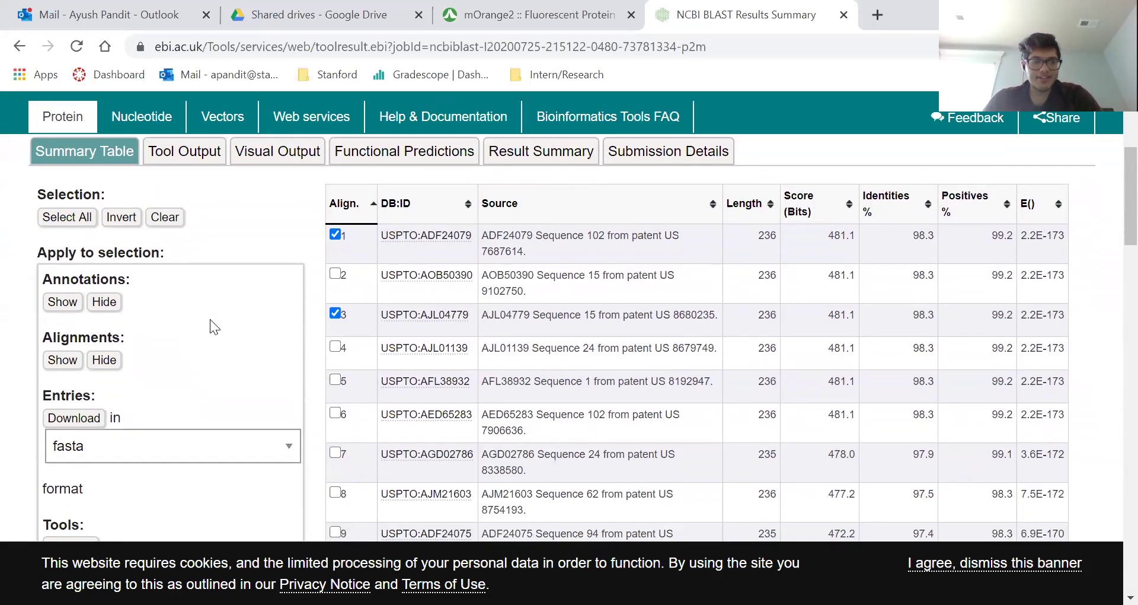
{"action": "scroll", "coordinate": [210, 326], "scroll_direction": "up", "scroll_amount": 4}
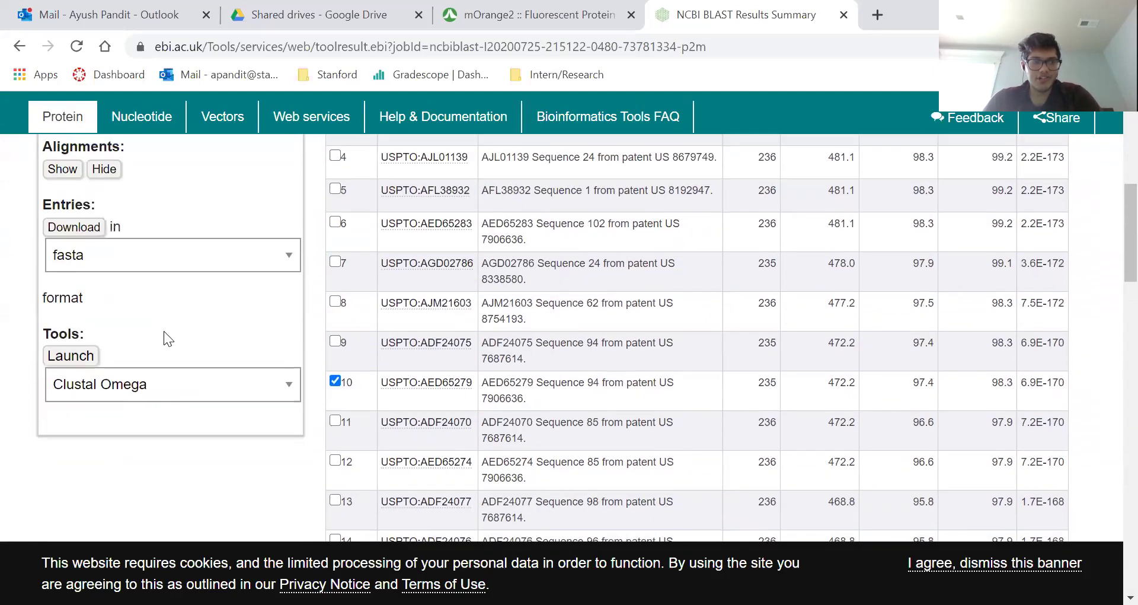
{"action": "left_click", "coordinate": [71, 358]}
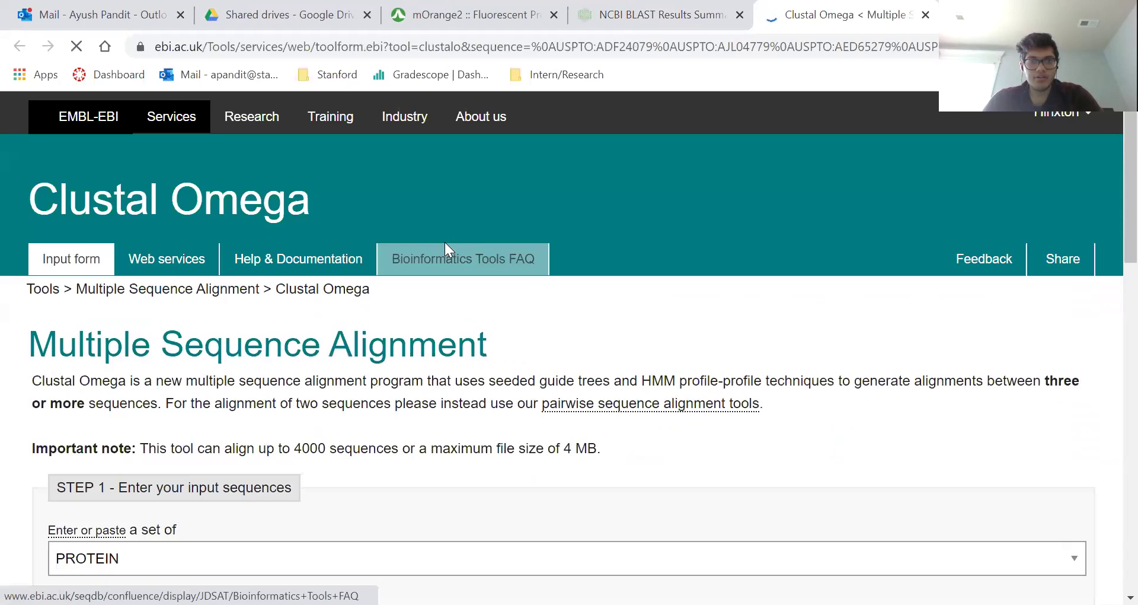
- Check the six USPTO entries in the Clustal Omega input and submit the alignment job with the default settings
{"action": "scroll", "coordinate": [520, 278], "scroll_direction": "down", "scroll_amount": 5}
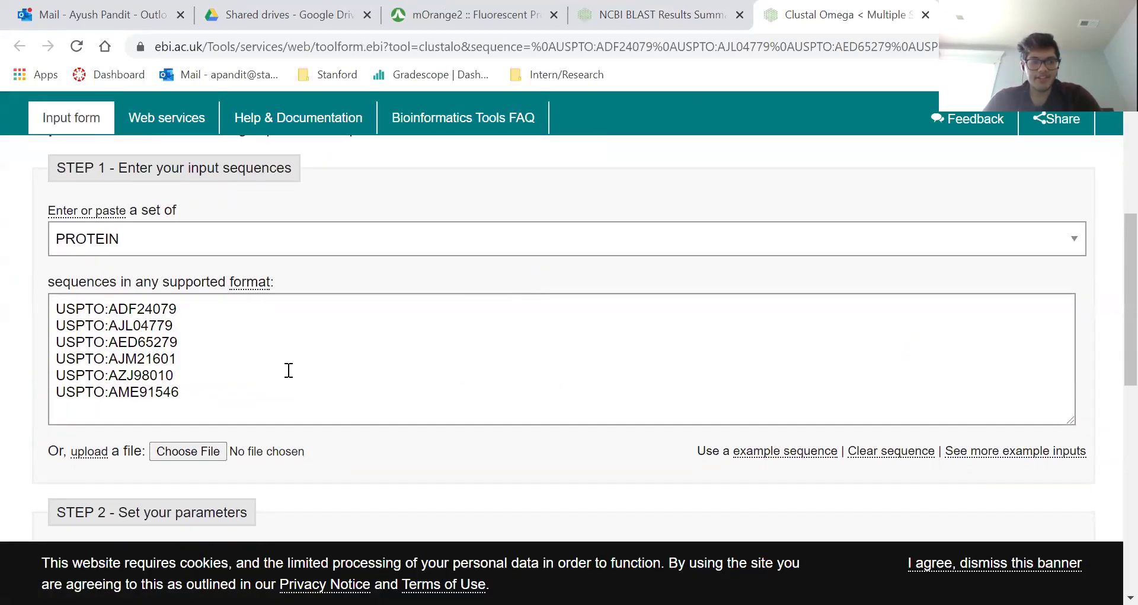
{"action": "scroll", "coordinate": [288, 370], "scroll_direction": "down", "scroll_amount": 1}
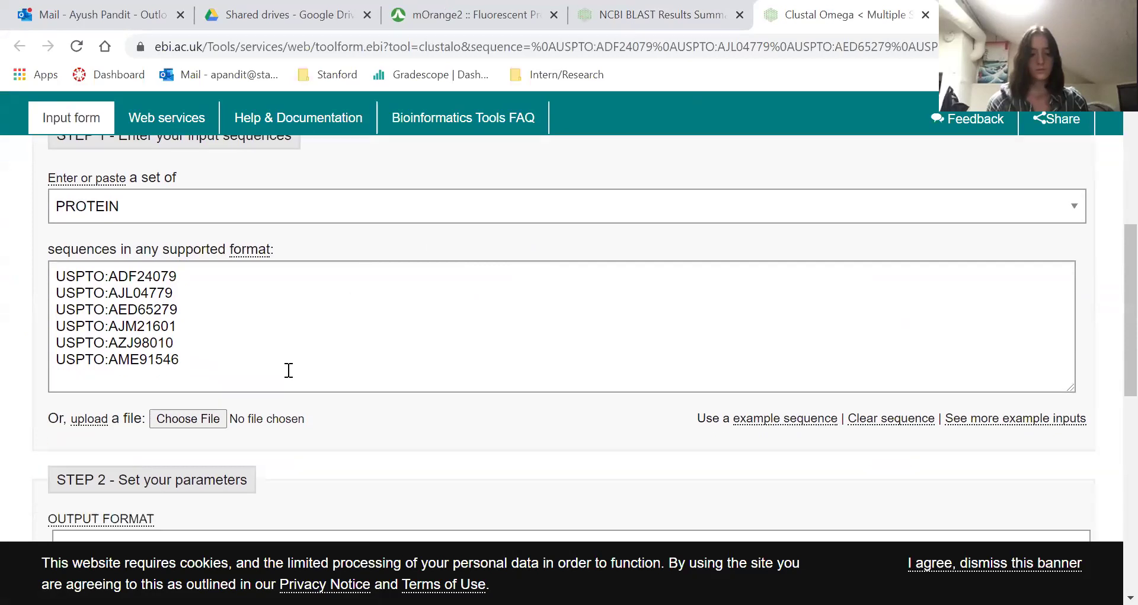
{"action": "left_click", "coordinate": [220, 296]}
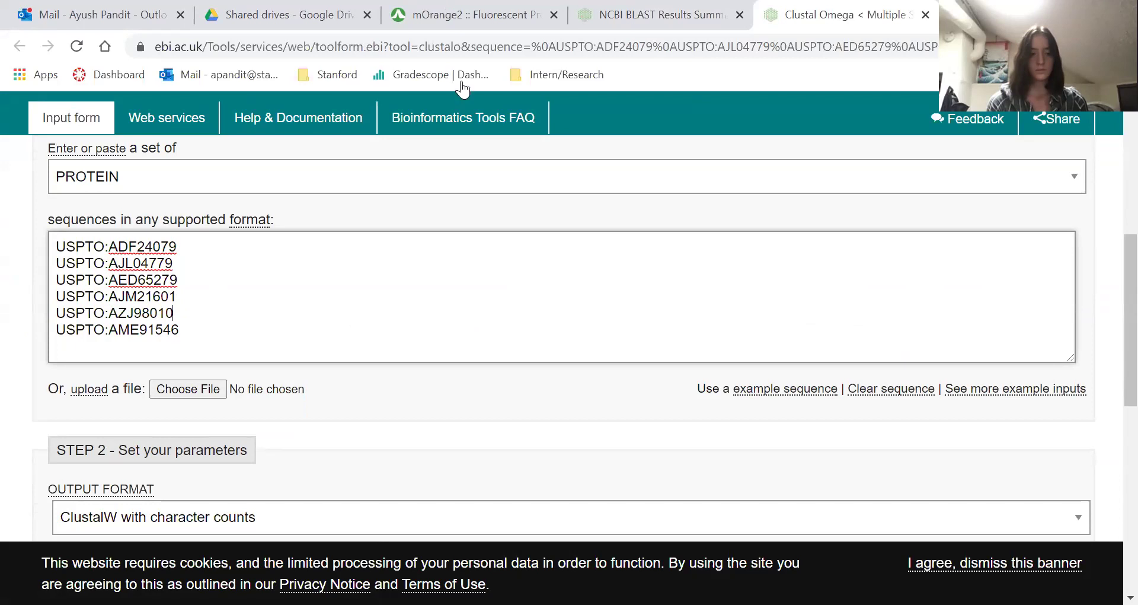
{"action": "scroll", "coordinate": [216, 337], "scroll_direction": "down", "scroll_amount": 4}
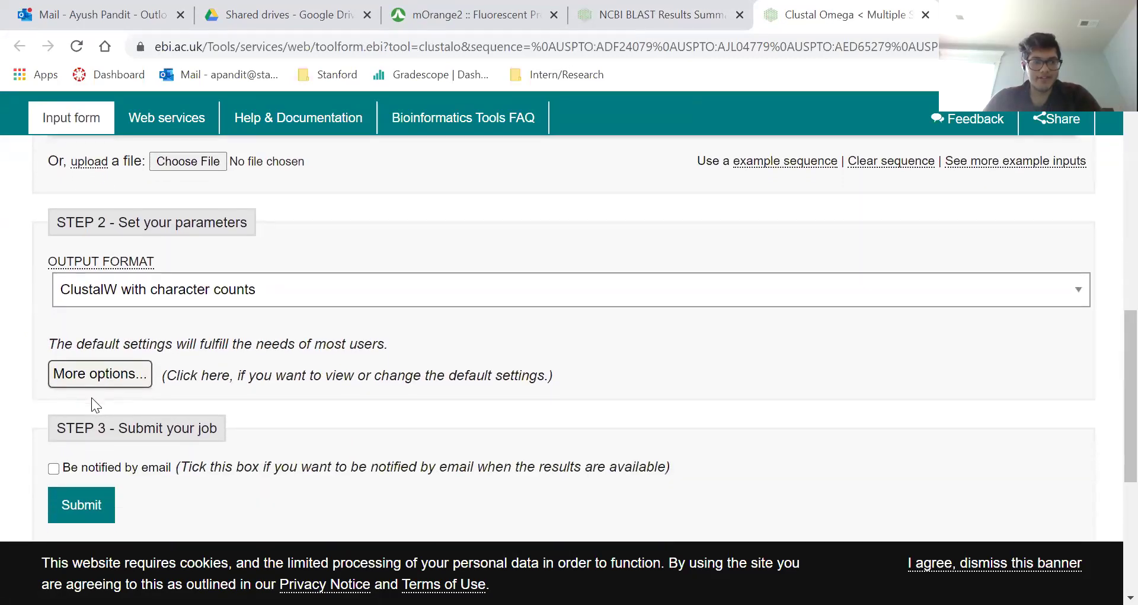
{"action": "scroll", "coordinate": [94, 401], "scroll_direction": "down", "scroll_amount": 2}
{"action": "left_click", "coordinate": [97, 425]}
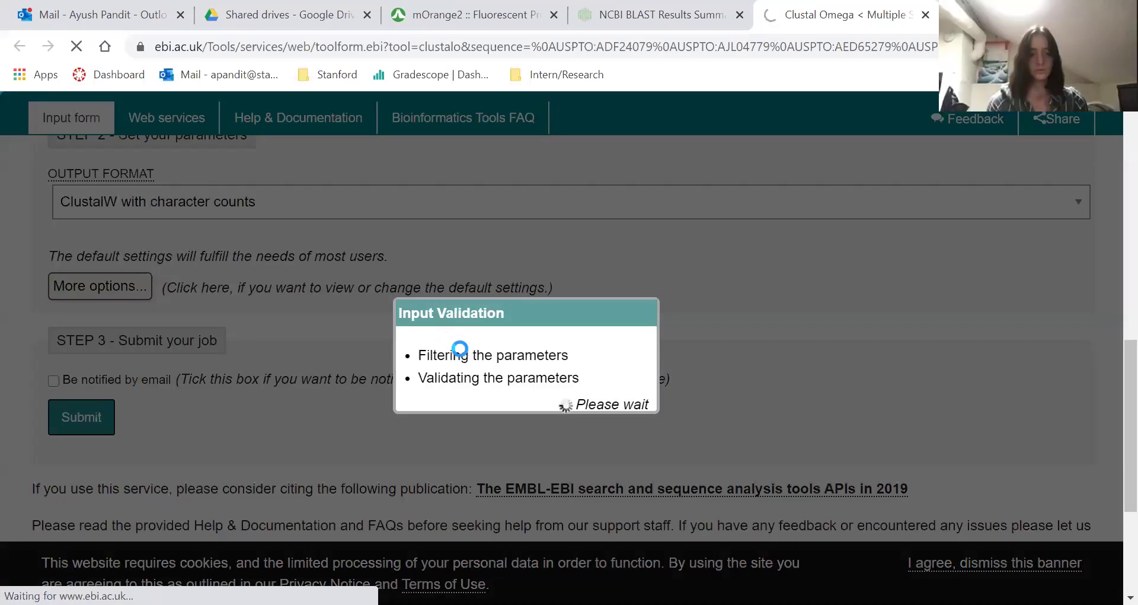
- Return to the BLAST results and examine the Visual Output of sequence matches coloured by E-value
{"action": "left_click", "coordinate": [607, 8]}
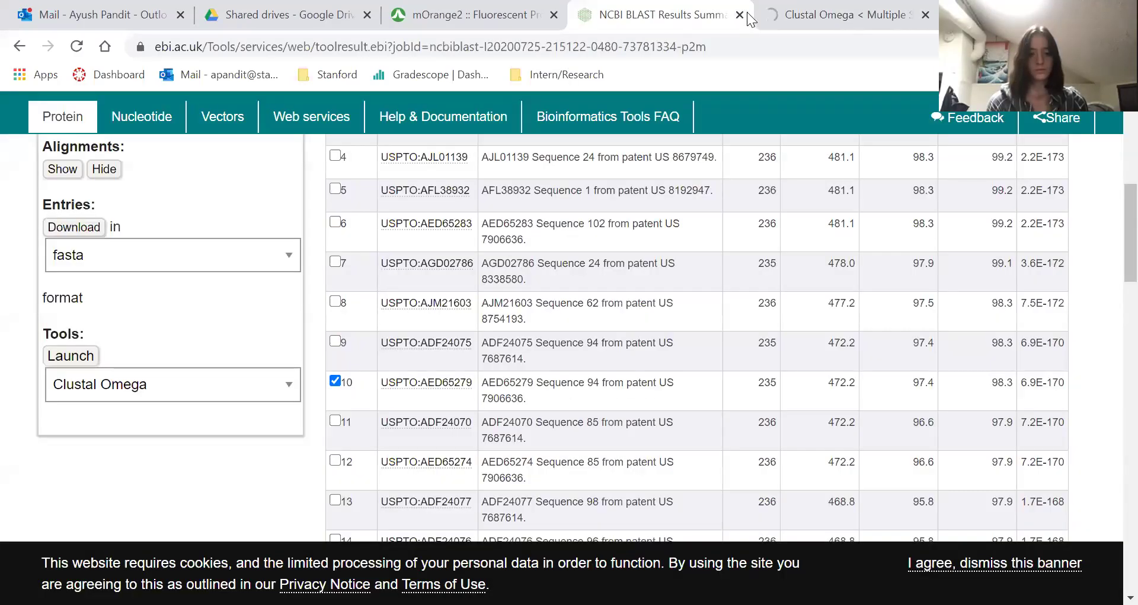
{"action": "scroll", "coordinate": [293, 342], "scroll_direction": "up", "scroll_amount": 7}
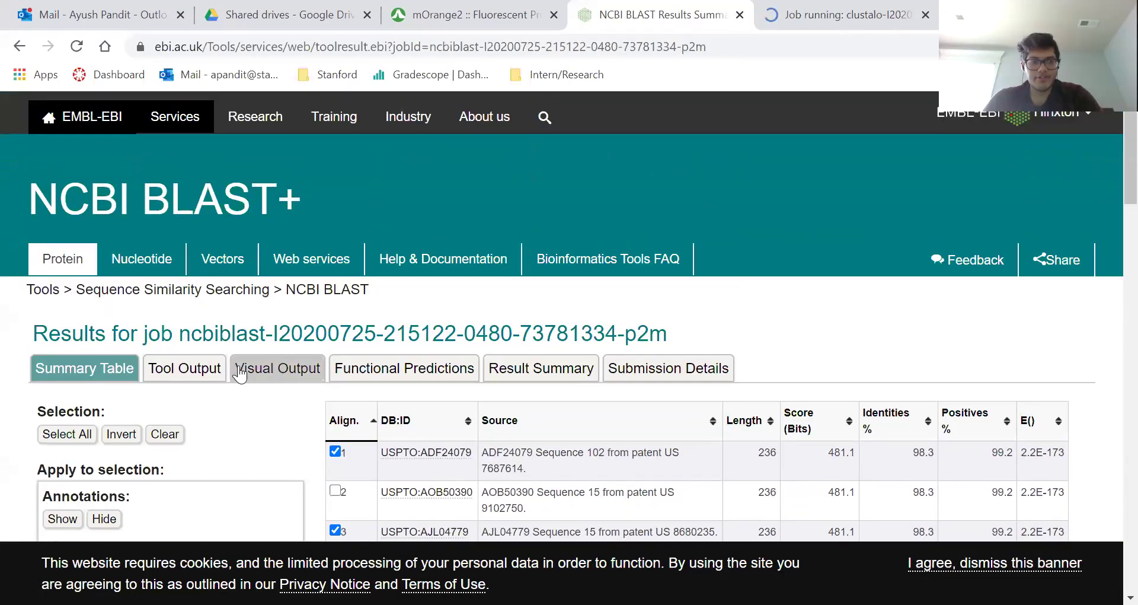
{"action": "left_click", "coordinate": [260, 368]}
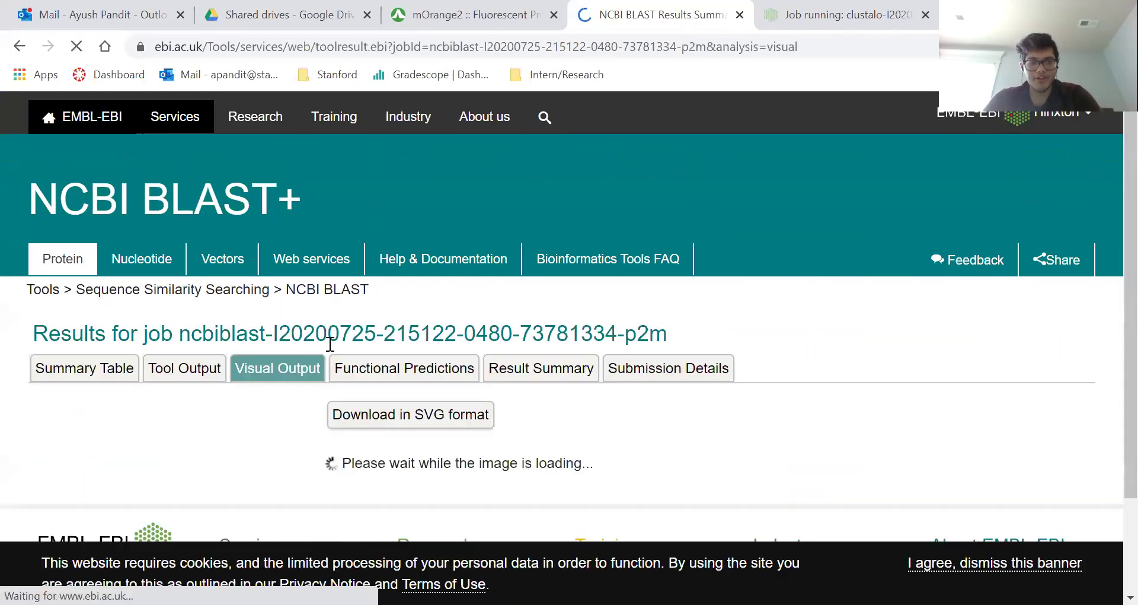
{"action": "scroll", "coordinate": [330, 344], "scroll_direction": "down", "scroll_amount": 1}
{"action": "scroll", "coordinate": [612, 298], "scroll_direction": "down", "scroll_amount": 1}
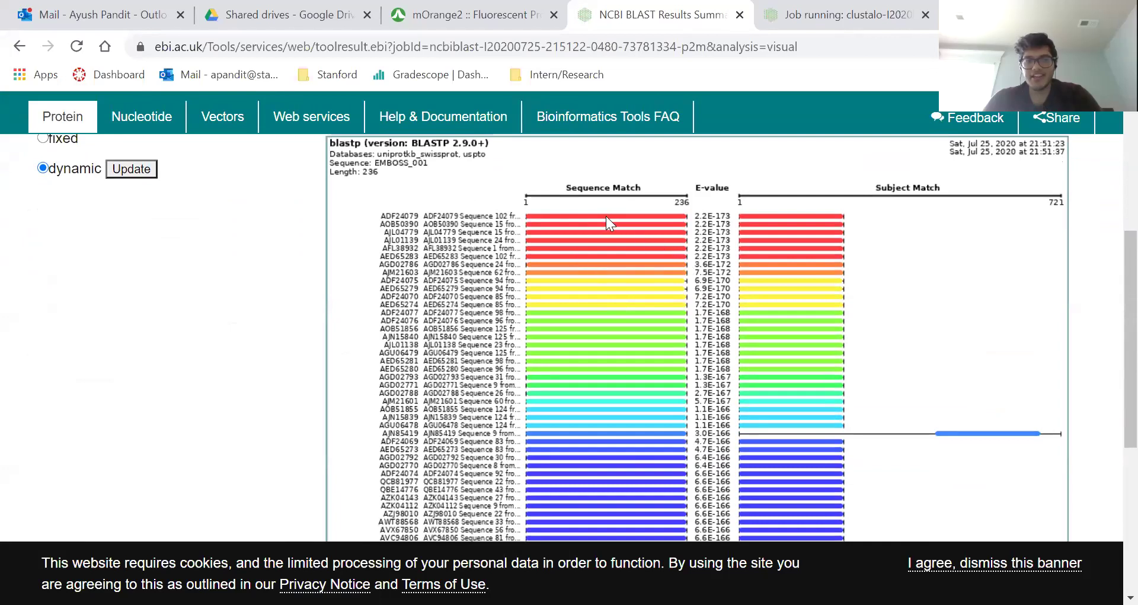
{"action": "scroll", "coordinate": [780, 264], "scroll_direction": "down", "scroll_amount": 2}
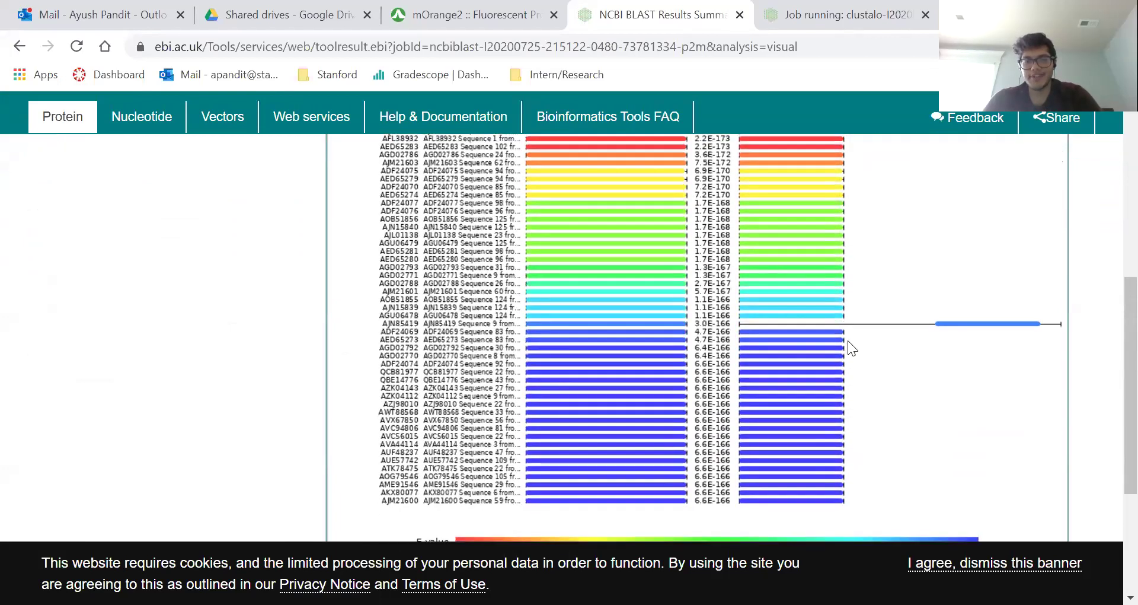
{"action": "scroll", "coordinate": [847, 340], "scroll_direction": "up", "scroll_amount": 4}
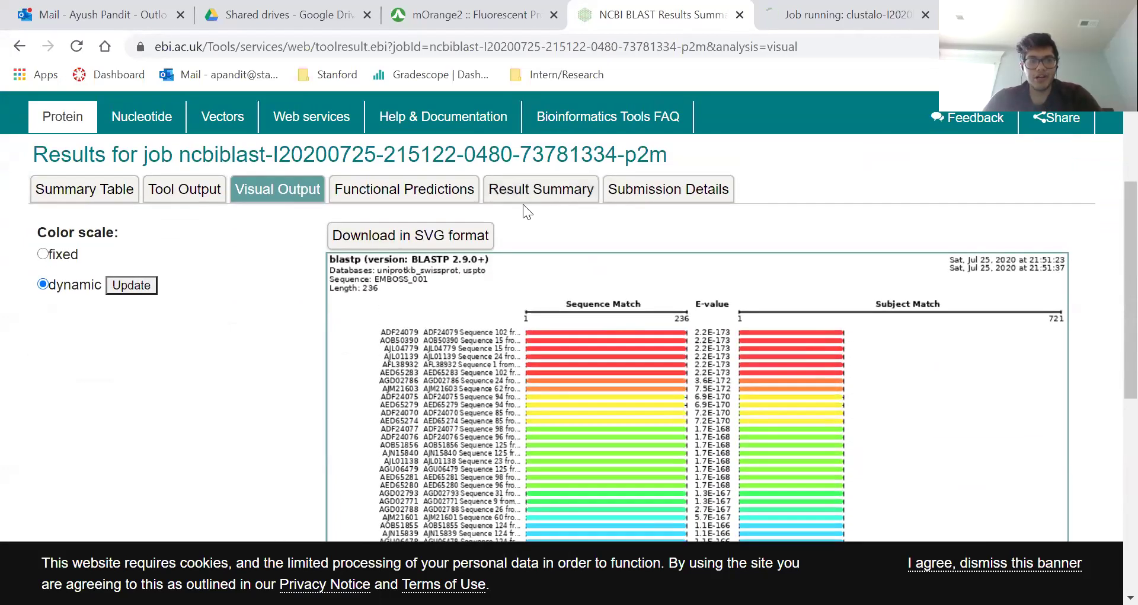
- Try to open the Functional Predictions for the BLAST results
{"action": "left_click", "coordinate": [446, 192]}
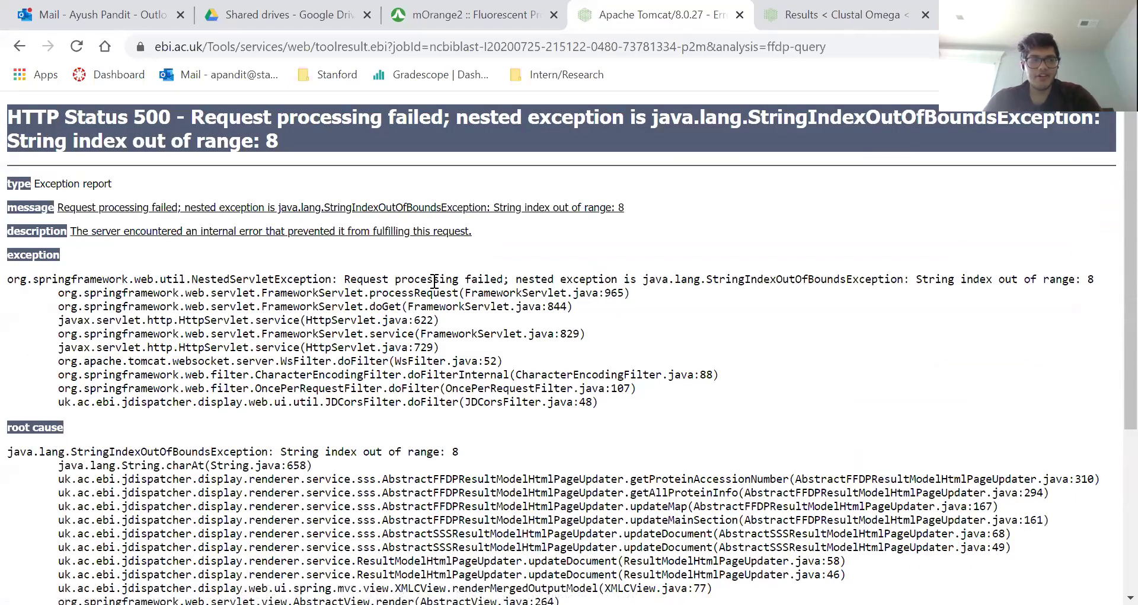
- Return to the BLAST results and retry opening the Functional Predictions
{"action": "left_click", "coordinate": [19, 47]}
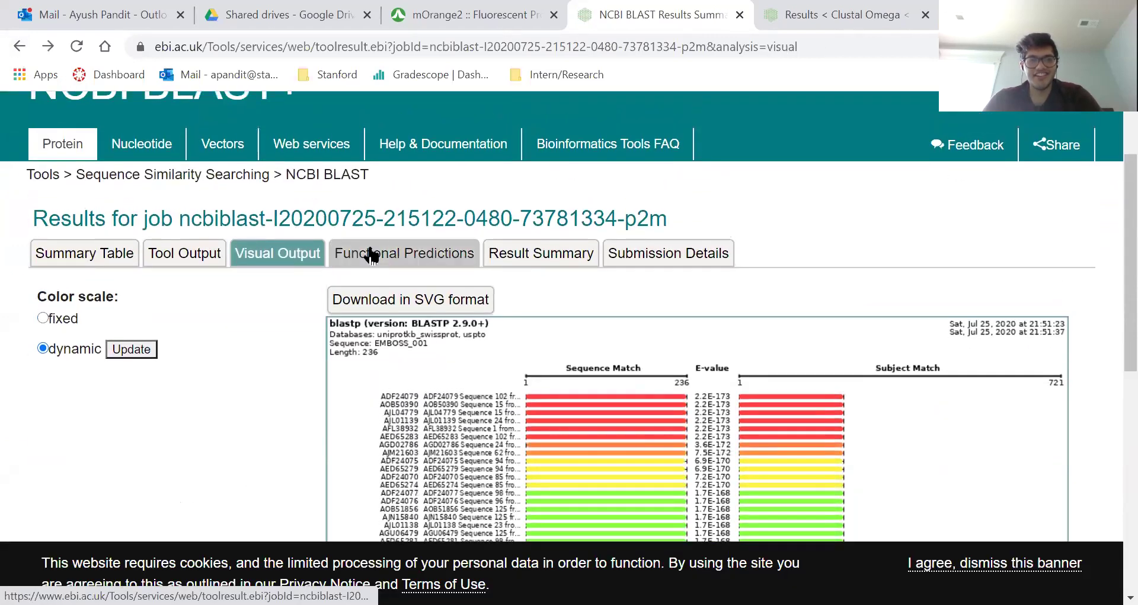
{"action": "left_click", "coordinate": [370, 255]}
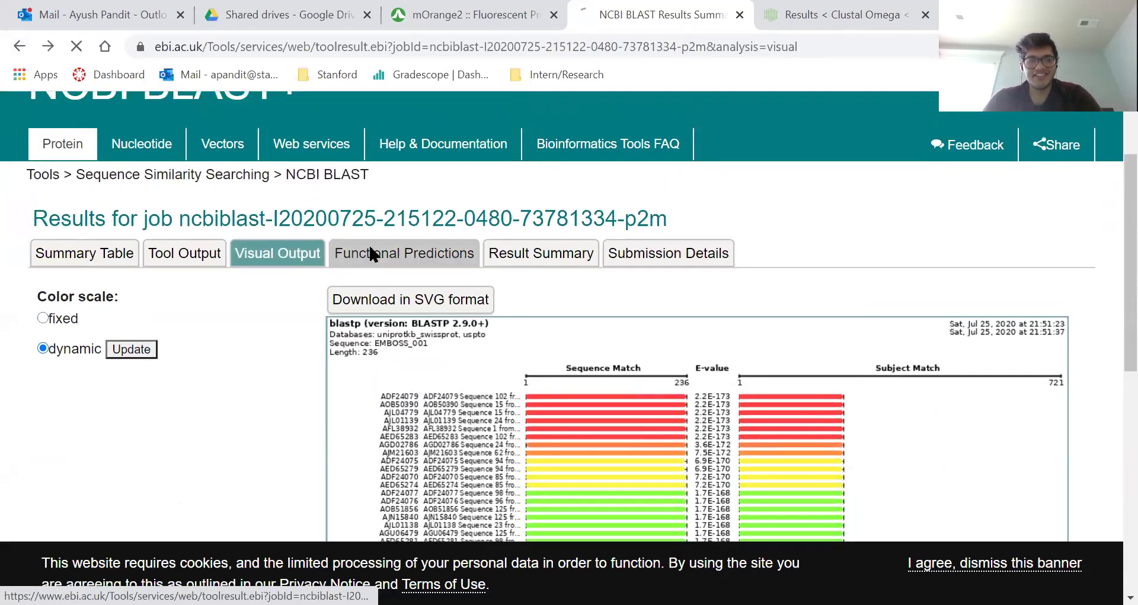
{"action": "left_click", "coordinate": [16, 48]}
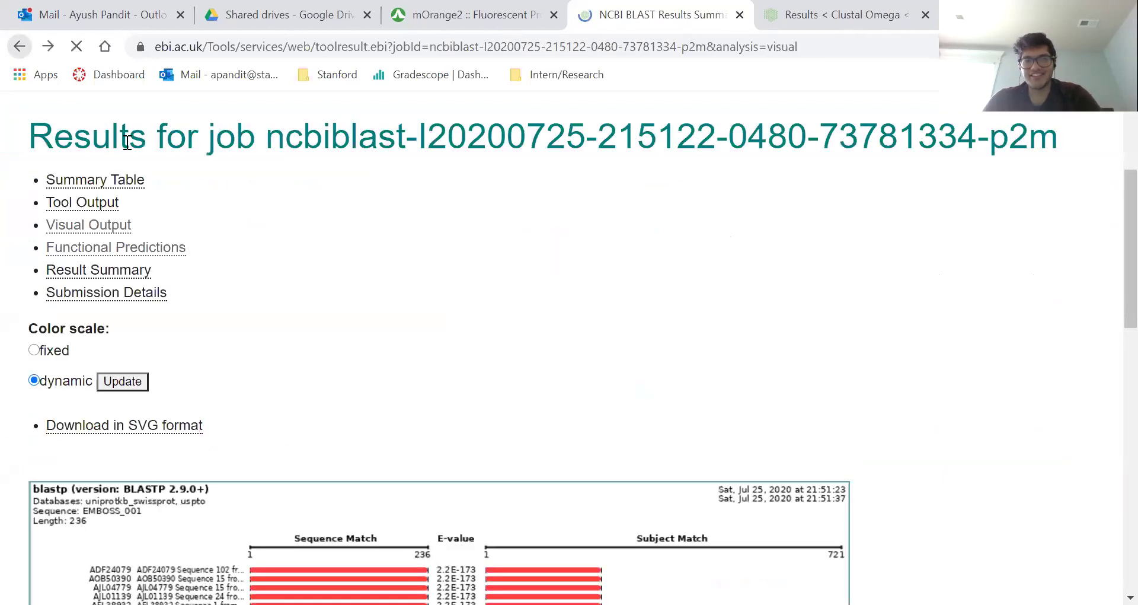
- Open the Result Summary of the BLAST job and look through the list of output files by format
{"action": "left_click", "coordinate": [522, 172]}
{"action": "scroll", "coordinate": [394, 272], "scroll_direction": "down", "scroll_amount": 4}
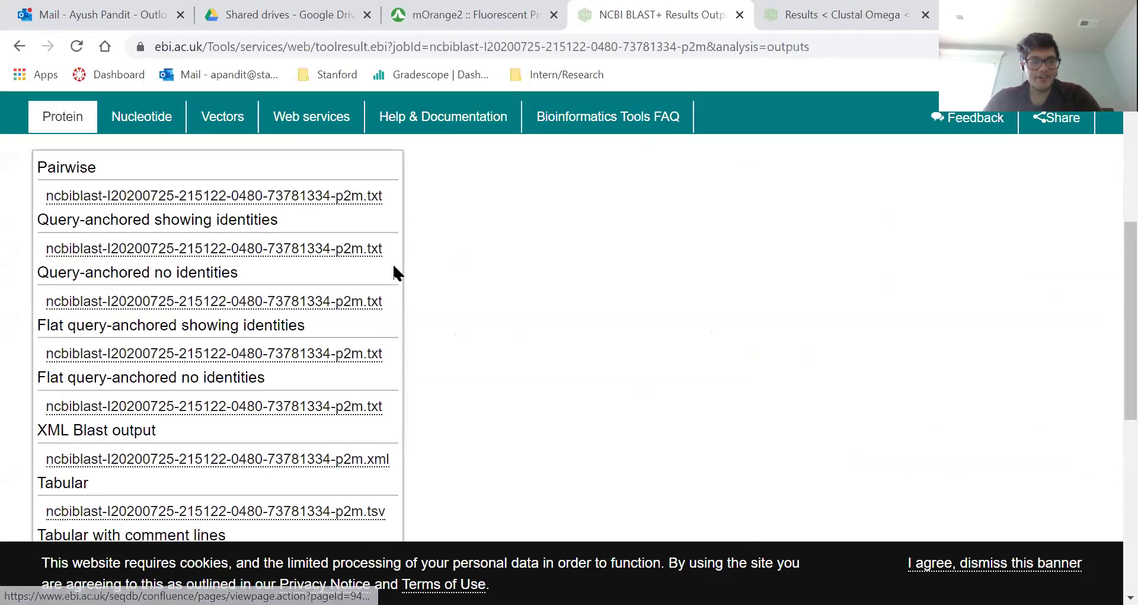
{"action": "scroll", "coordinate": [393, 267], "scroll_direction": "down", "scroll_amount": 5}
{"action": "scroll", "coordinate": [394, 267], "scroll_direction": "up", "scroll_amount": 5}
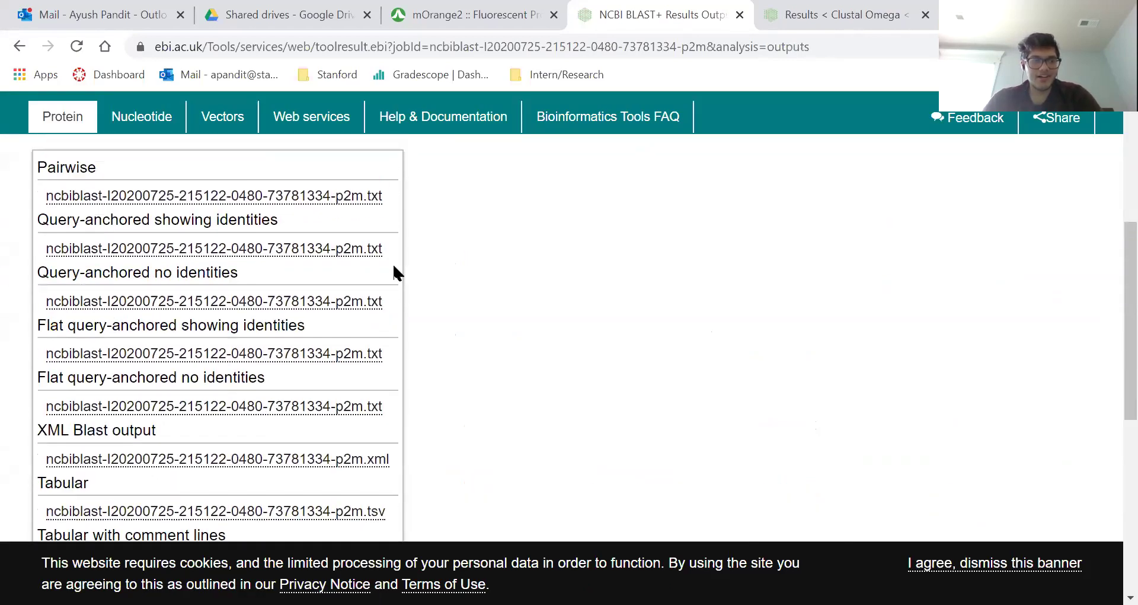
{"action": "scroll", "coordinate": [392, 262], "scroll_direction": "up", "scroll_amount": 3}
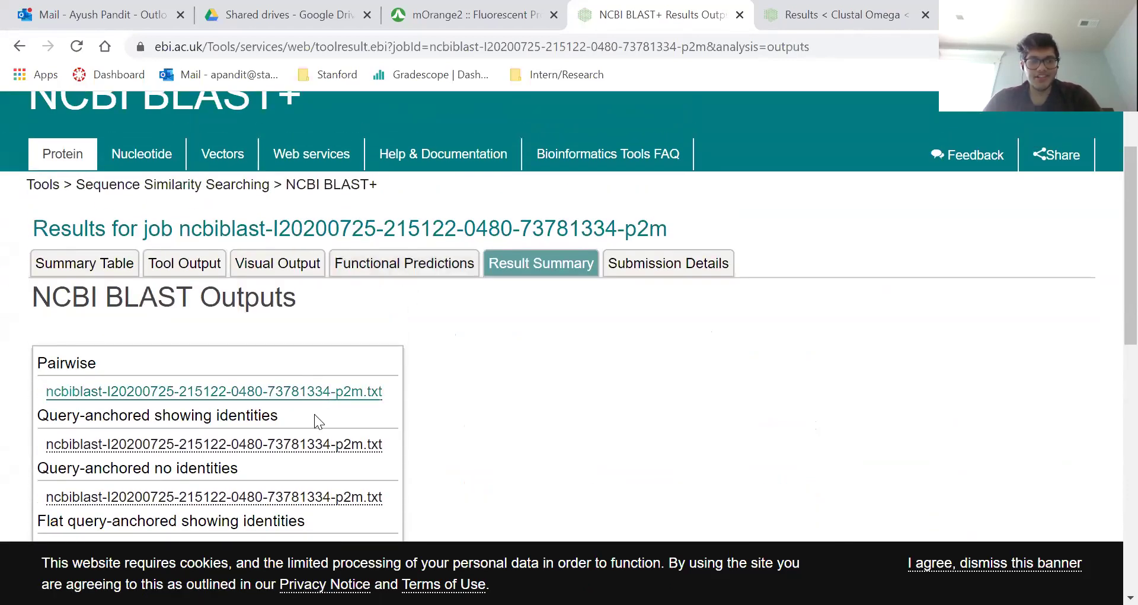
- Reopen the Summary Table of the BLAST job and look over the top hits
{"action": "left_click", "coordinate": [122, 274]}
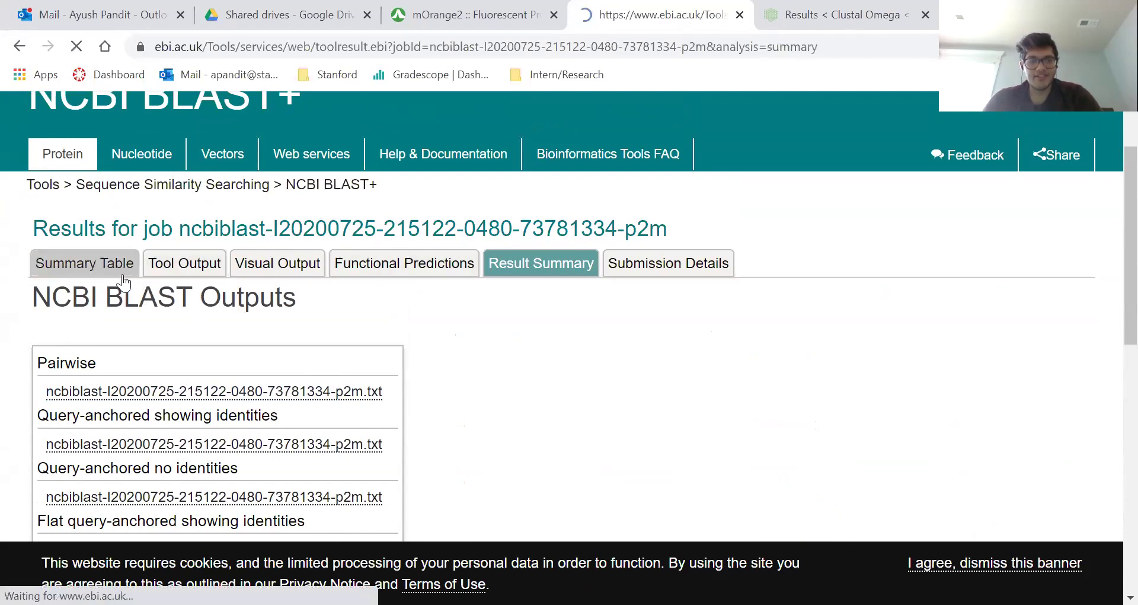
{"action": "scroll", "coordinate": [267, 350], "scroll_direction": "down", "scroll_amount": 5}
{"action": "scroll", "coordinate": [264, 350], "scroll_direction": "up", "scroll_amount": 3}
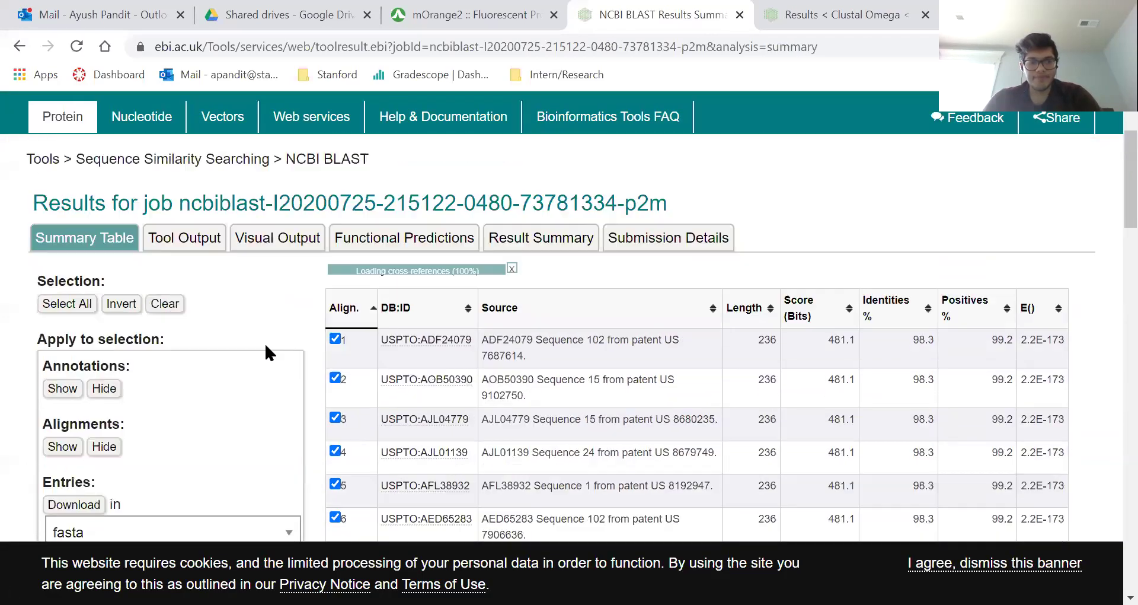
{"action": "scroll", "coordinate": [264, 341], "scroll_direction": "up", "scroll_amount": 2}
- Switch to the Clustal Omega results and examine the alignment of the six USPTO sequences with its conservation marks
{"action": "left_click", "coordinate": [771, 13]}
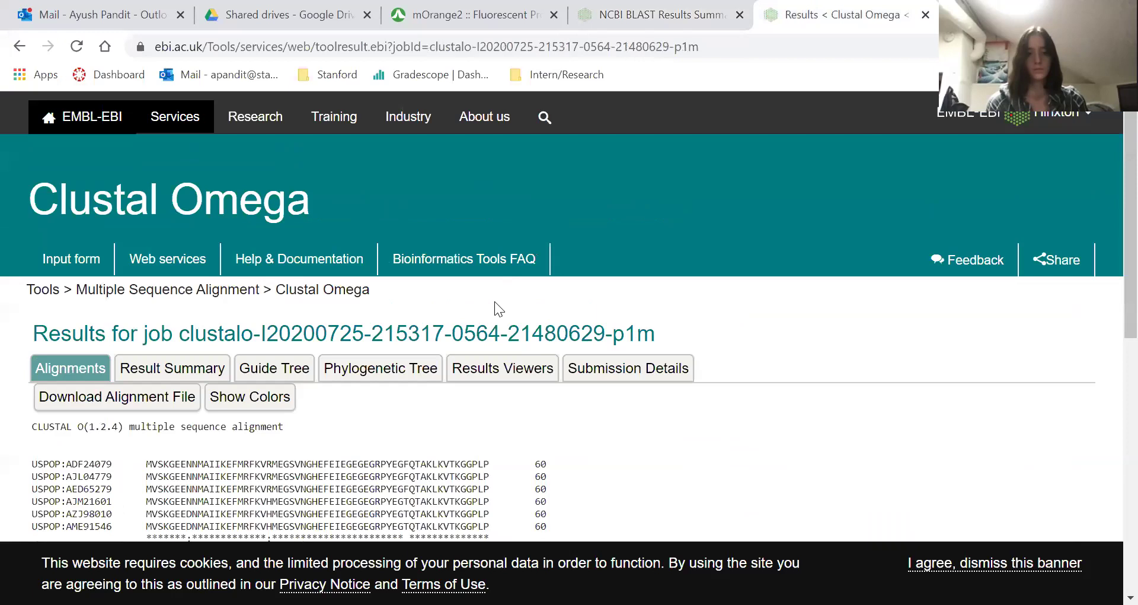
{"action": "scroll", "coordinate": [365, 450], "scroll_direction": "down", "scroll_amount": 1}
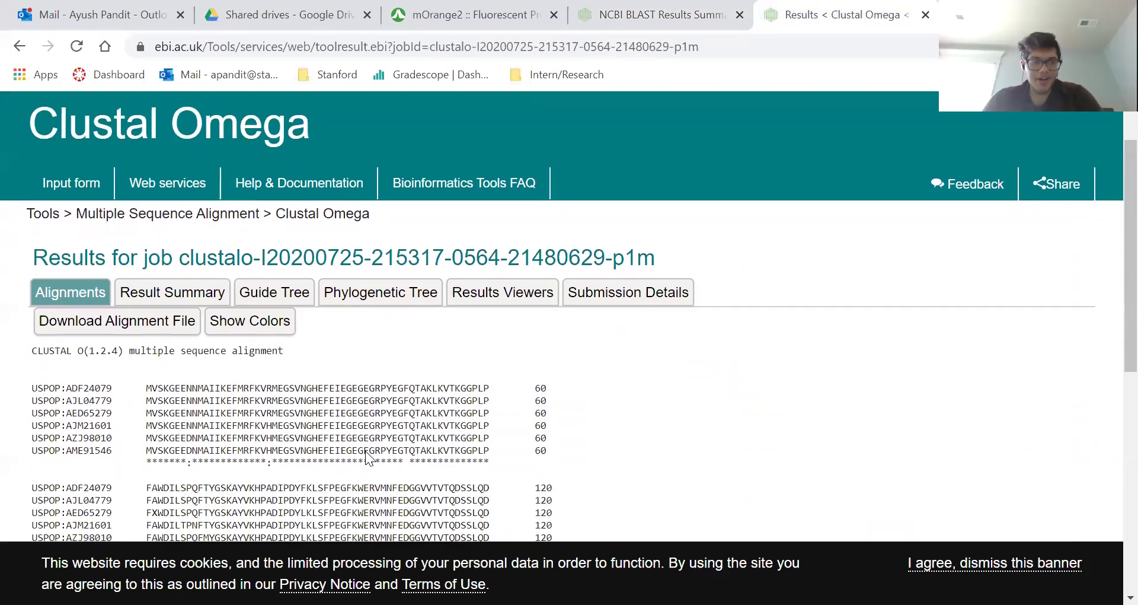
{"action": "scroll", "coordinate": [365, 450], "scroll_direction": "down", "scroll_amount": 1}
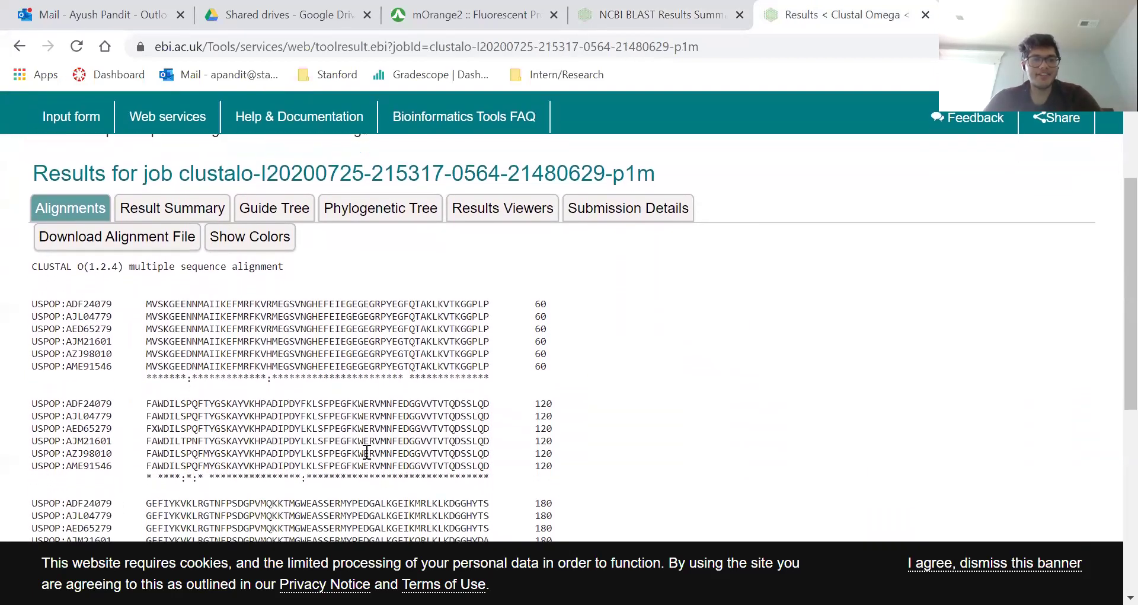
{"action": "scroll", "coordinate": [367, 452], "scroll_direction": "down", "scroll_amount": 2}
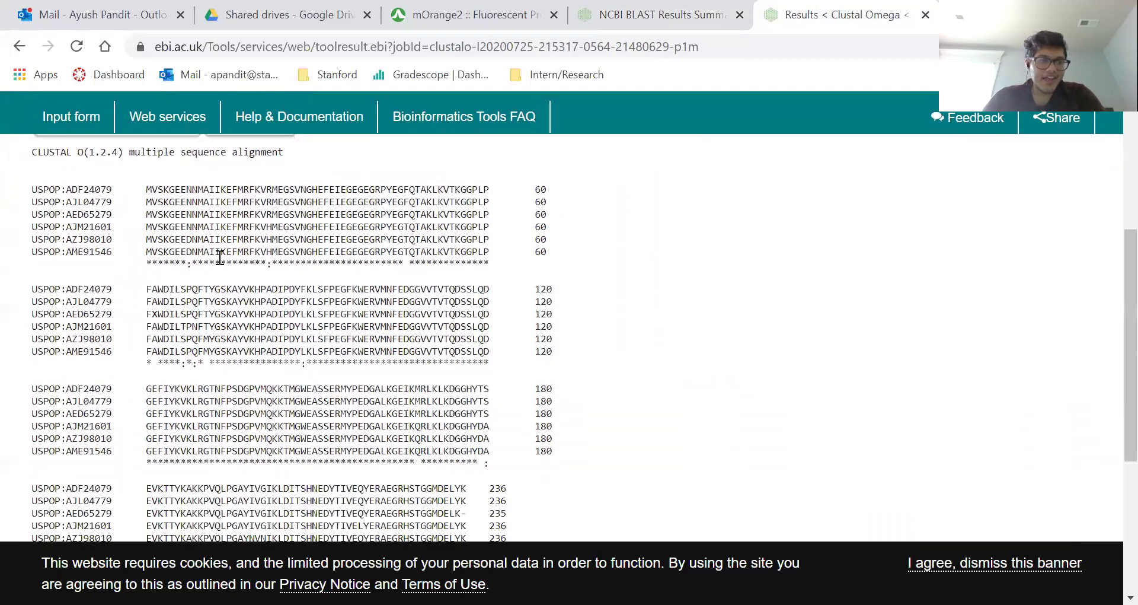
{"action": "scroll", "coordinate": [182, 225], "scroll_direction": "up", "scroll_amount": 1}
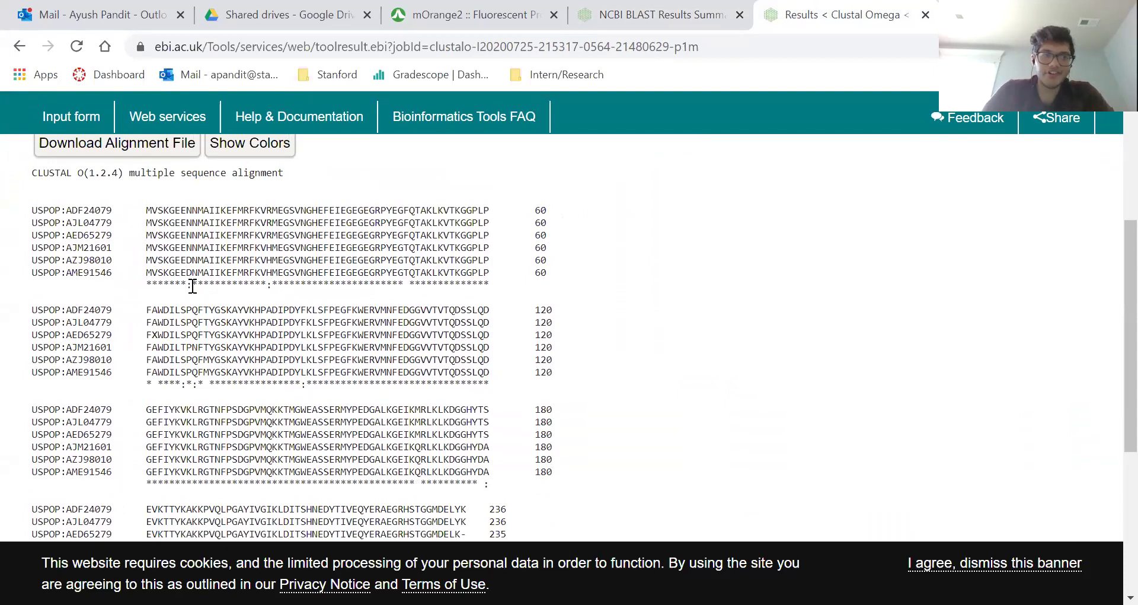
- Show the residue colours in the Clustal Omega alignment
{"action": "scroll", "coordinate": [193, 285], "scroll_direction": "up", "scroll_amount": 2, "text": "ctrl"}
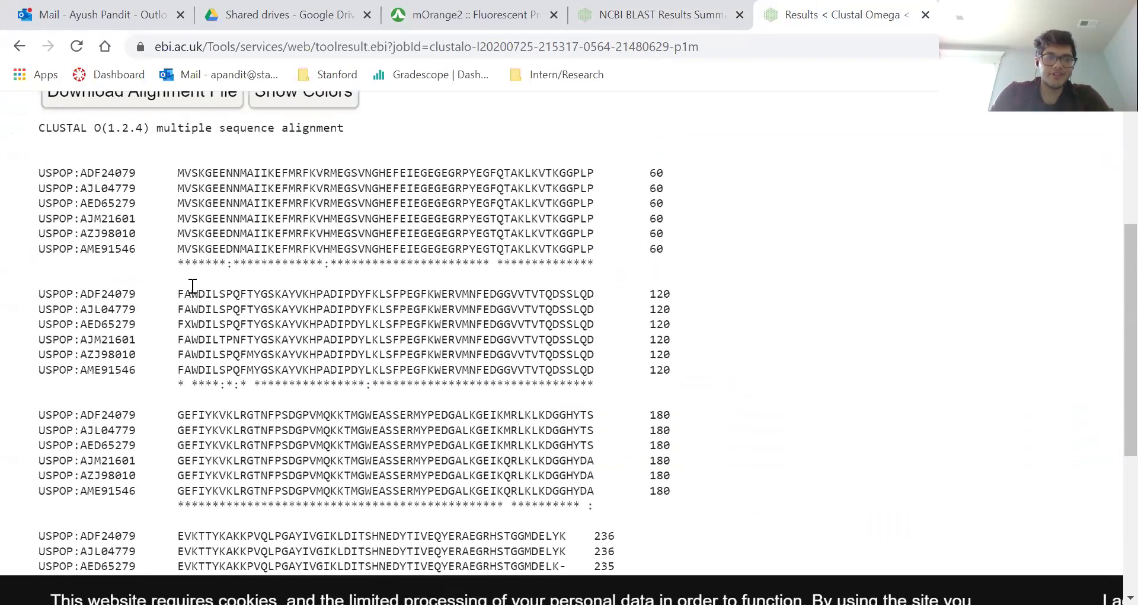
{"action": "scroll", "coordinate": [193, 286], "scroll_direction": "down", "scroll_amount": 2, "text": "ctrl"}
{"action": "left_click", "coordinate": [304, 186]}
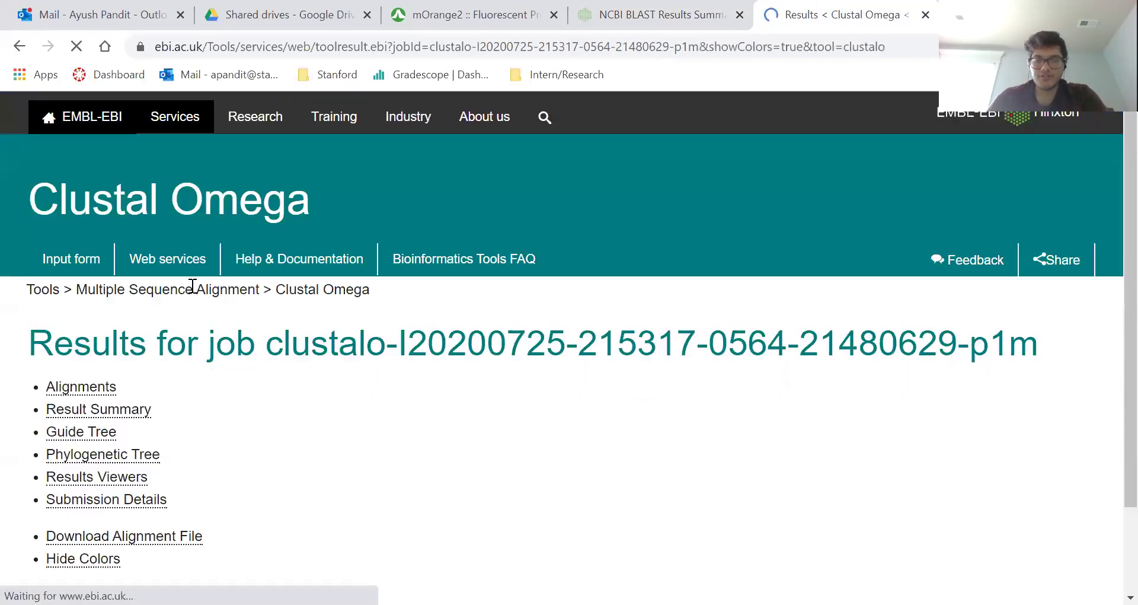
{"action": "scroll", "coordinate": [191, 288], "scroll_direction": "down", "scroll_amount": 3}
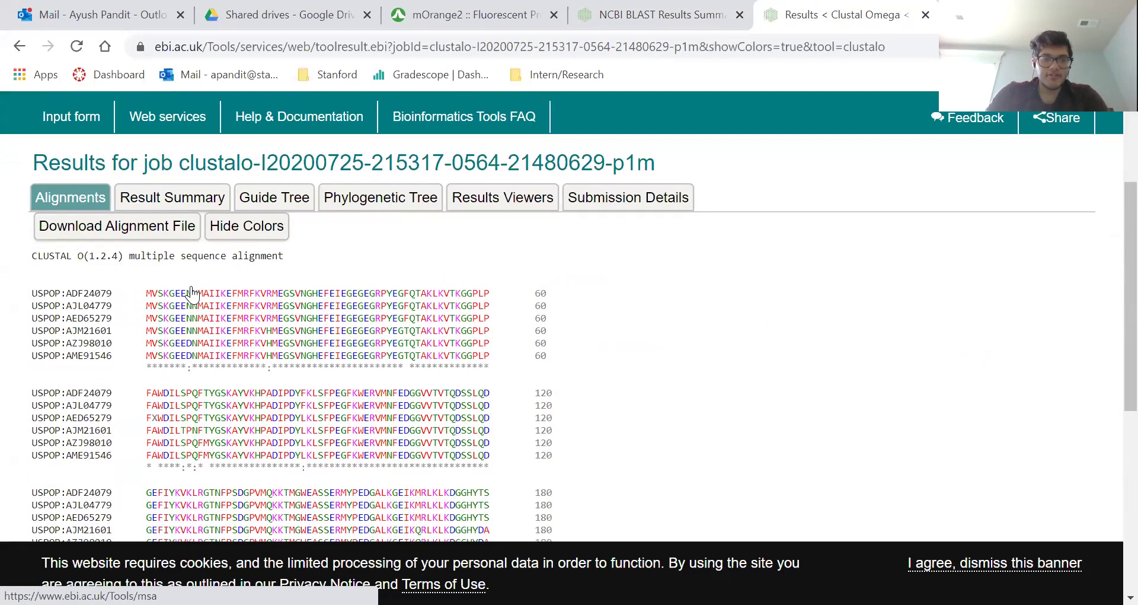
- Examine the first mismatched column of the coloured alignment, highlighting the D residues in AME91546 and AZJ98010
{"action": "scroll", "coordinate": [192, 294], "scroll_direction": "up", "scroll_amount": 4, "text": "ctrl"}
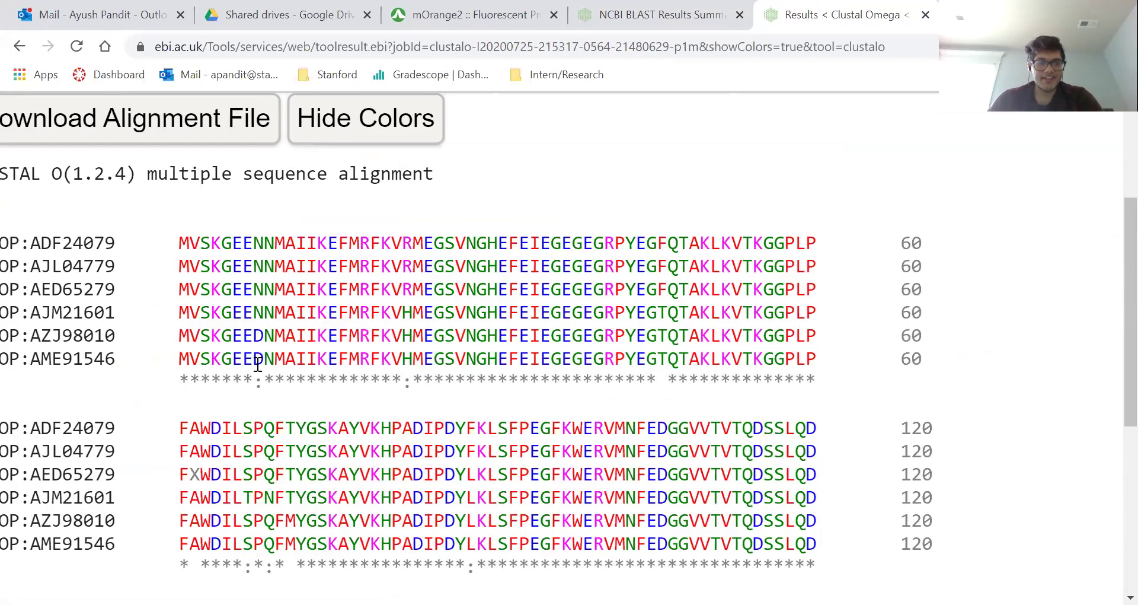
{"action": "left_click_drag", "start_coordinate": [254, 359], "coordinate": [255, 333]}
{"action": "left_click", "coordinate": [184, 327]}
{"action": "scroll", "coordinate": [184, 328], "scroll_direction": "left", "scroll_amount": 1}
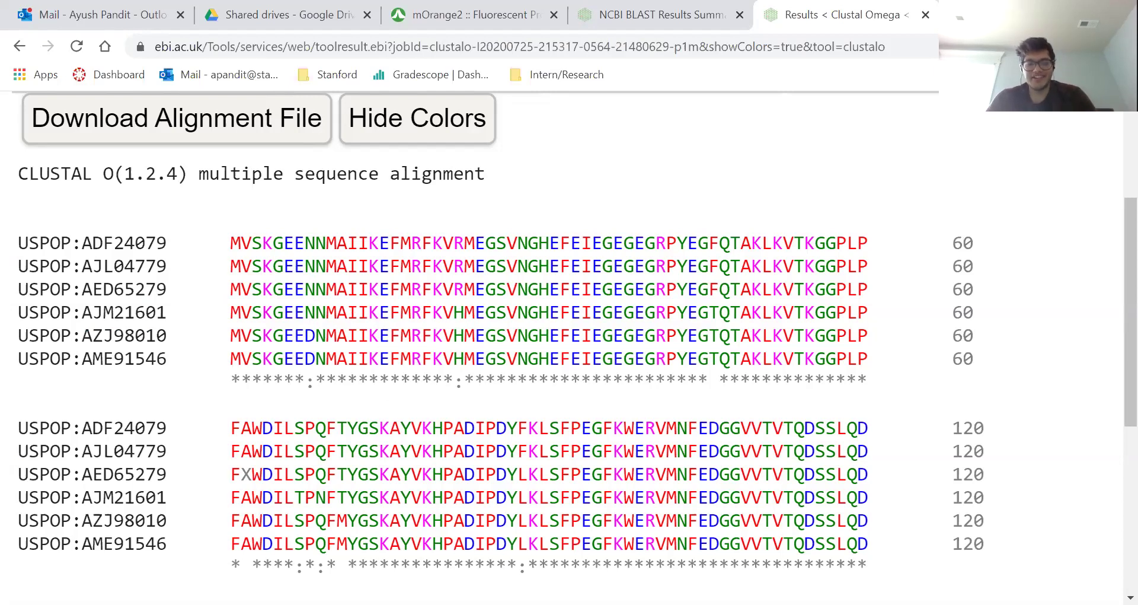
- Search Google Images for "asparagine amino acid" in a new browser tab
{"action": "key", "text": "ctrl+t"}
{"action": "type", "text": "asparagine am"}
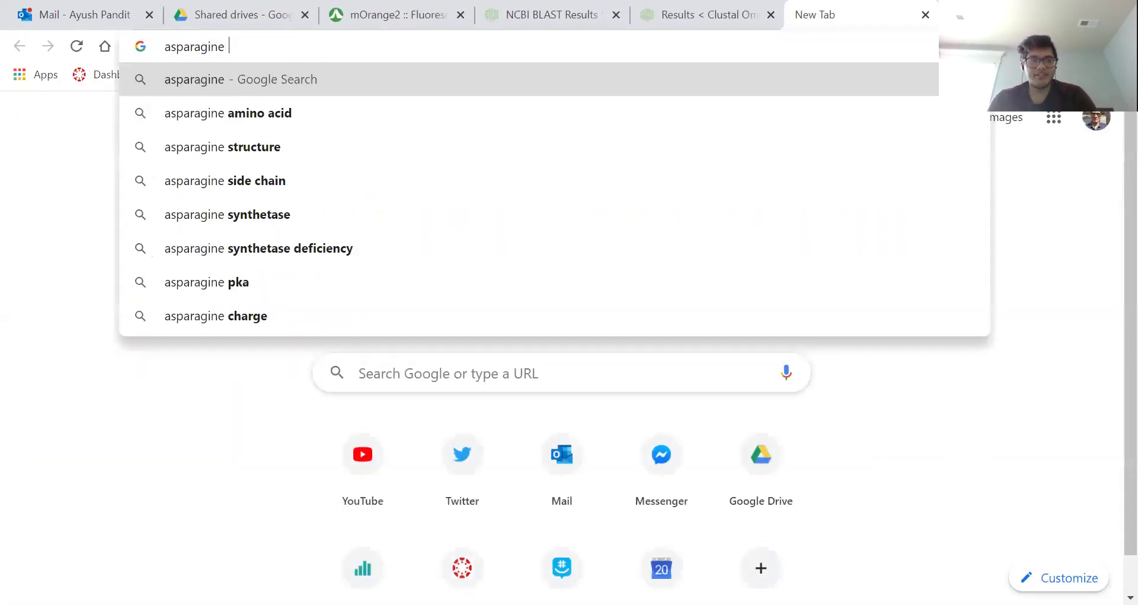
{"action": "type", "text": "ino acid"}
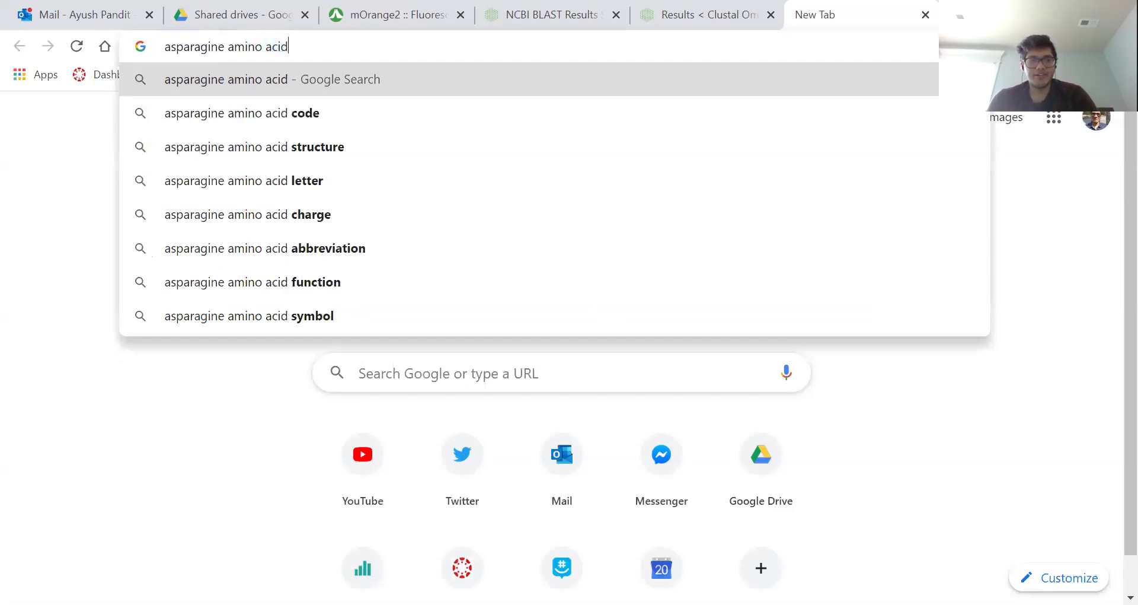
{"action": "key", "text": "Return"}
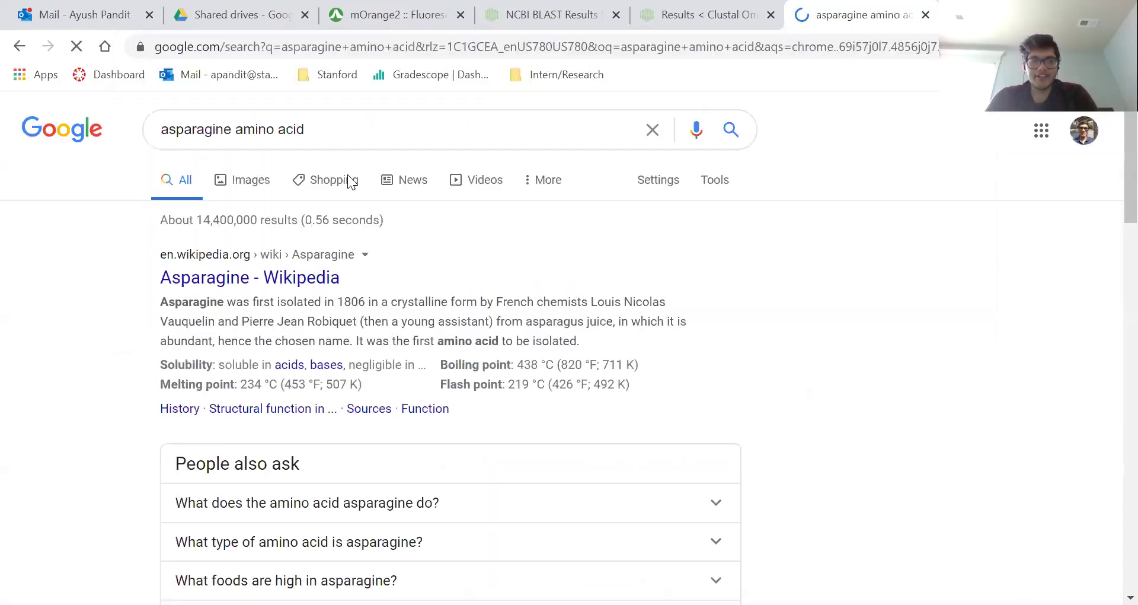
{"action": "left_click", "coordinate": [225, 187]}
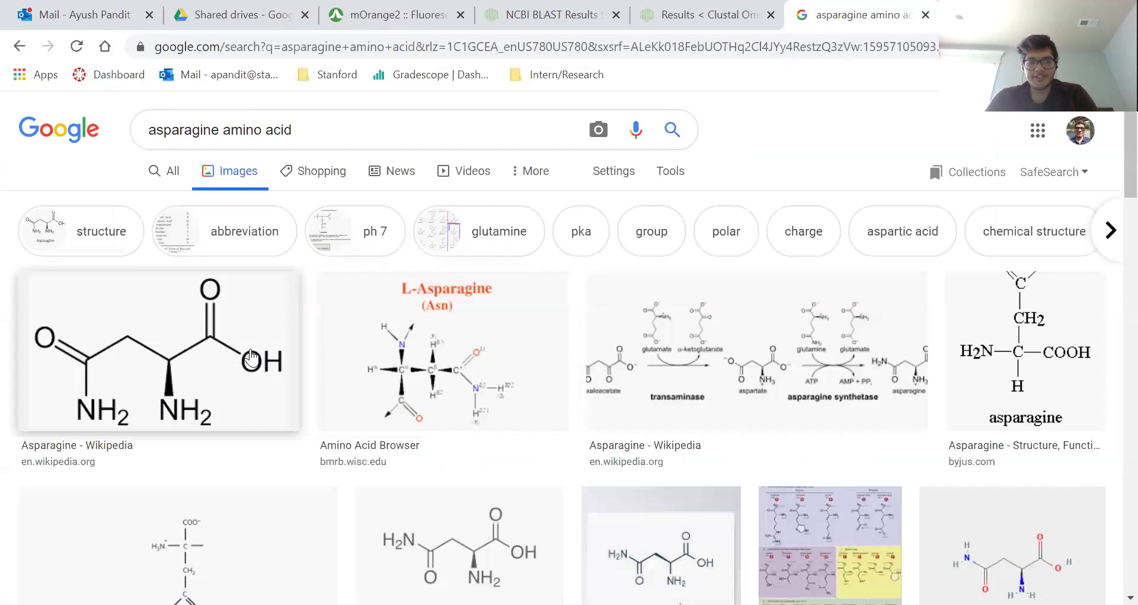
- Preview the Wikipedia asparagine structure and the big.icp.ucl.ac.be amino acid chart in the image results
{"action": "left_click", "coordinate": [252, 359]}
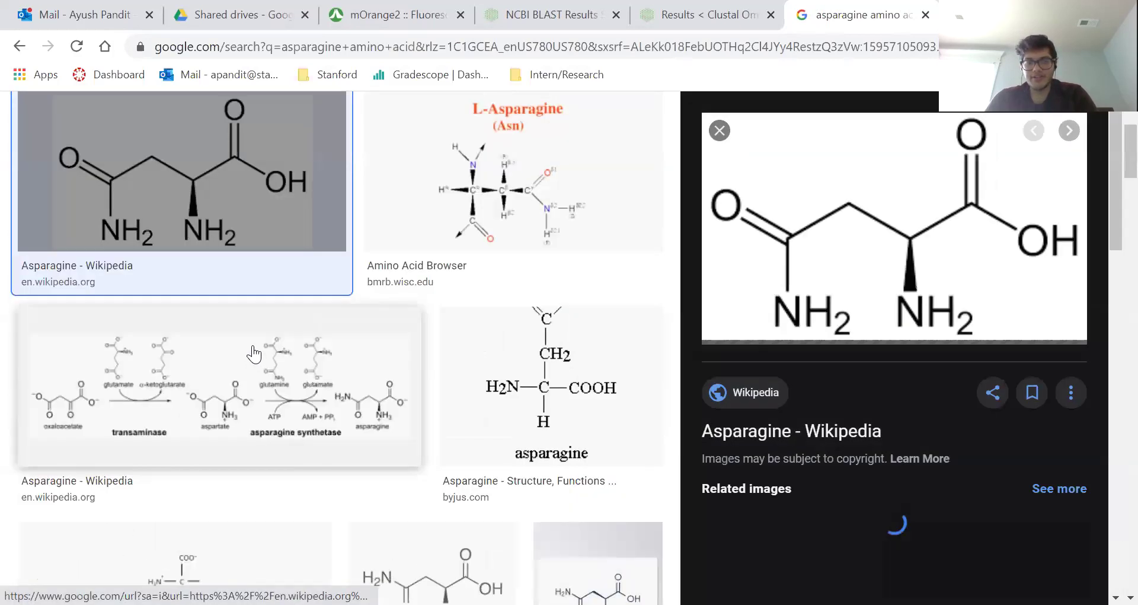
{"action": "scroll", "coordinate": [472, 326], "scroll_direction": "down", "scroll_amount": 10}
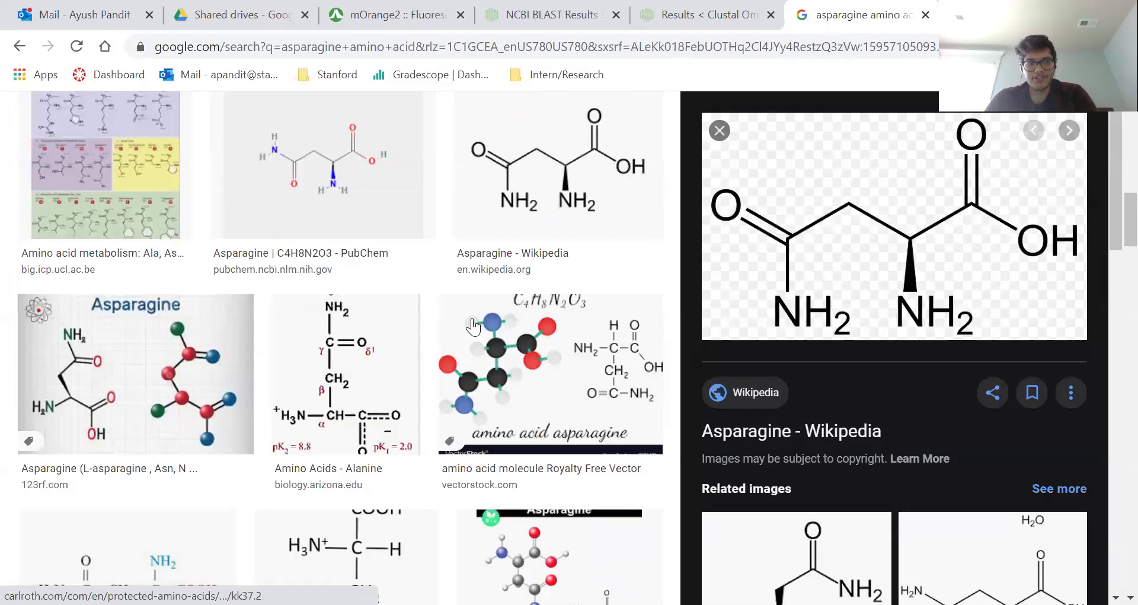
{"action": "left_click", "coordinate": [135, 301]}
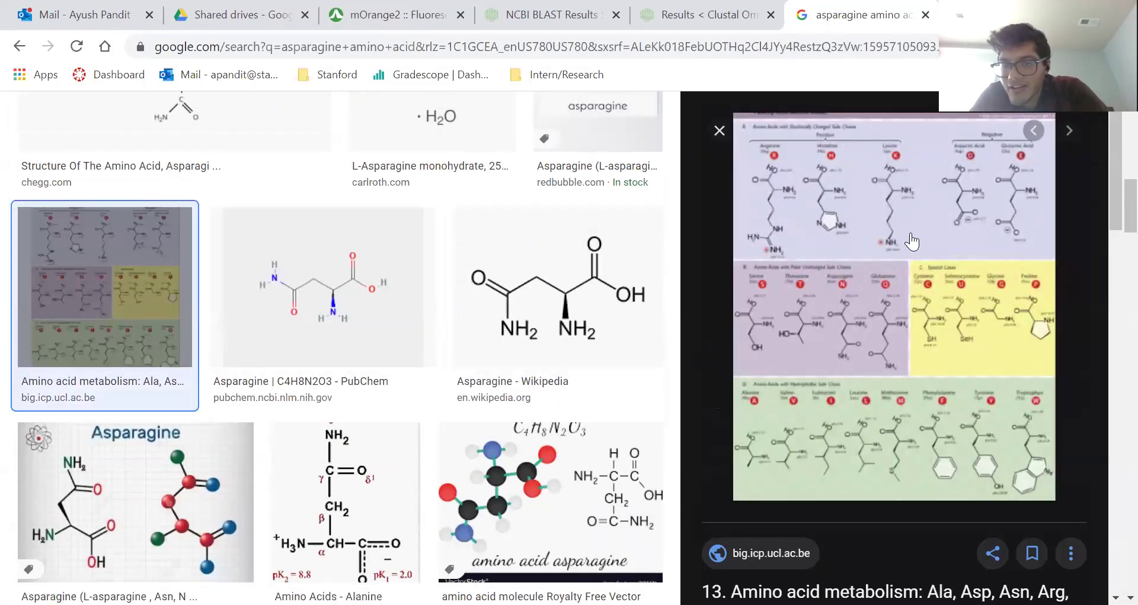
{"action": "scroll", "coordinate": [543, 263], "scroll_direction": "up", "scroll_amount": 10}
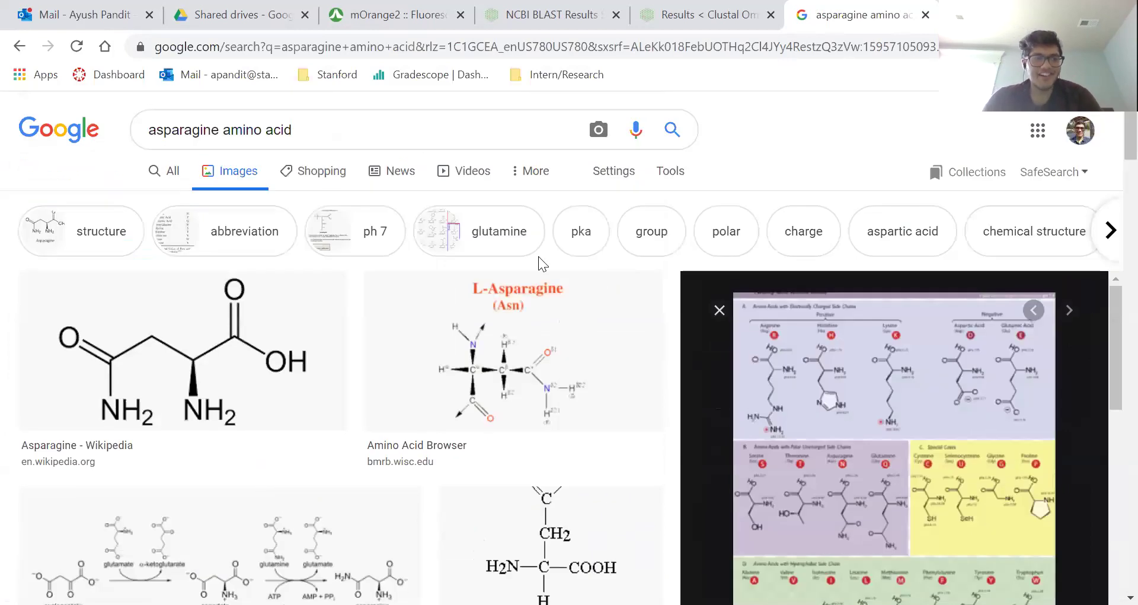
- Replace the image search with "amino acid chart"
{"action": "triple_click", "coordinate": [147, 129]}
{"action": "type", "text": "amino "}
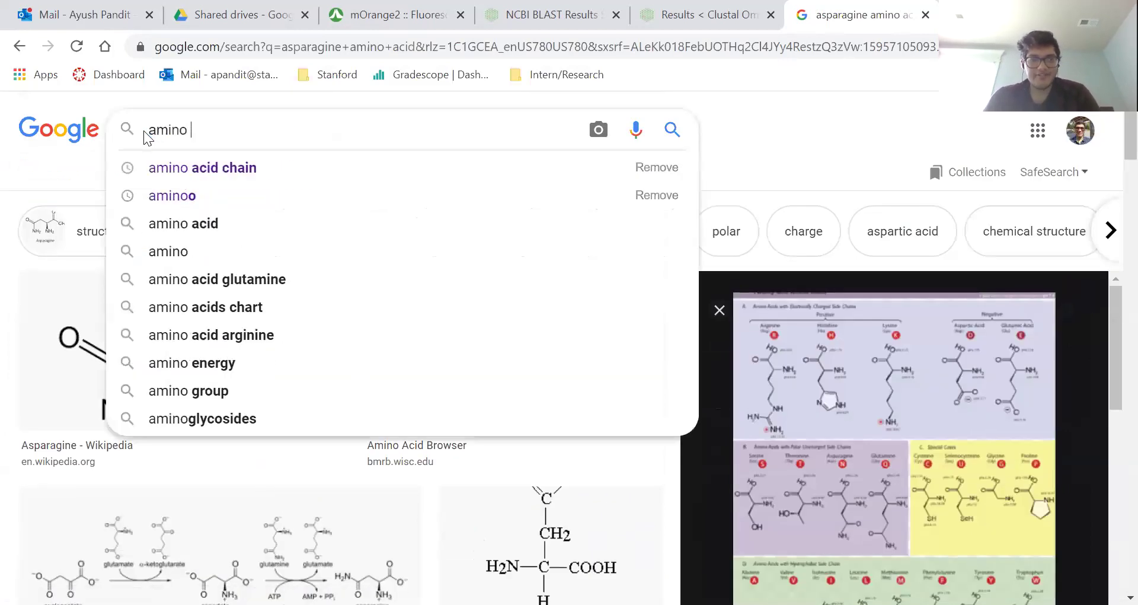
{"action": "type", "text": "acid chart"}
{"action": "key", "text": "Return"}
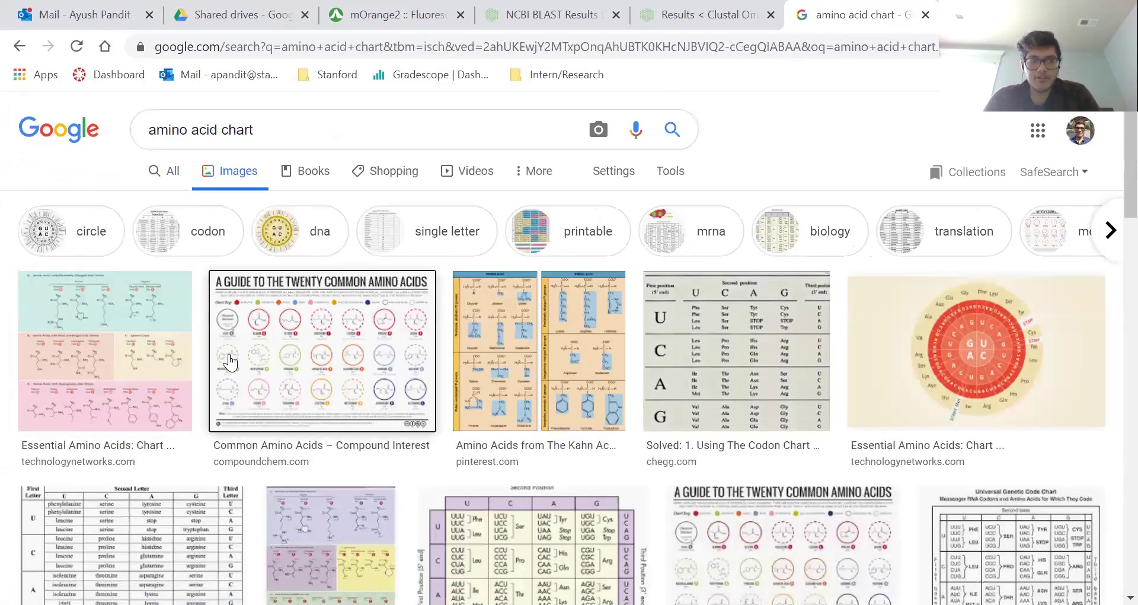
- Open the Compound Interest guide to the twenty common amino acids as a full-size image in a new tab
{"action": "left_click", "coordinate": [231, 361]}
{"action": "right_click", "coordinate": [835, 189]}
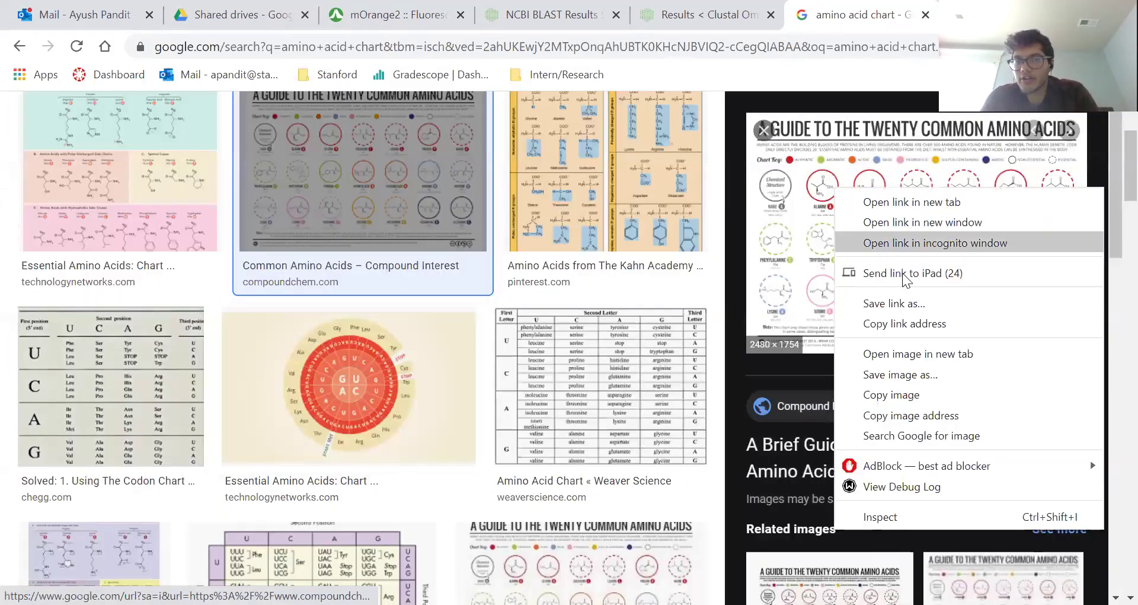
{"action": "left_click", "coordinate": [920, 355]}
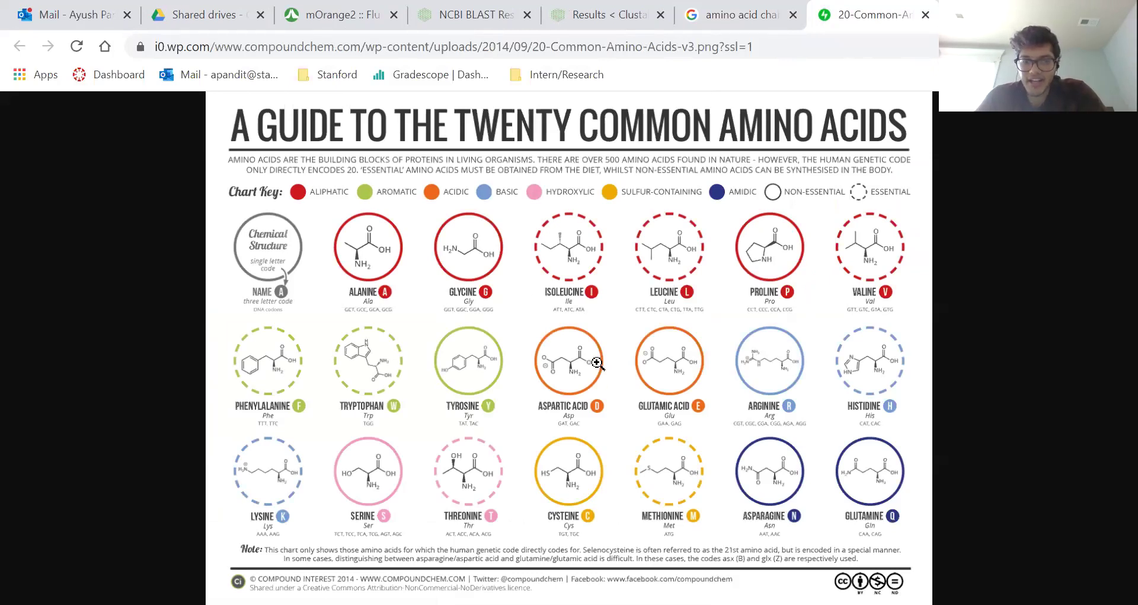
- Compare the structures of aspartic acid (D) and asparagine (N) close up in the amino acid chart
{"action": "left_click", "coordinate": [605, 408]}
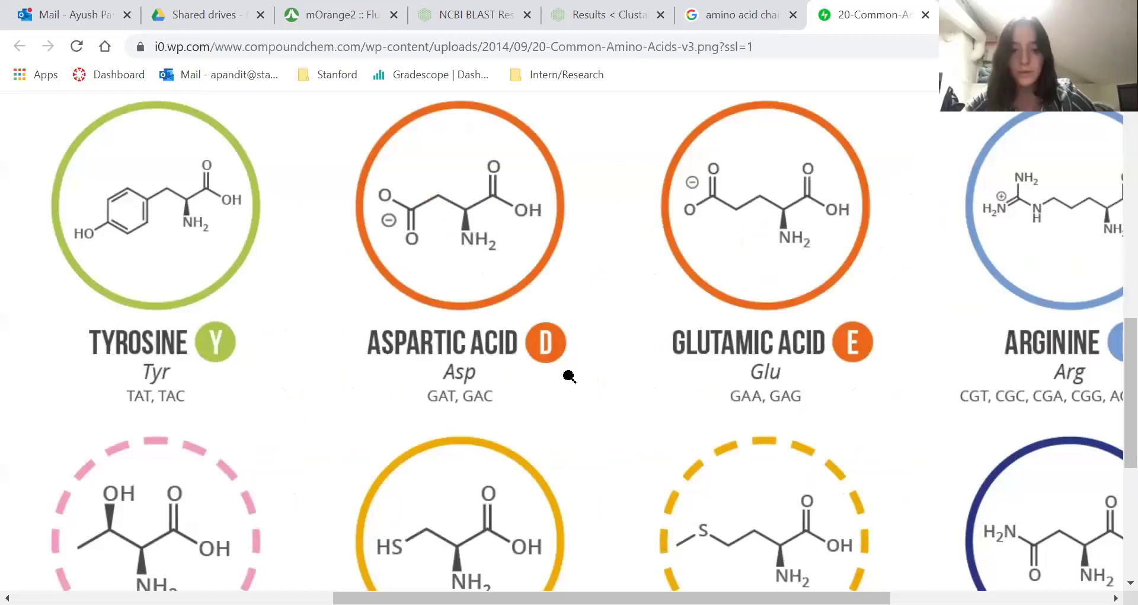
{"action": "scroll", "coordinate": [449, 271], "scroll_direction": "up", "scroll_amount": 1}
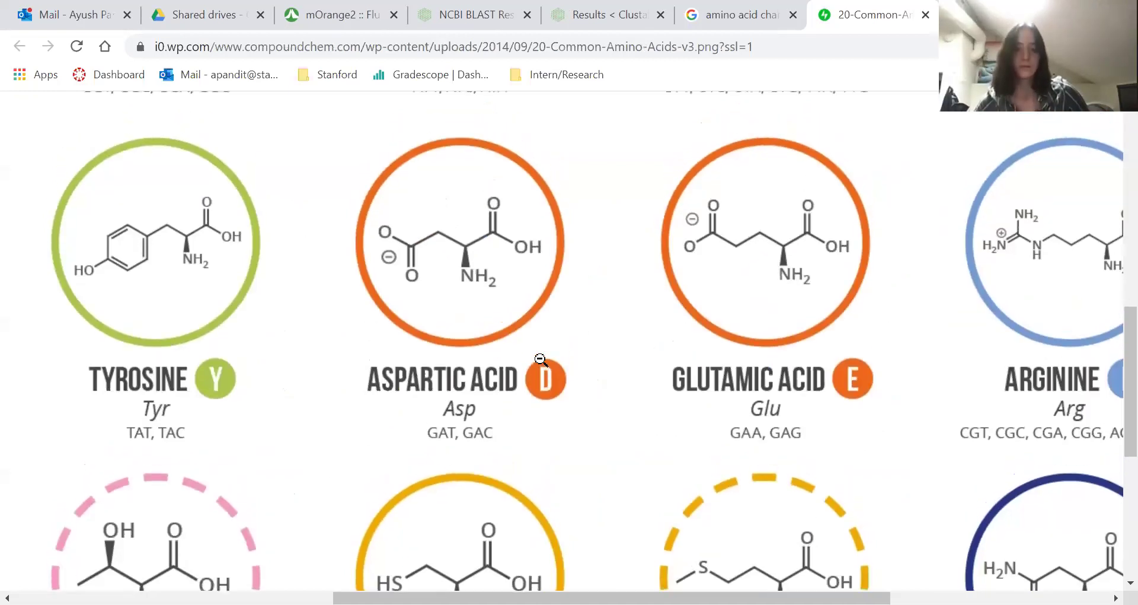
{"action": "left_click", "coordinate": [394, 266]}
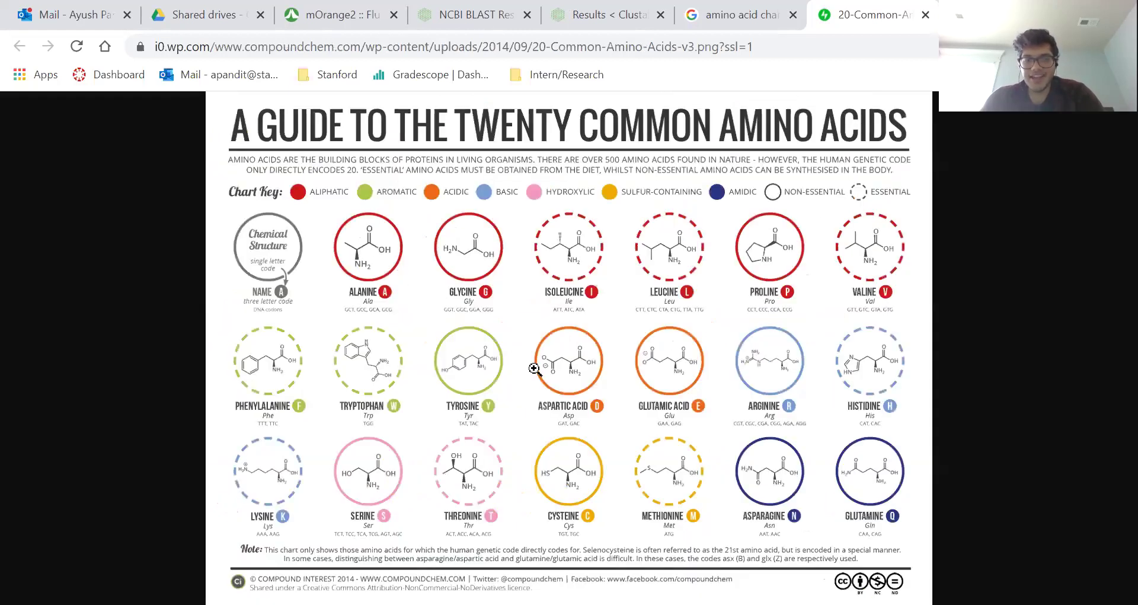
{"action": "left_click", "coordinate": [774, 486]}
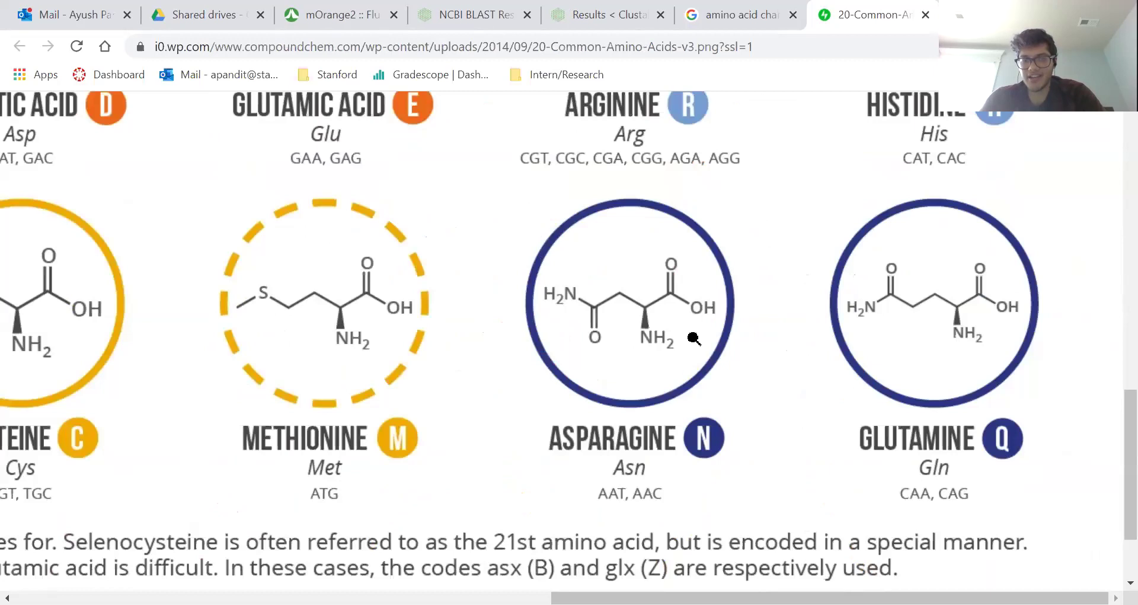
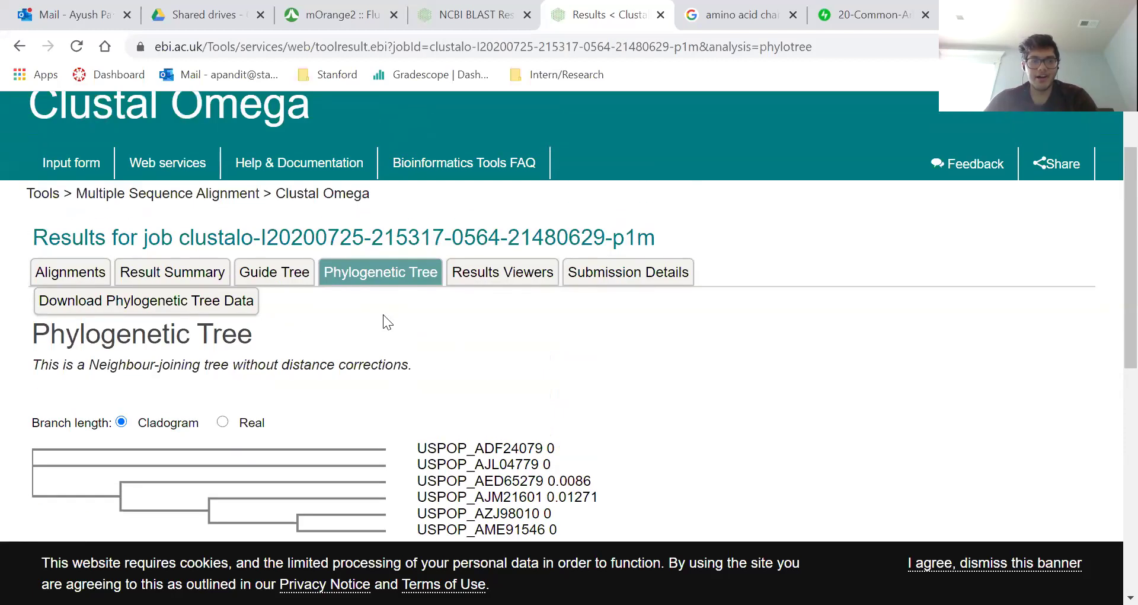
- Examine the guide tree and its phylogram in the Clustal Omega results, and return to the sequence alignments
{"action": "left_click", "coordinate": [298, 280]}
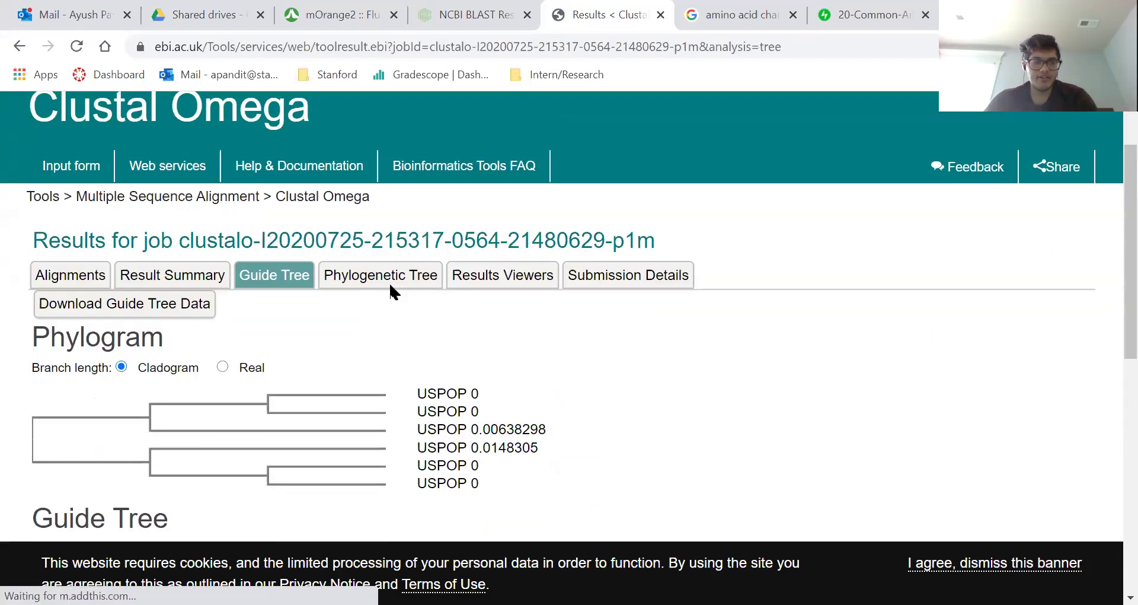
{"action": "scroll", "coordinate": [389, 284], "scroll_direction": "down", "scroll_amount": 3}
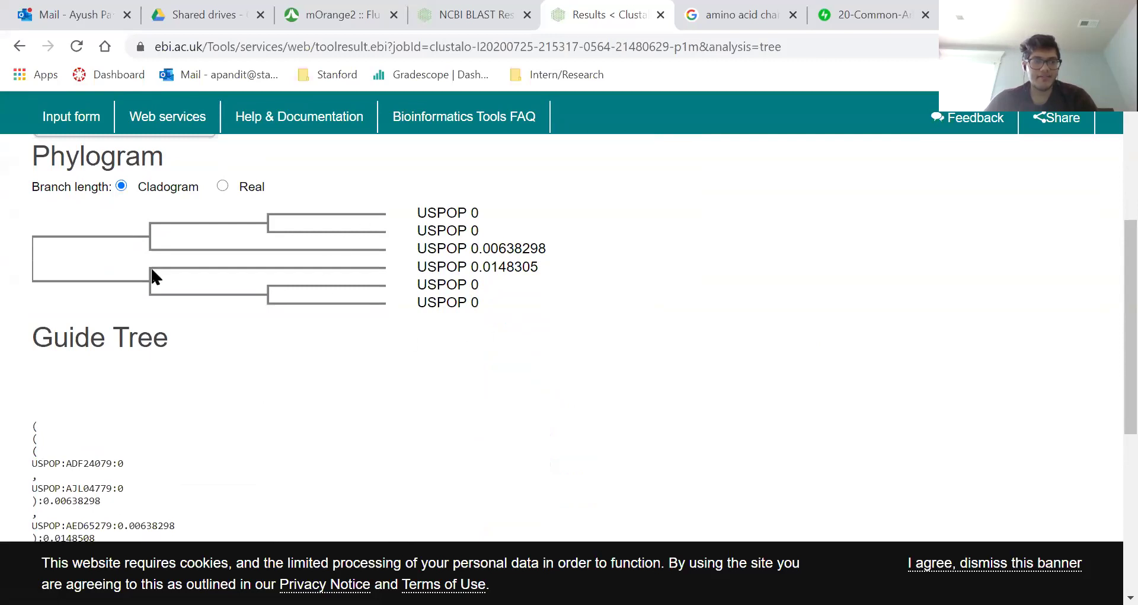
{"action": "scroll", "coordinate": [151, 276], "scroll_direction": "down", "scroll_amount": 3}
{"action": "scroll", "coordinate": [151, 276], "scroll_direction": "up", "scroll_amount": 4}
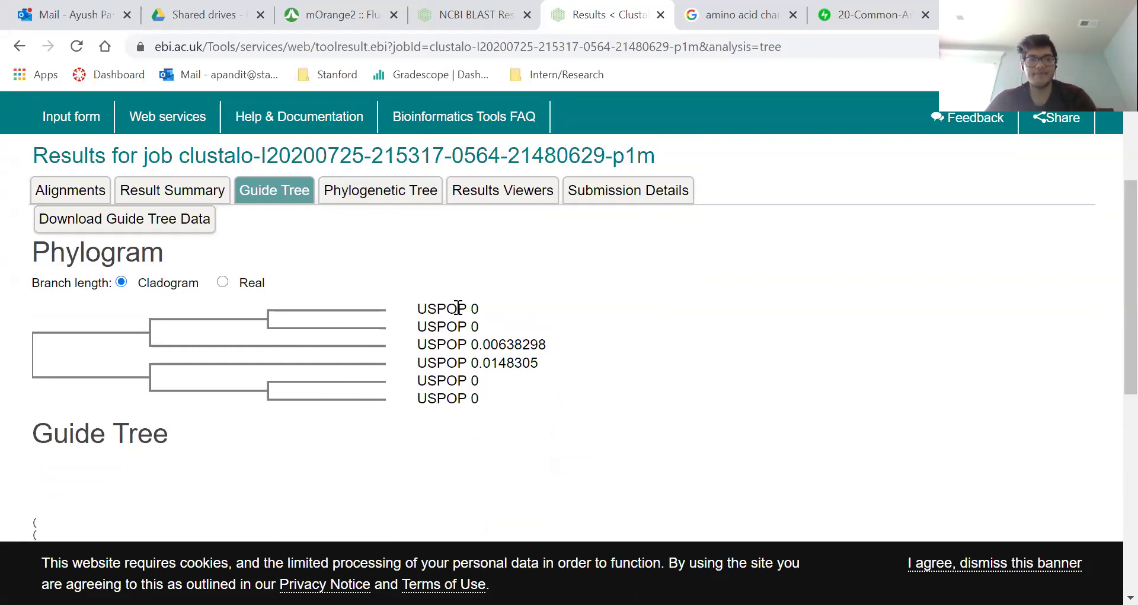
{"action": "left_click", "coordinate": [125, 197]}
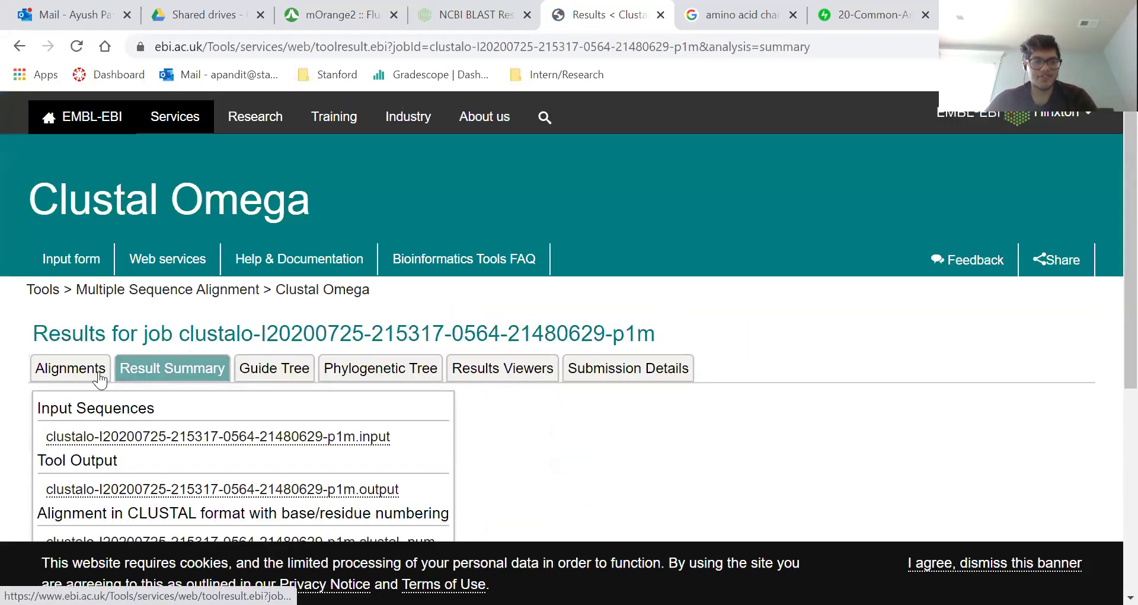
{"action": "left_click", "coordinate": [96, 373]}
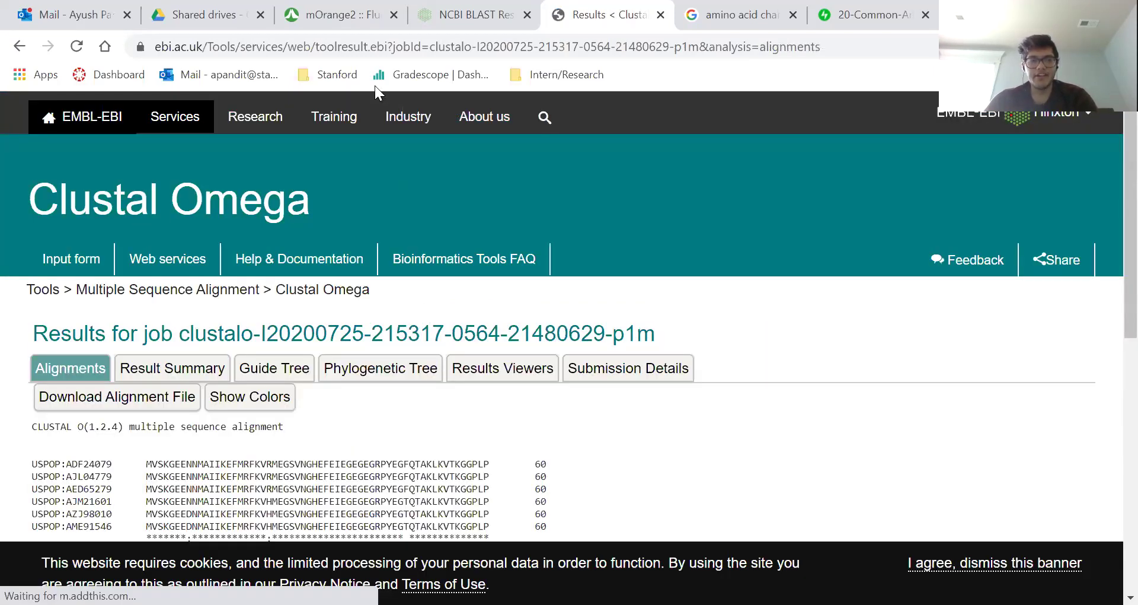
- Review the mOrange2 page on FPbase, covering its lineage, spectra, attributes, photostability and sequence
{"action": "left_click", "coordinate": [338, 4]}
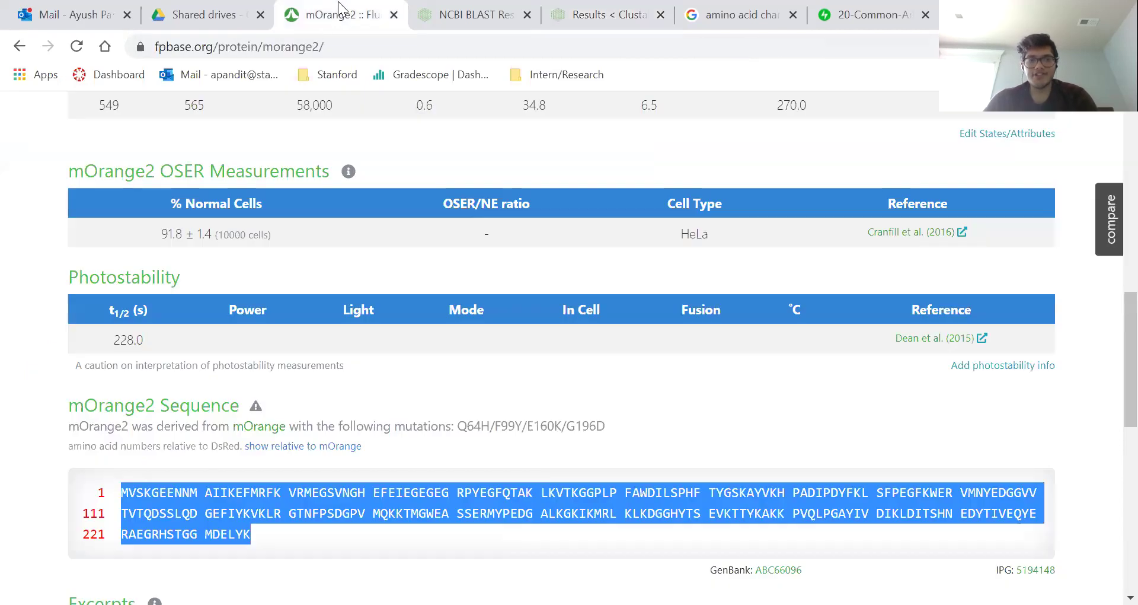
{"action": "left_click", "coordinate": [368, 430]}
{"action": "scroll", "coordinate": [371, 427], "scroll_direction": "down", "scroll_amount": 2}
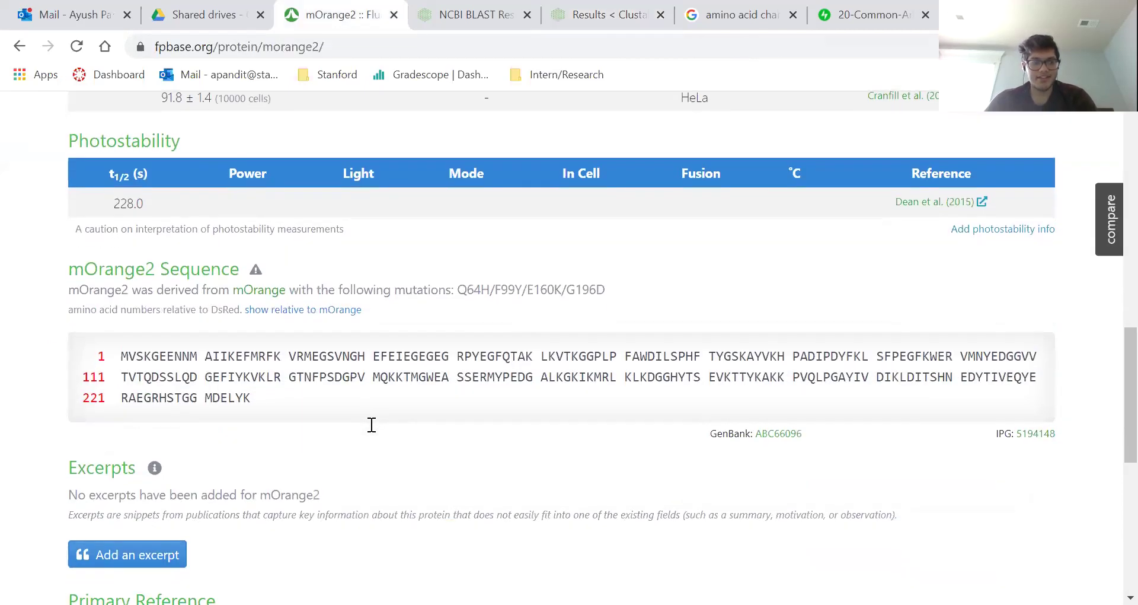
{"action": "scroll", "coordinate": [372, 424], "scroll_direction": "down", "scroll_amount": 5}
{"action": "scroll", "coordinate": [371, 425], "scroll_direction": "up", "scroll_amount": 15}
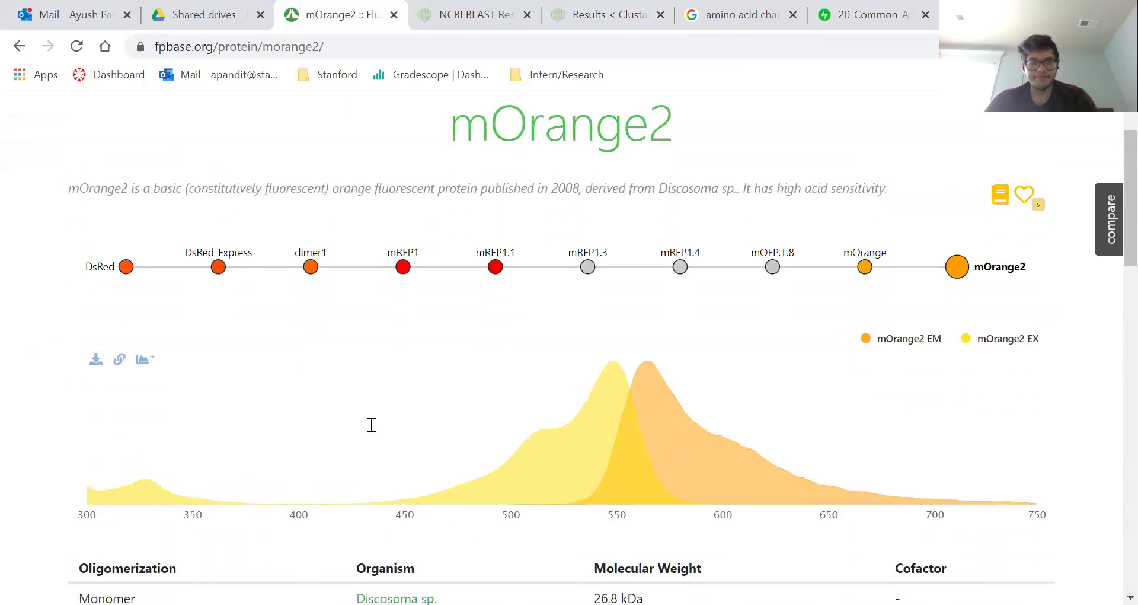
{"action": "scroll", "coordinate": [371, 424], "scroll_direction": "up", "scroll_amount": 2}
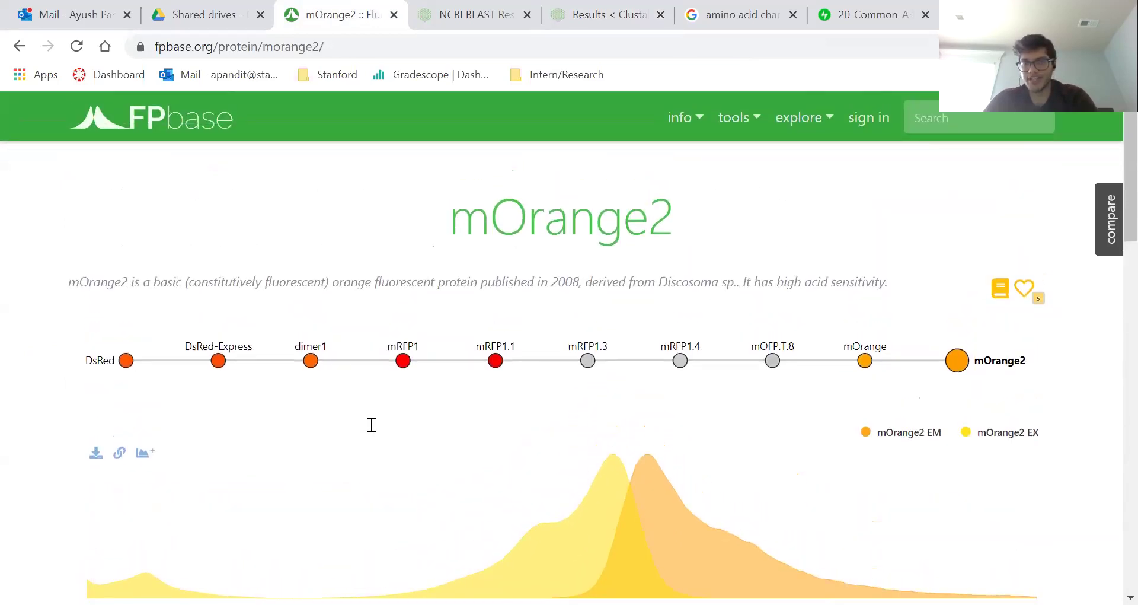
{"action": "scroll", "coordinate": [371, 433], "scroll_direction": "down", "scroll_amount": 6}
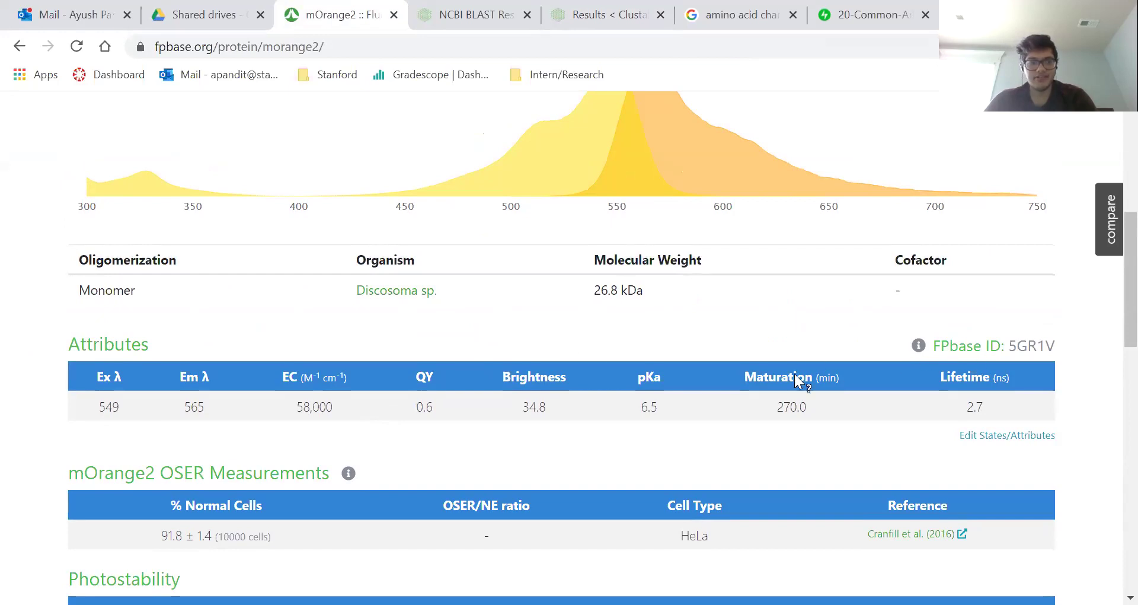
{"action": "scroll", "coordinate": [783, 374], "scroll_direction": "down", "scroll_amount": 2}
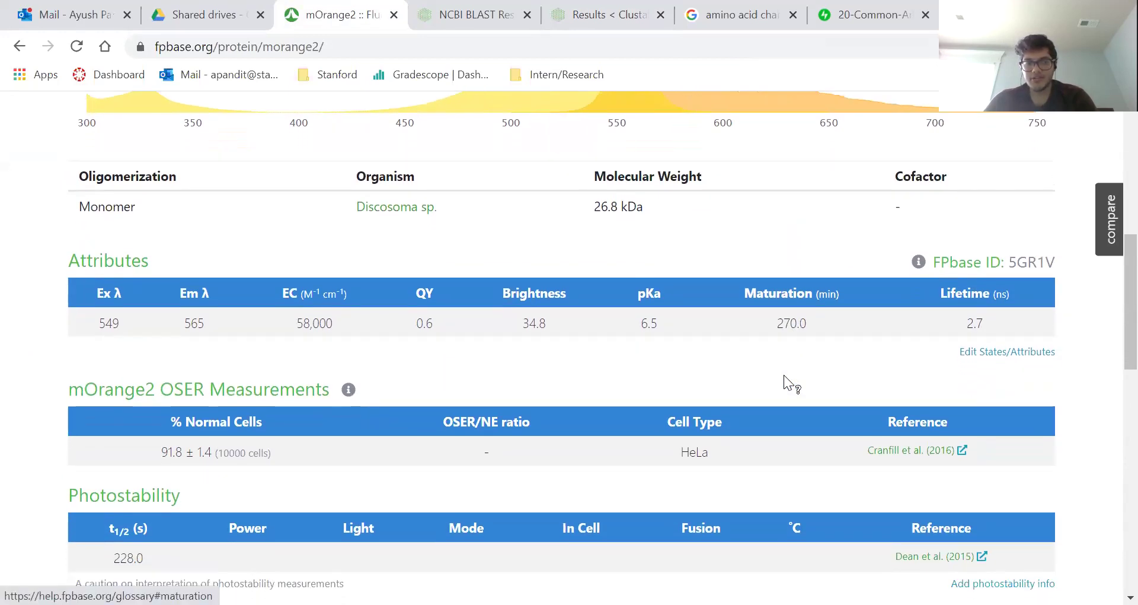
{"action": "scroll", "coordinate": [784, 375], "scroll_direction": "down", "scroll_amount": 2}
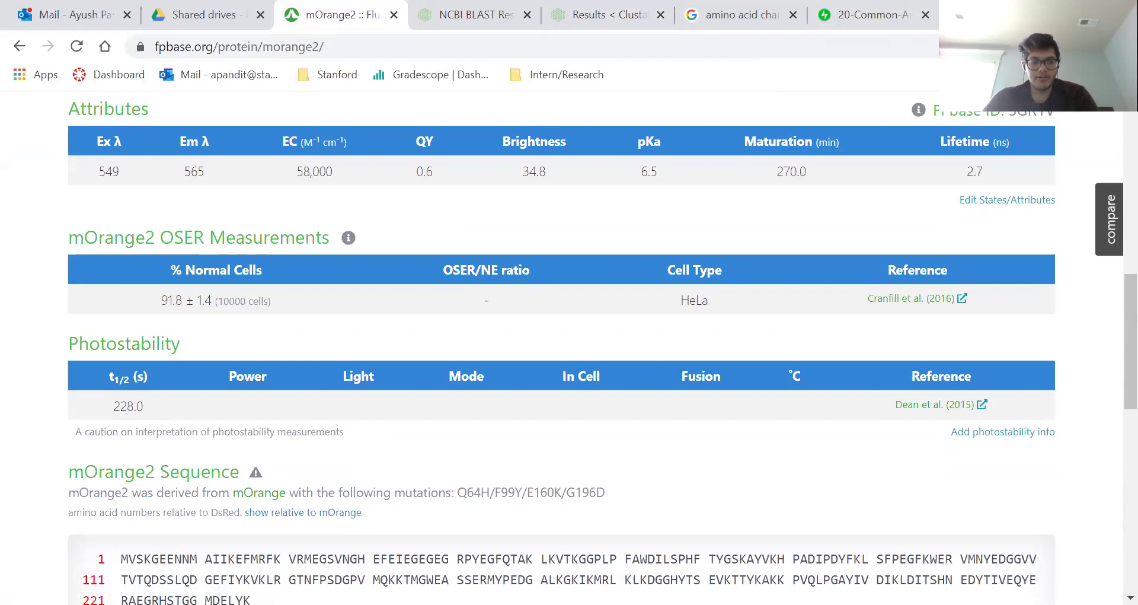
- Open the RCSB Protein Data Bank site in a new tab by way of PDB-101, and close the PDB-101 tab
{"action": "key", "text": "ctrl+t"}
{"action": "type", "text": "pdb"}
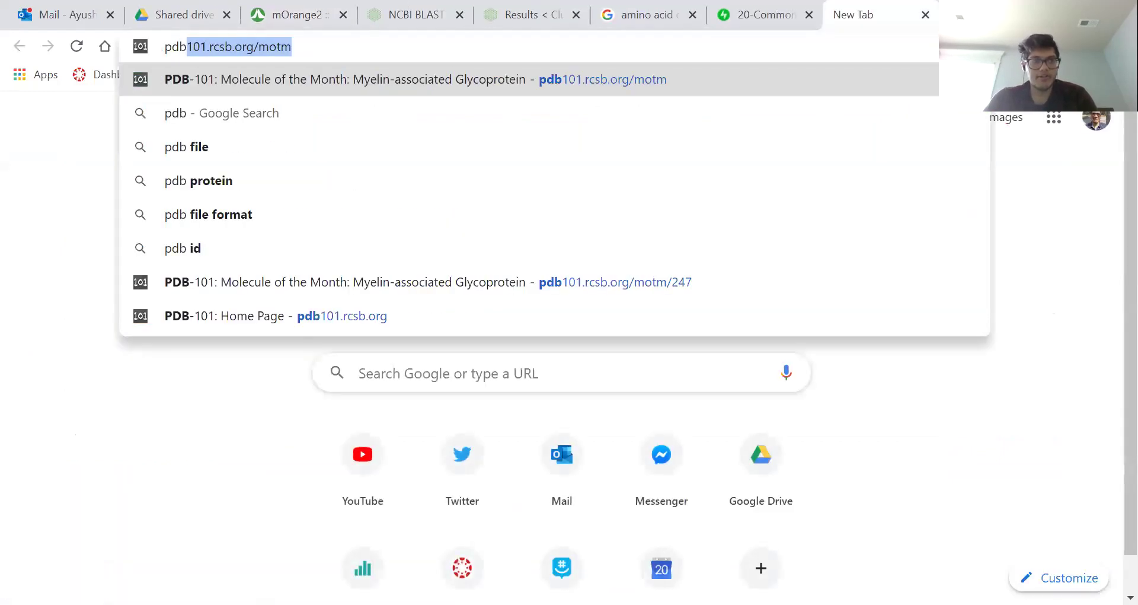
{"action": "key", "text": "Return"}
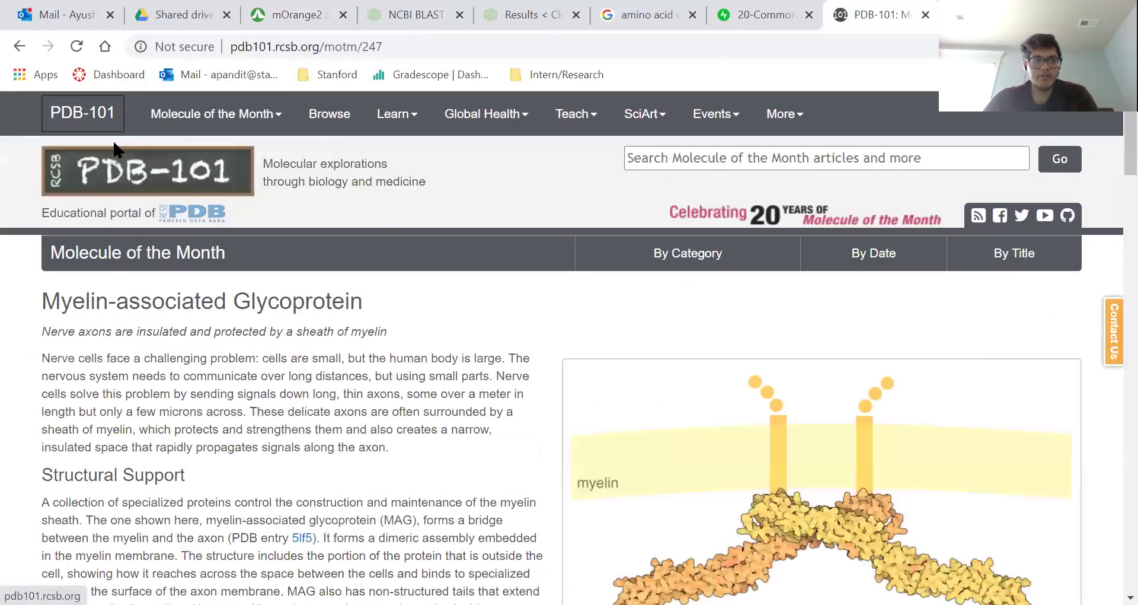
{"action": "left_click", "coordinate": [92, 126]}
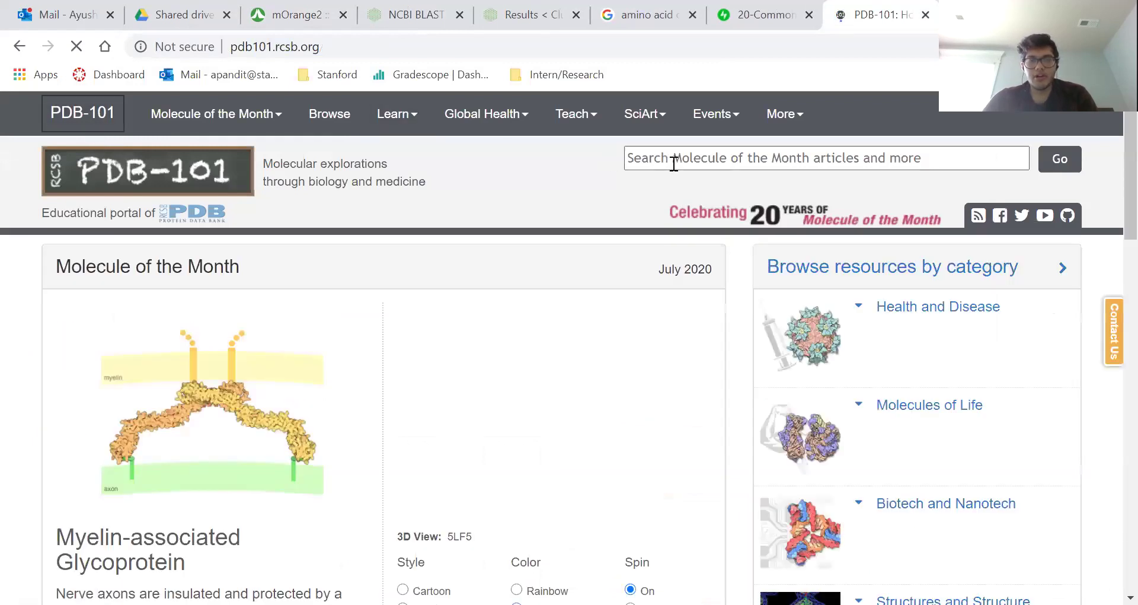
{"action": "mouse_move", "coordinate": [249, 115]}
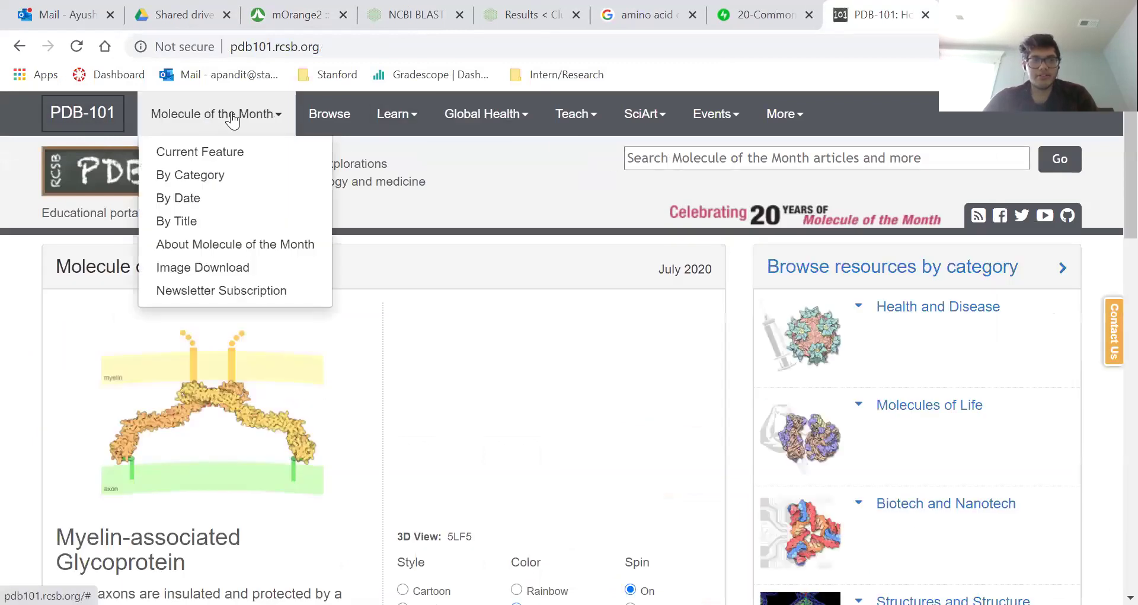
{"action": "left_click", "coordinate": [296, 224]}
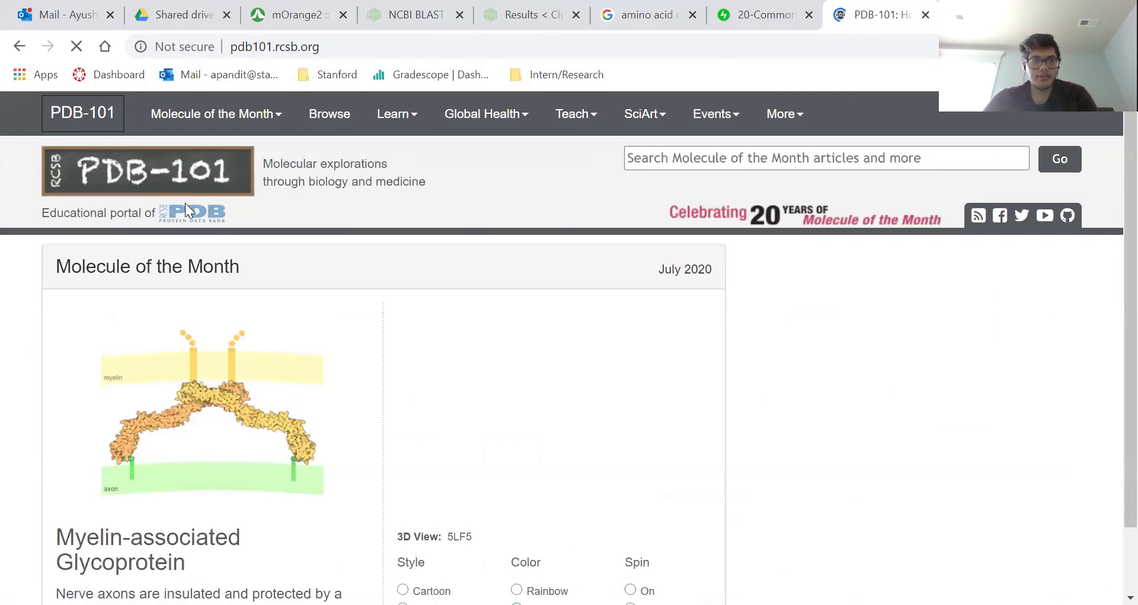
{"action": "left_click", "coordinate": [186, 211]}
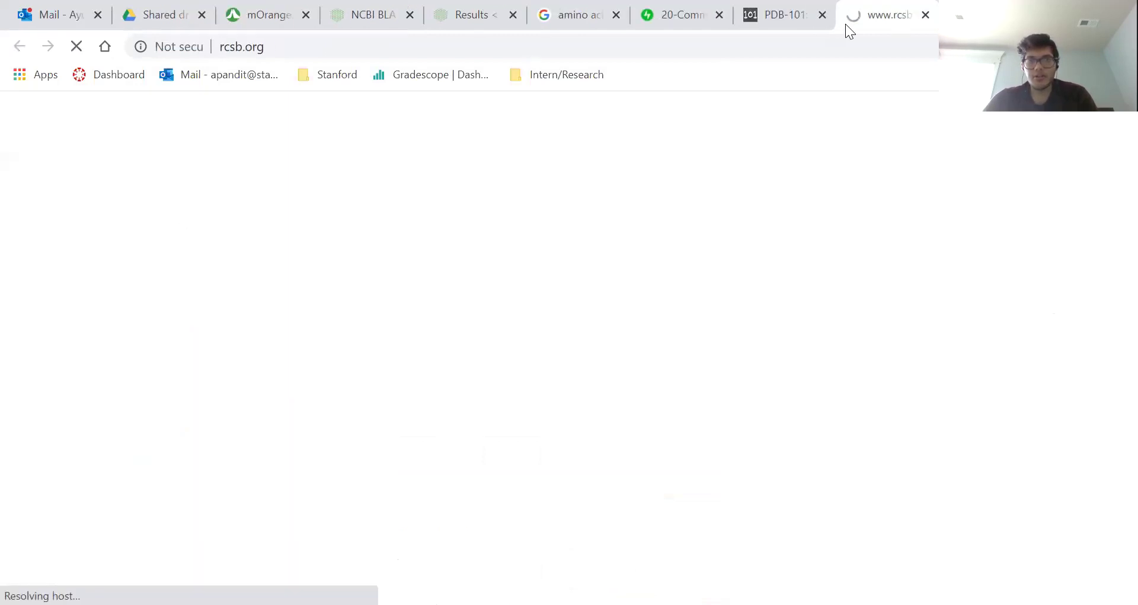
{"action": "left_click", "coordinate": [823, 15]}
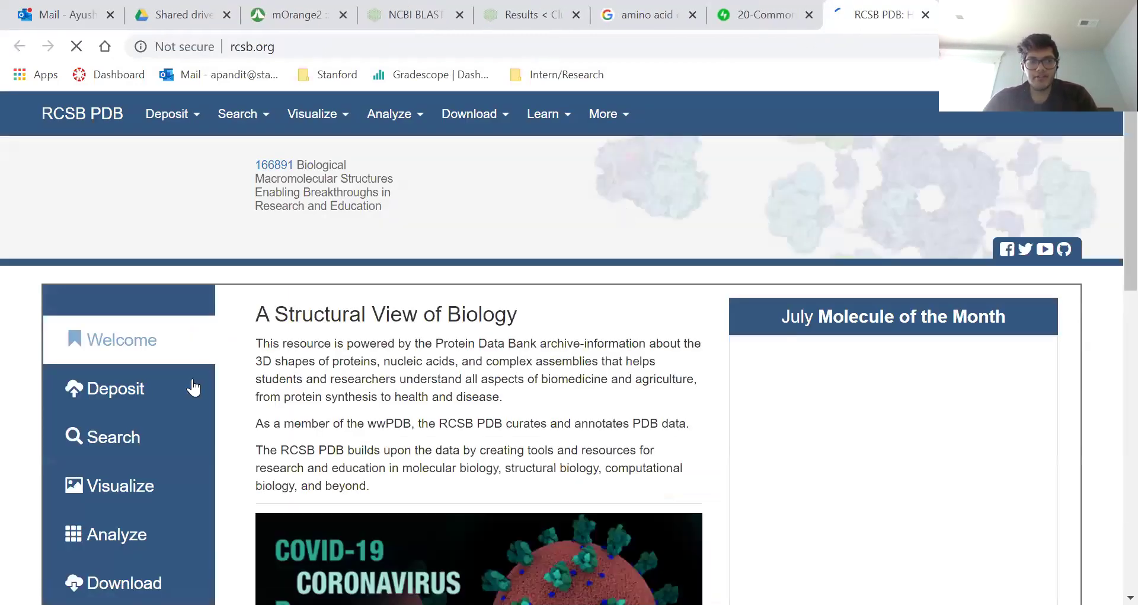
- Search the Protein Data Bank for "morange"
{"action": "left_click", "coordinate": [122, 437]}
{"action": "left_click", "coordinate": [554, 178]}
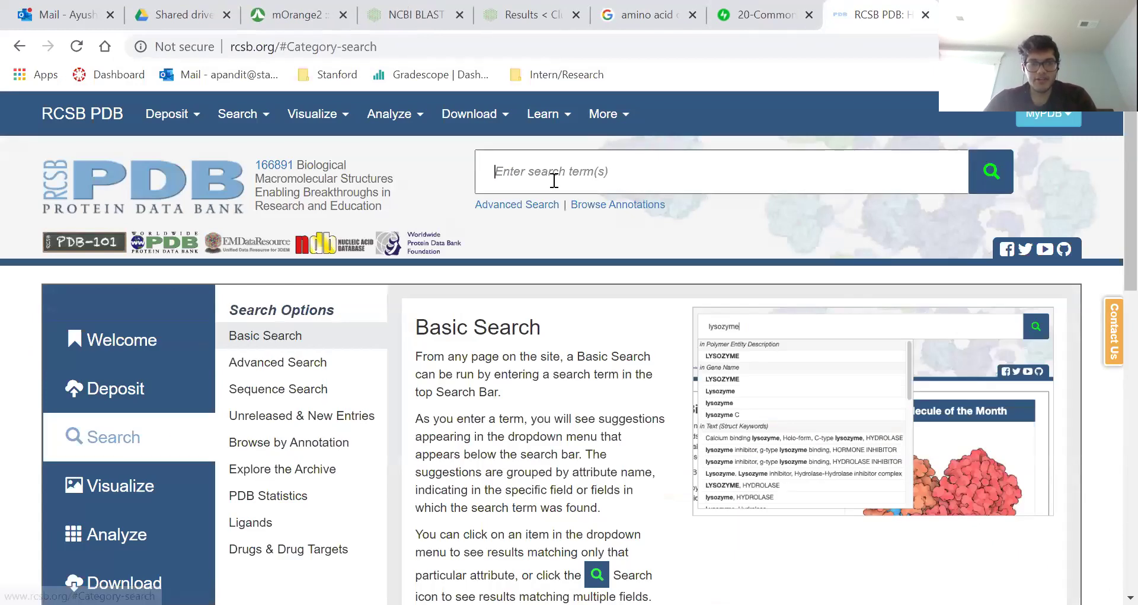
{"action": "type", "text": "morang"}
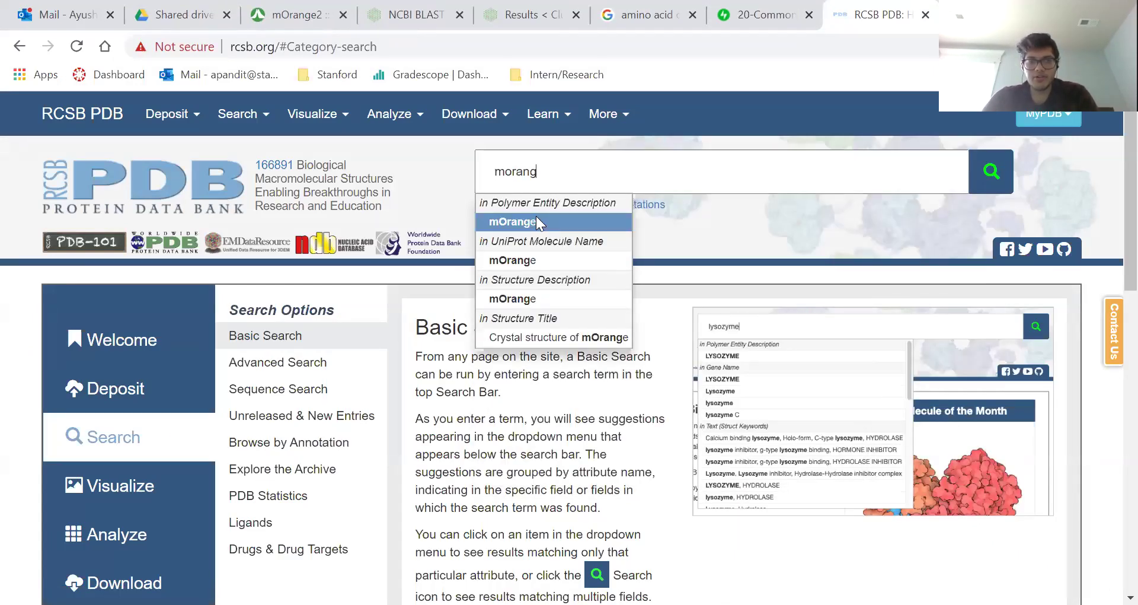
{"action": "type", "text": "e"}
{"action": "key", "text": "Return"}
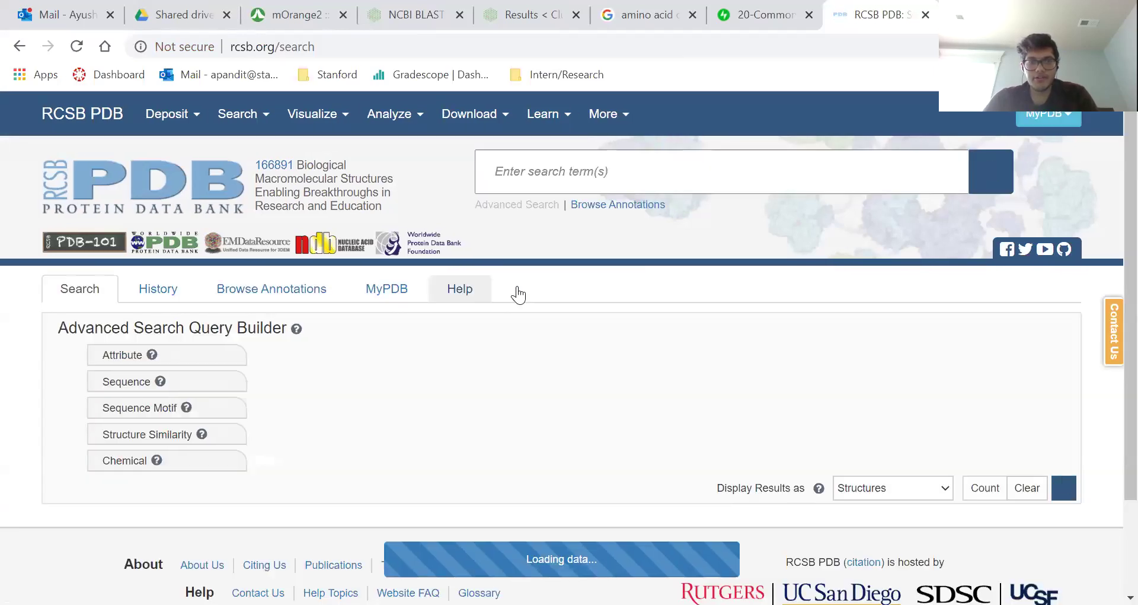
- Look through the structures in the search results for an entry that matches mOrange2
{"action": "scroll", "coordinate": [499, 355], "scroll_direction": "down", "scroll_amount": 6}
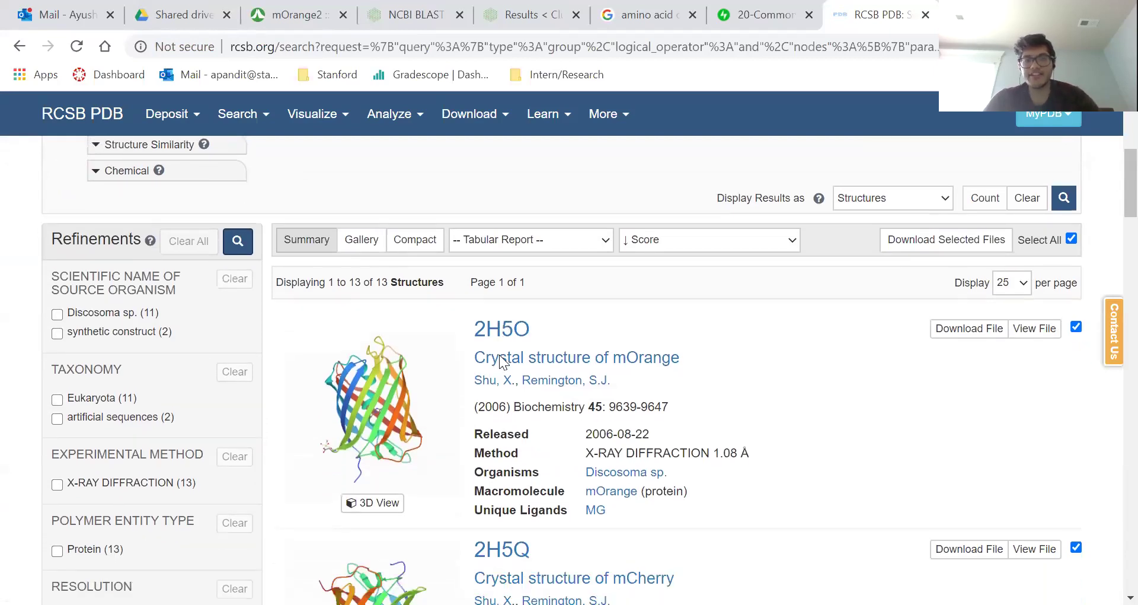
{"action": "scroll", "coordinate": [498, 355], "scroll_direction": "down", "scroll_amount": 8}
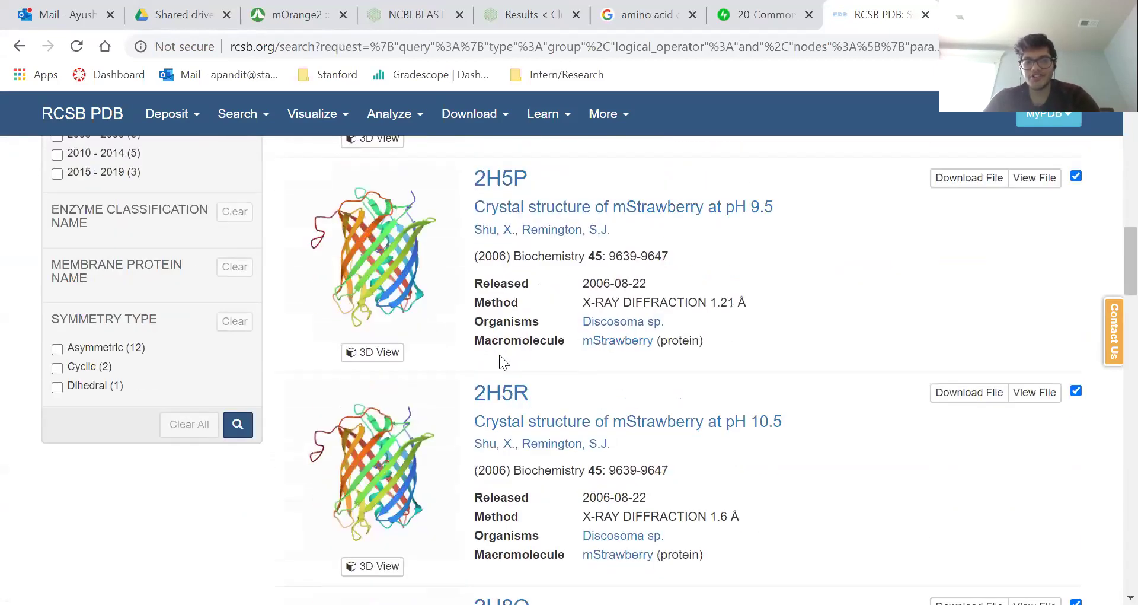
{"action": "scroll", "coordinate": [499, 355], "scroll_direction": "down", "scroll_amount": 9}
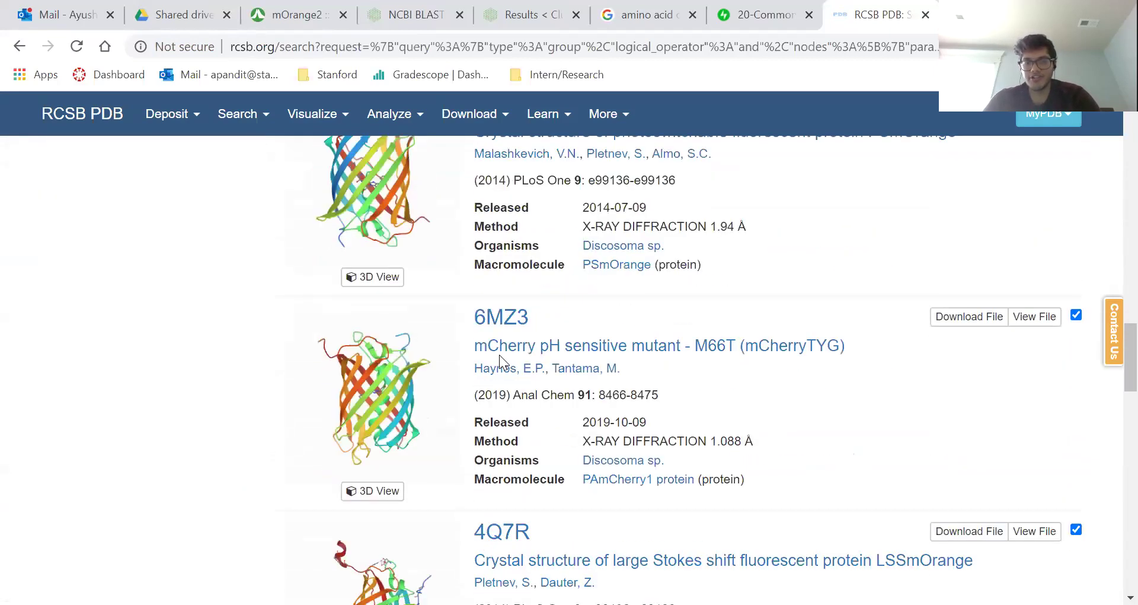
{"action": "scroll", "coordinate": [498, 355], "scroll_direction": "down", "scroll_amount": 5}
{"action": "scroll", "coordinate": [499, 355], "scroll_direction": "up", "scroll_amount": 13}
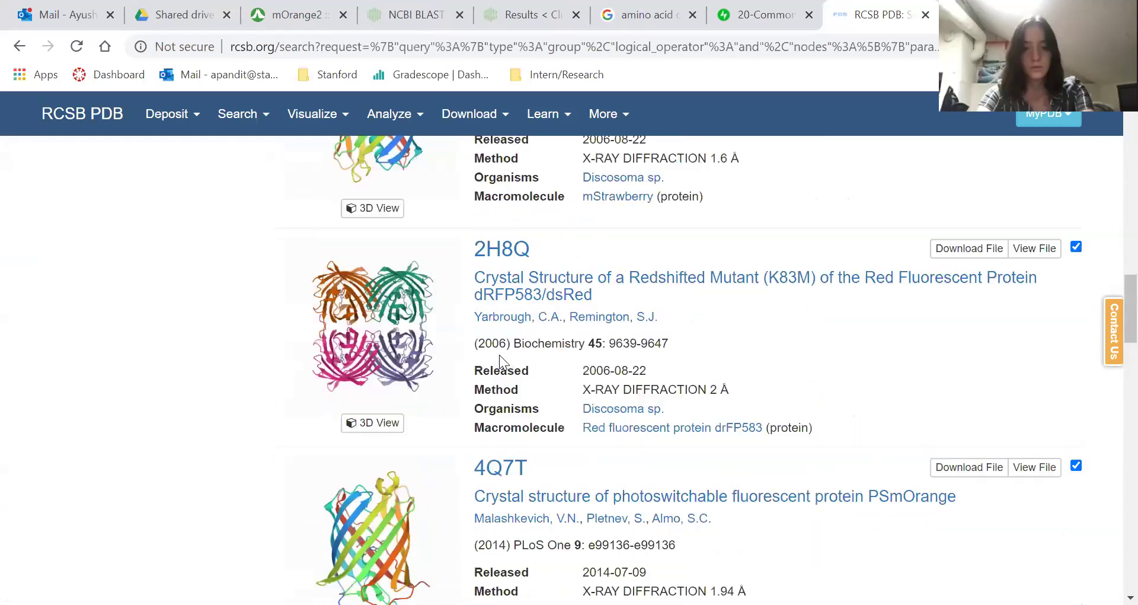
{"action": "scroll", "coordinate": [499, 355], "scroll_direction": "down", "scroll_amount": 12}
{"action": "scroll", "coordinate": [498, 355], "scroll_direction": "up", "scroll_amount": 1}
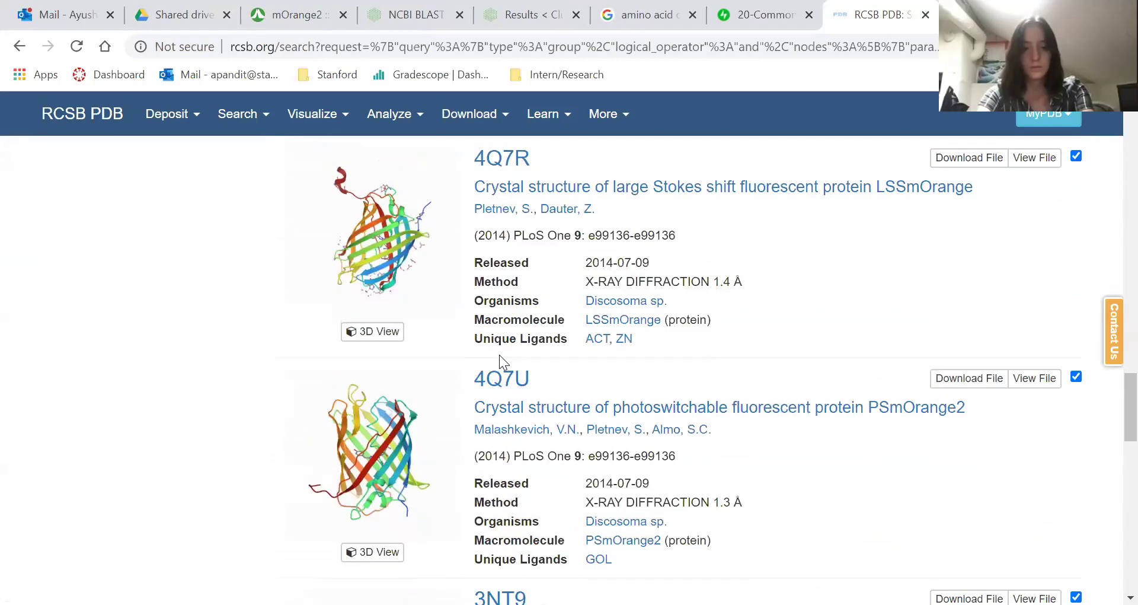
{"action": "scroll", "coordinate": [636, 366], "scroll_direction": "down", "scroll_amount": 1}
{"action": "scroll", "coordinate": [635, 365], "scroll_direction": "up", "scroll_amount": 2}
{"action": "scroll", "coordinate": [636, 365], "scroll_direction": "down", "scroll_amount": 1}
{"action": "scroll", "coordinate": [635, 366], "scroll_direction": "down", "scroll_amount": 10}
{"action": "scroll", "coordinate": [636, 365], "scroll_direction": "up", "scroll_amount": 20}
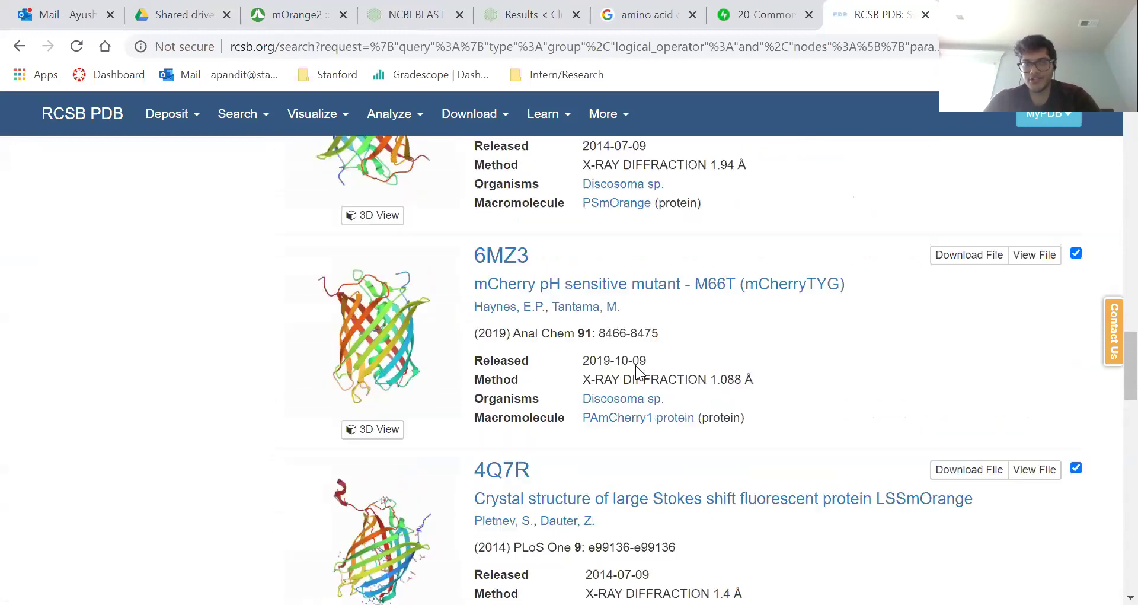
- Search the Protein Data Bank for "mOrange2"
{"action": "scroll", "coordinate": [636, 365], "scroll_direction": "up", "scroll_amount": 5}
{"action": "left_click", "coordinate": [662, 185]}
{"action": "type", "text": "mORange2"}
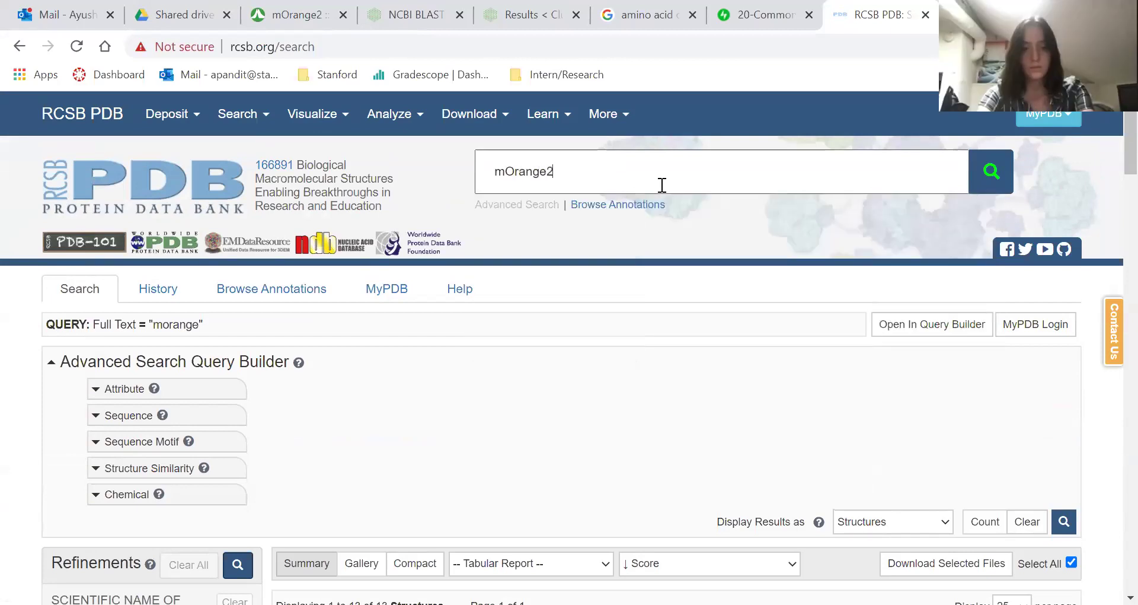
{"action": "key", "text": "Return"}
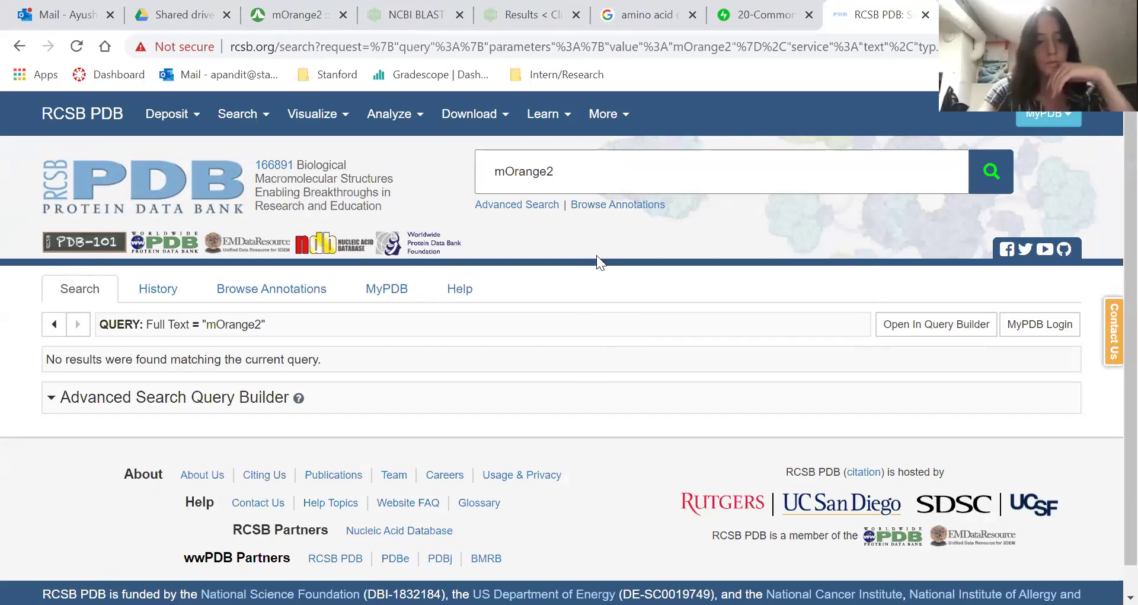
- Change the search term to "mOrange" and open the 2H5O entry, Crystal structure of mOrange
{"action": "left_click", "coordinate": [562, 172]}
{"action": "key", "text": "BackSpace"}
{"action": "key", "text": "Return"}
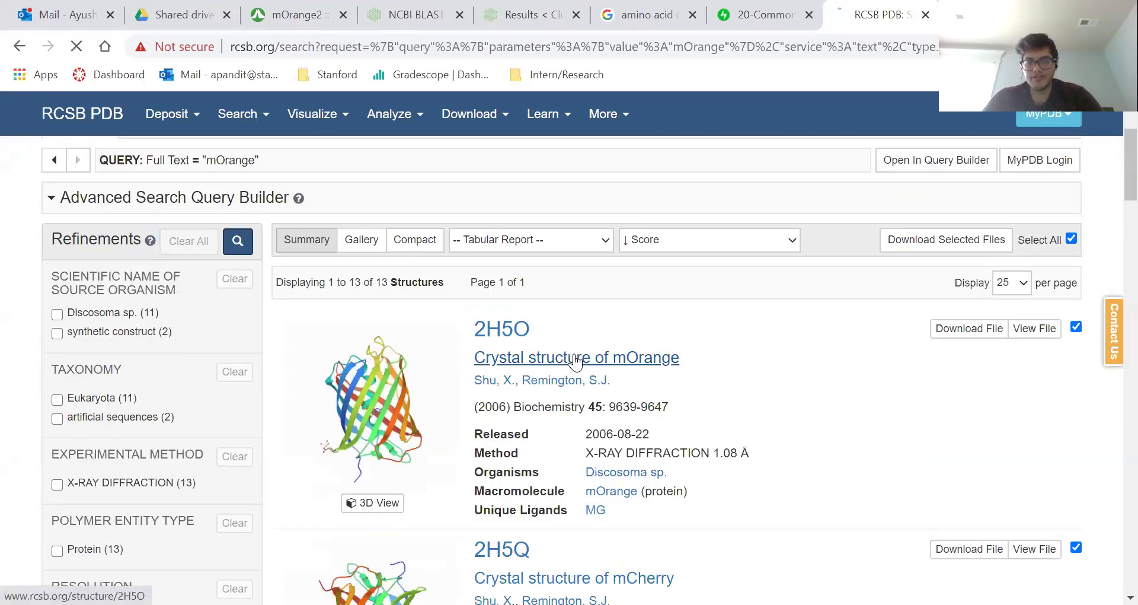
{"action": "left_click", "coordinate": [578, 358]}
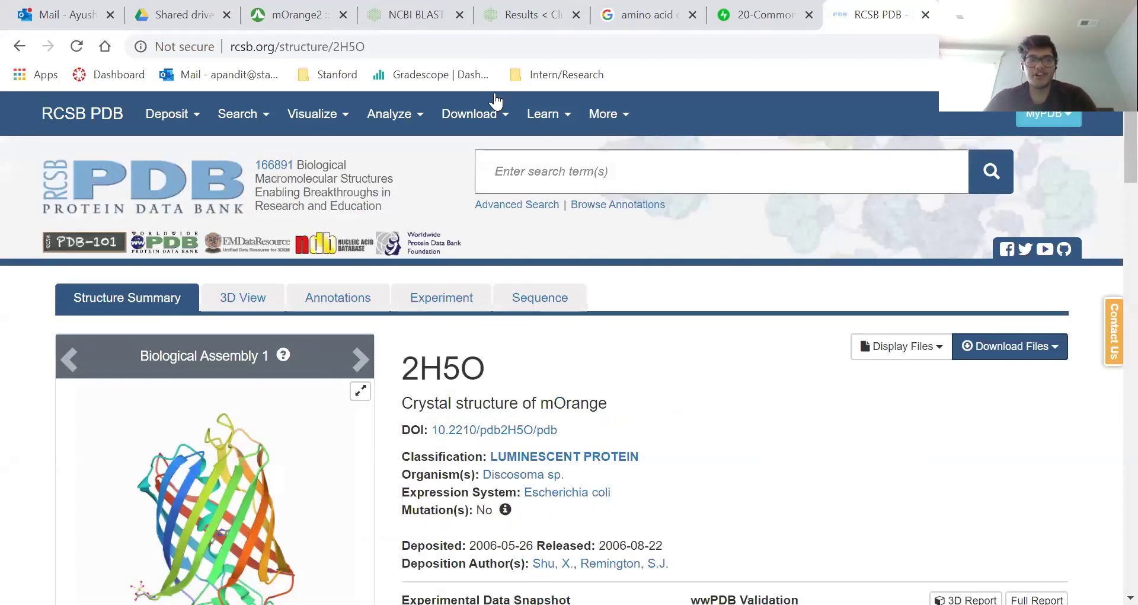
{"action": "scroll", "coordinate": [418, 498], "scroll_direction": "down", "scroll_amount": 3}
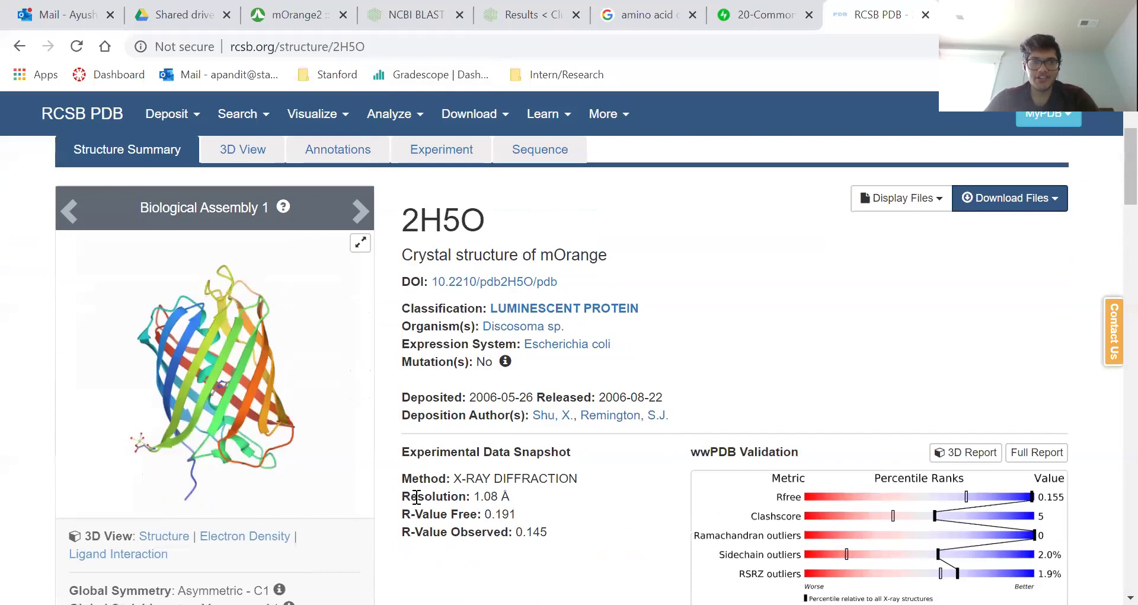
- Check the mOrange2 excitation and emission spectra on FPbase, and go back to the Clustal Omega alignment
{"action": "left_click", "coordinate": [263, 15]}
{"action": "scroll", "coordinate": [459, 478], "scroll_direction": "up", "scroll_amount": 6}
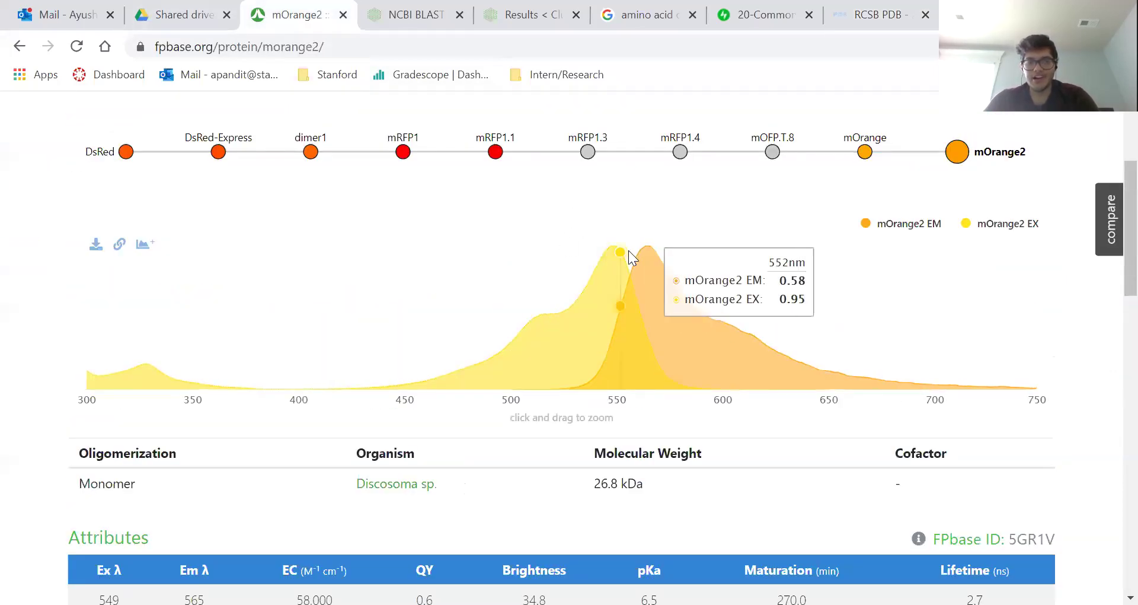
{"action": "left_click", "coordinate": [547, 4]}
{"action": "scroll", "coordinate": [403, 313], "scroll_direction": "down", "scroll_amount": 3}
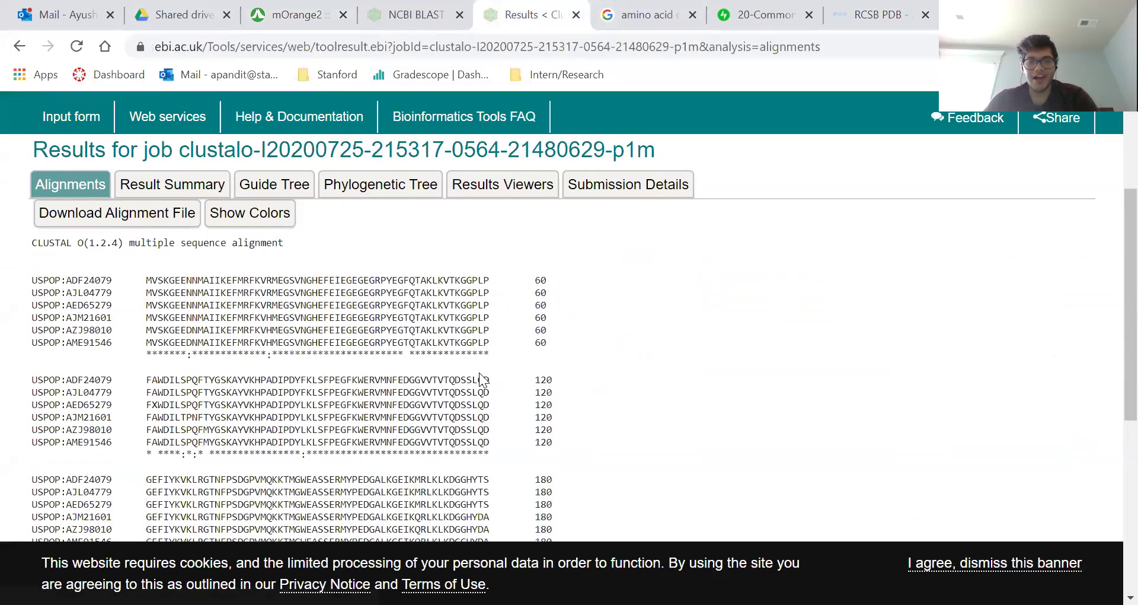
- Check the rest of the Clustal Omega alignment, and look through the 2H5O entry's protein features, modified residues and experimental data
{"action": "scroll", "coordinate": [564, 372], "scroll_direction": "down", "scroll_amount": 3}
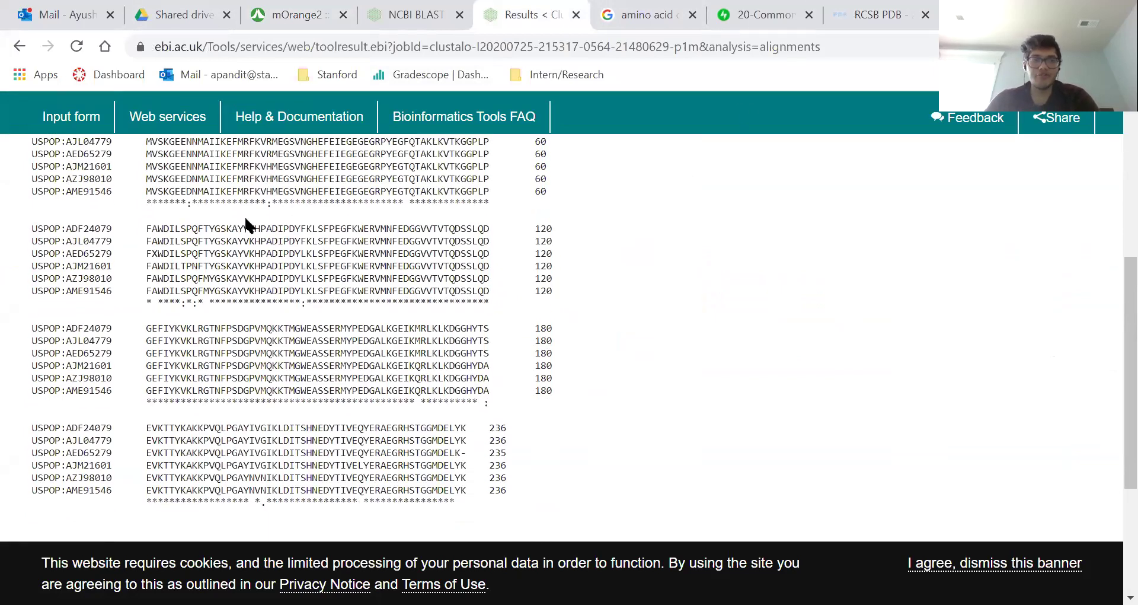
{"action": "left_click", "coordinate": [877, 11]}
{"action": "scroll", "coordinate": [303, 325], "scroll_direction": "down", "scroll_amount": 1}
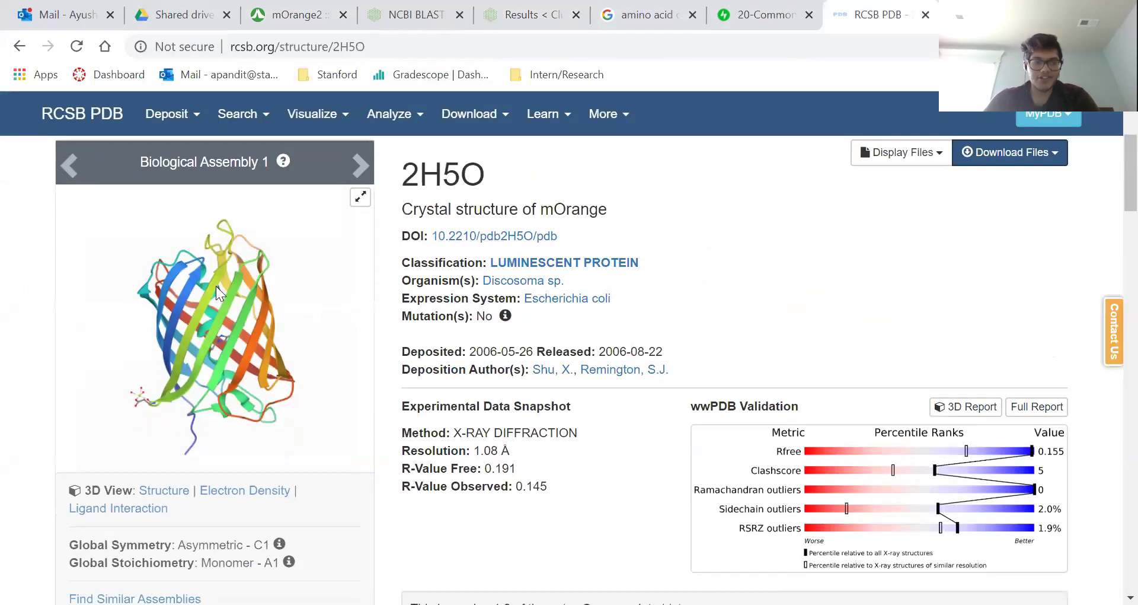
{"action": "scroll", "coordinate": [543, 407], "scroll_direction": "down", "scroll_amount": 20}
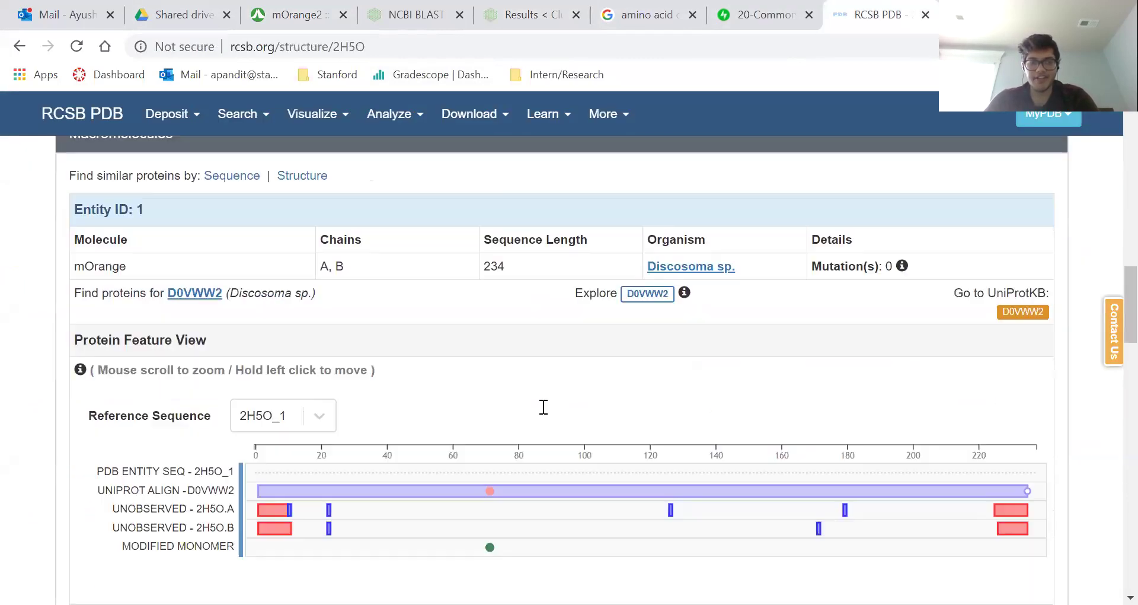
{"action": "scroll", "coordinate": [544, 407], "scroll_direction": "up", "scroll_amount": 4}
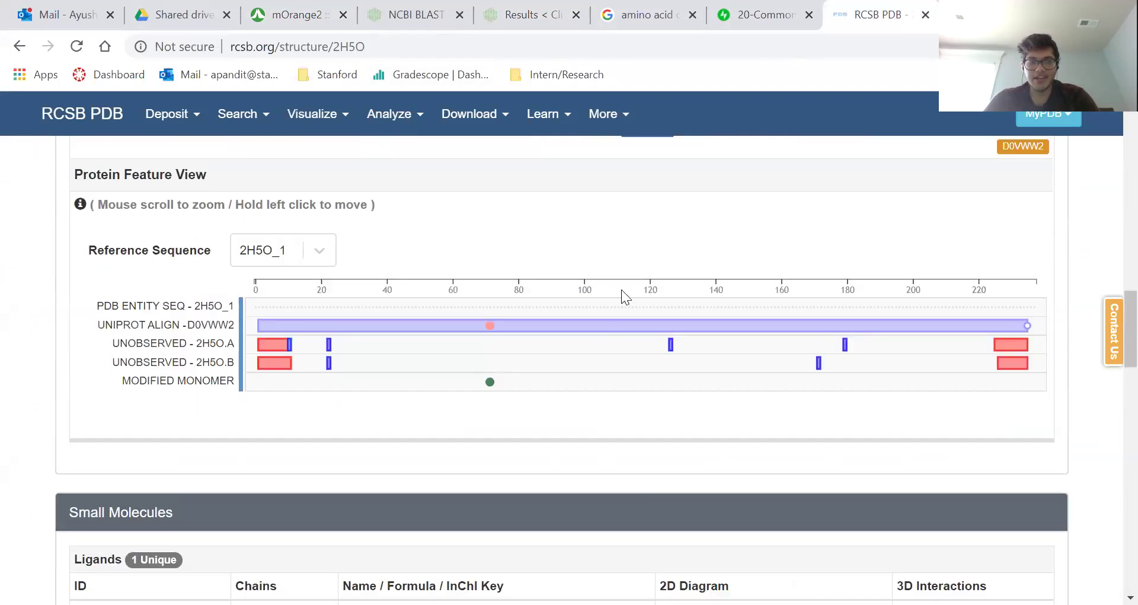
{"action": "left_click", "coordinate": [591, 329]}
{"action": "scroll", "coordinate": [548, 452], "scroll_direction": "down", "scroll_amount": 15}
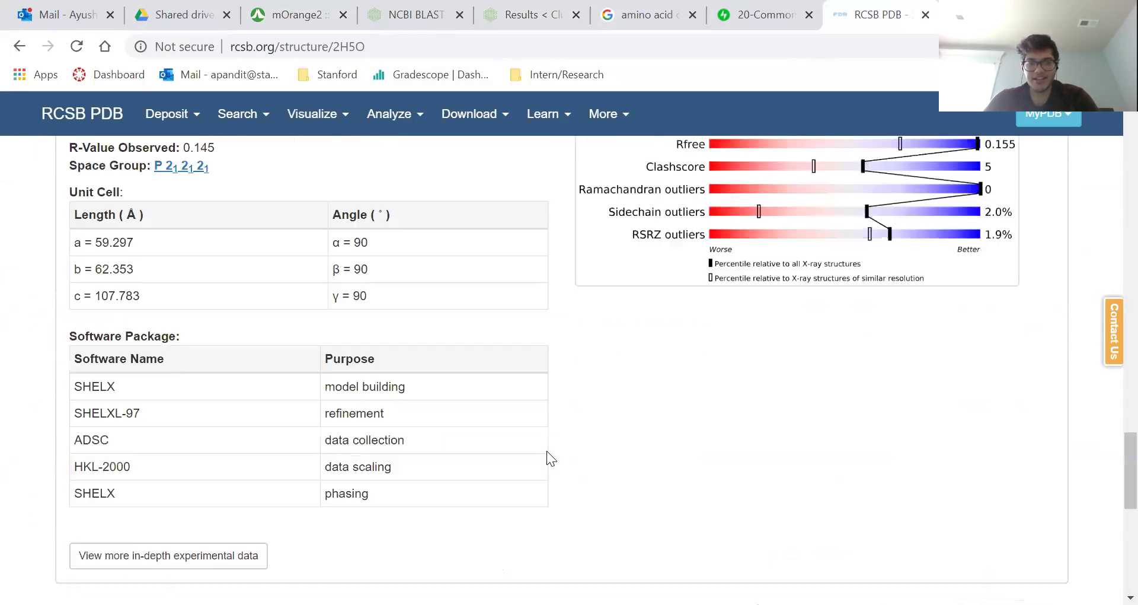
{"action": "scroll", "coordinate": [547, 453], "scroll_direction": "up", "scroll_amount": 16}
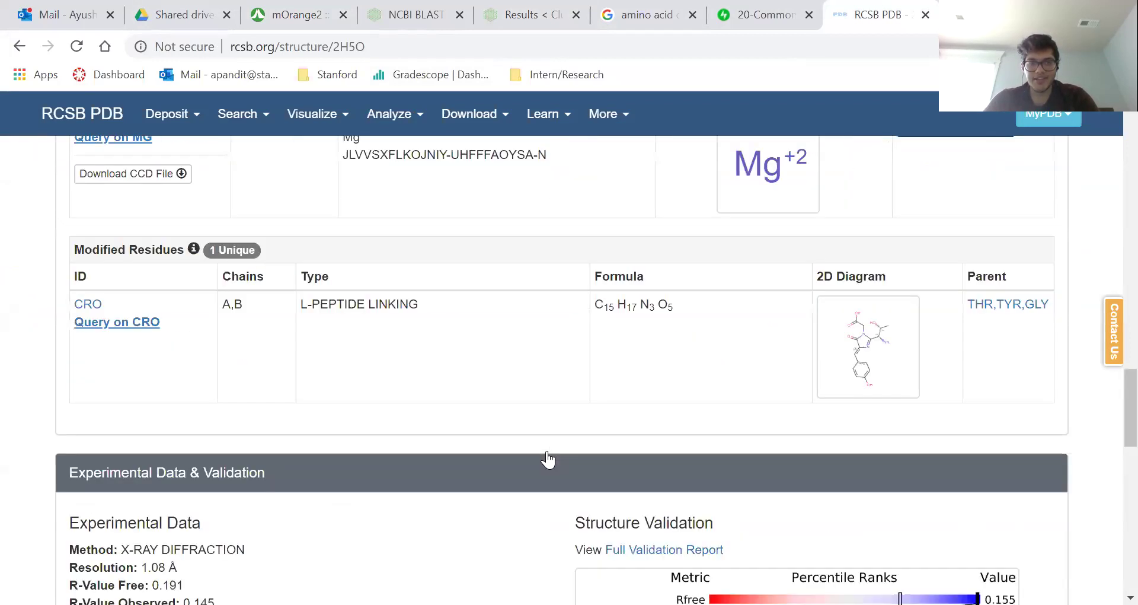
{"action": "scroll", "coordinate": [547, 452], "scroll_direction": "up", "scroll_amount": 10}
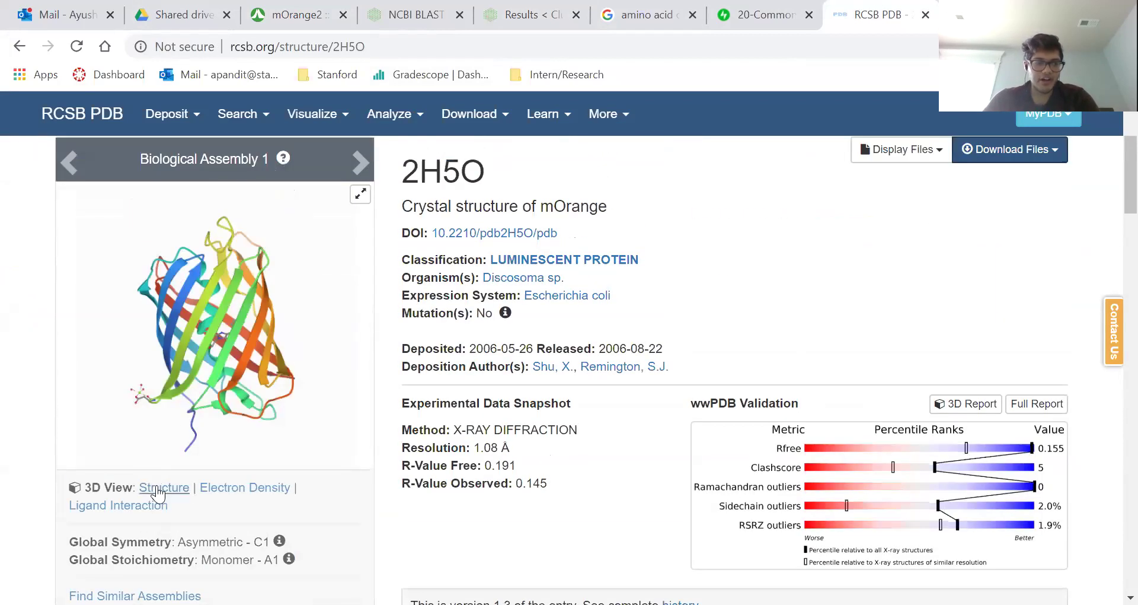
- Open the 3D structure view of 2H5O and rotate the mOrange model to see its barrel from the side
{"action": "left_click", "coordinate": [159, 492]}
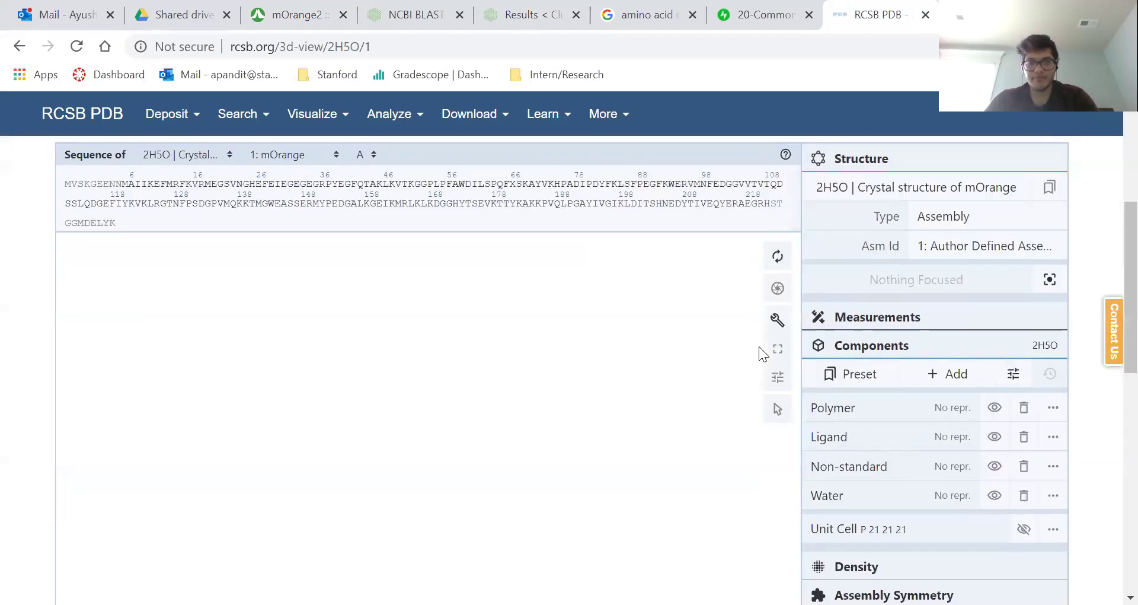
{"action": "scroll", "coordinate": [801, 327], "scroll_direction": "down", "scroll_amount": 1}
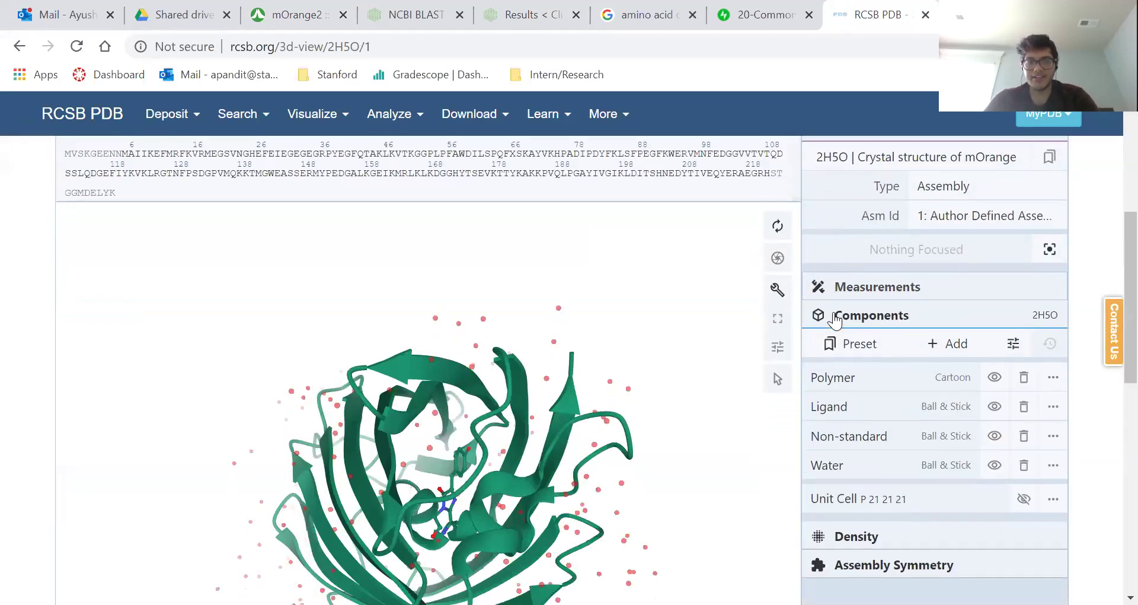
{"action": "left_click_drag", "start_coordinate": [514, 361], "coordinate": [199, 339]}
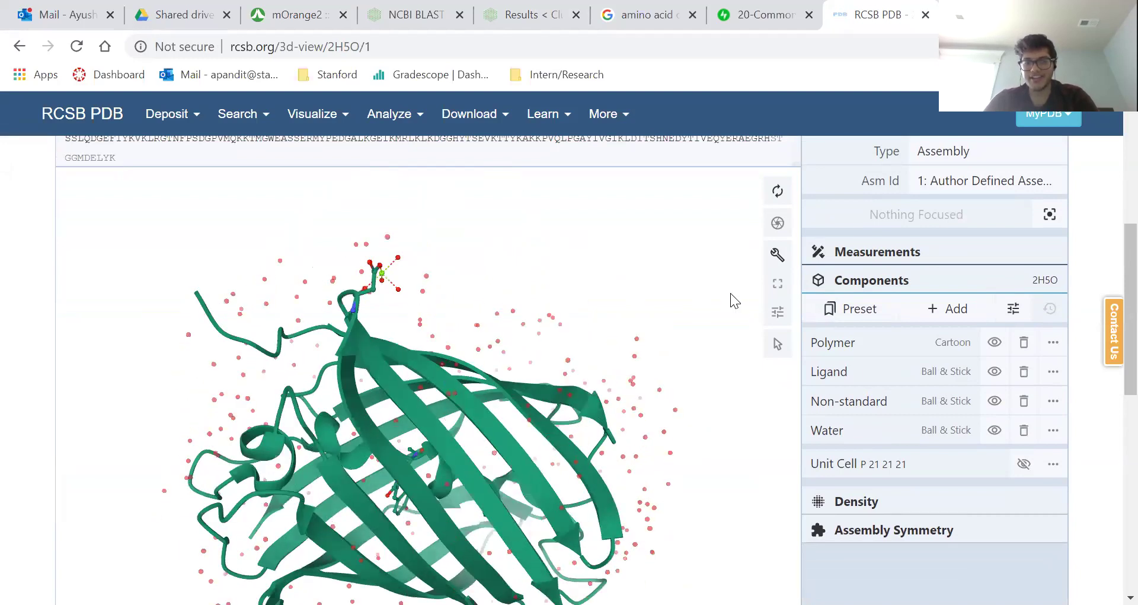
{"action": "scroll", "coordinate": [827, 305], "scroll_direction": "down", "scroll_amount": 3}
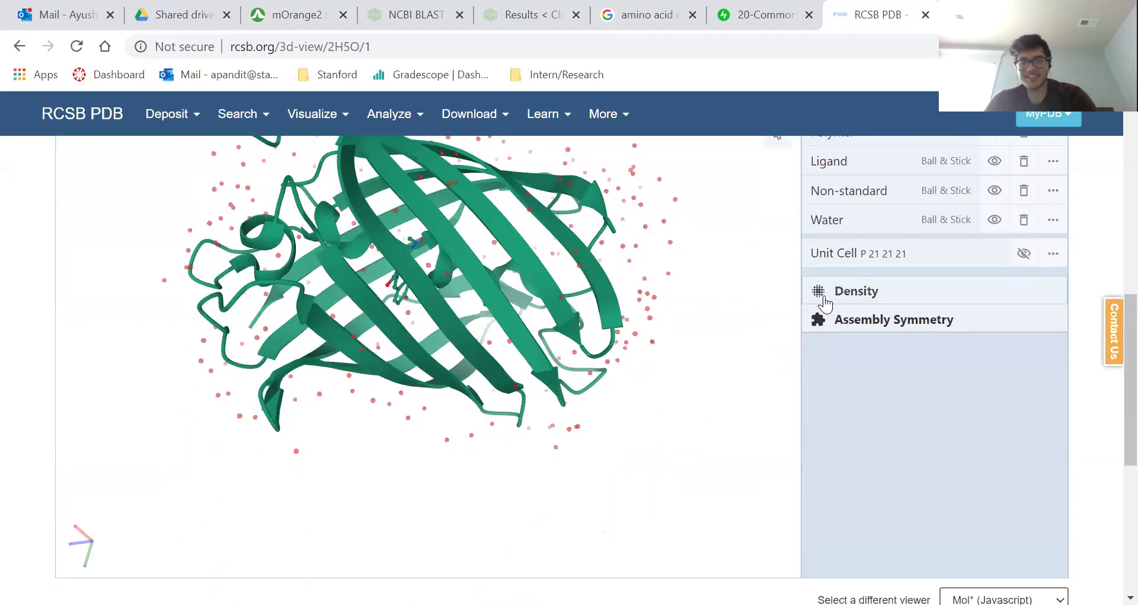